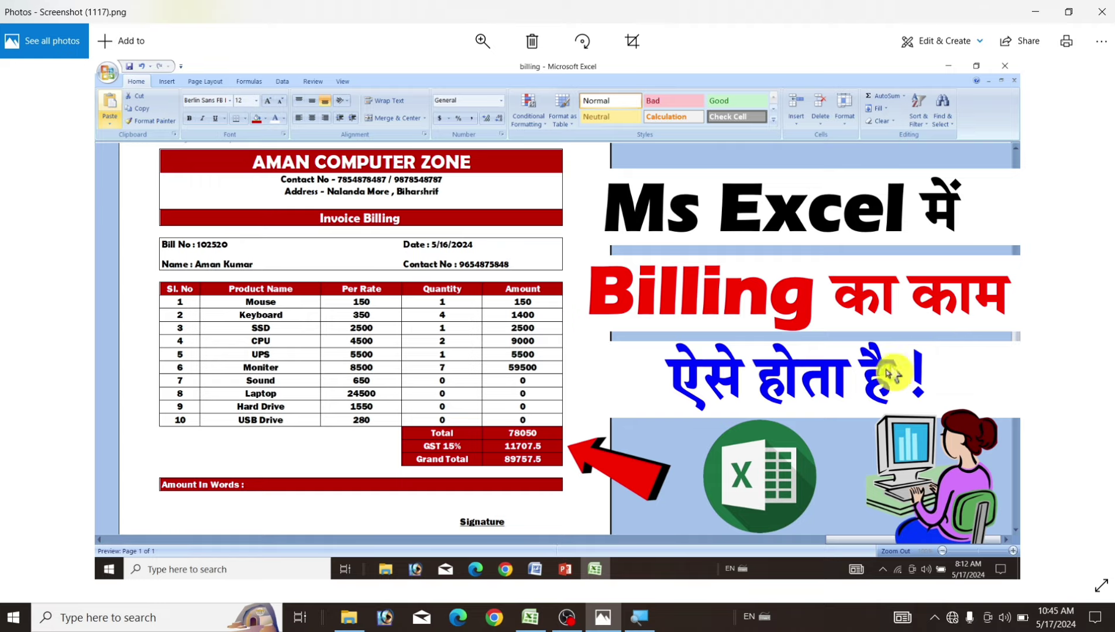
Restore the billing workbook from the taskbar and scroll through the finished invoice
left_click(528, 621)
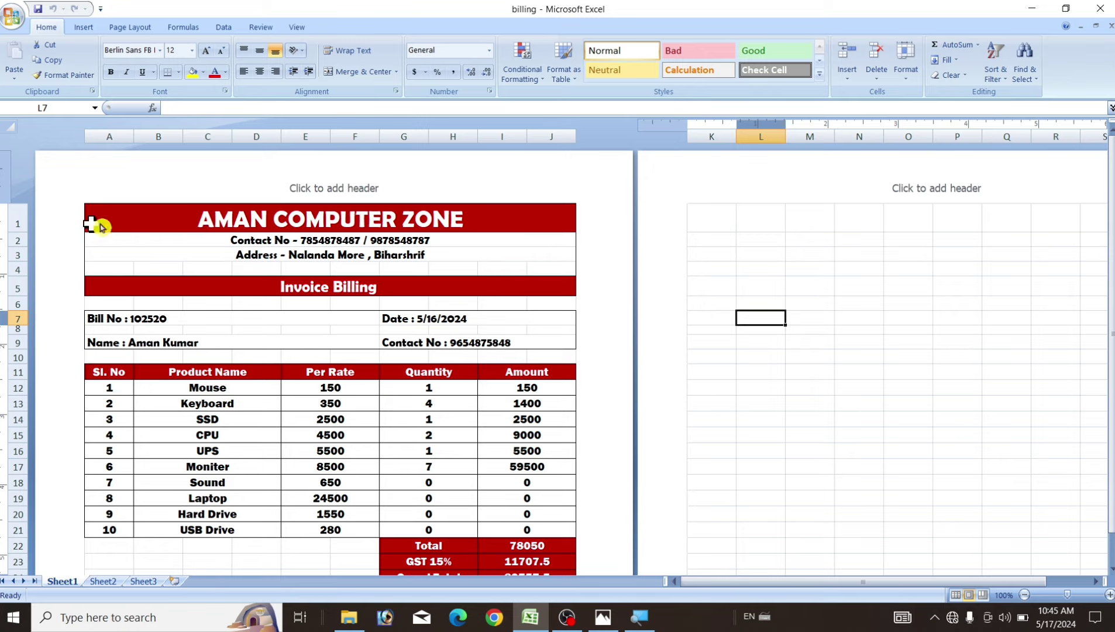
scroll(572, 336, "down", 2)
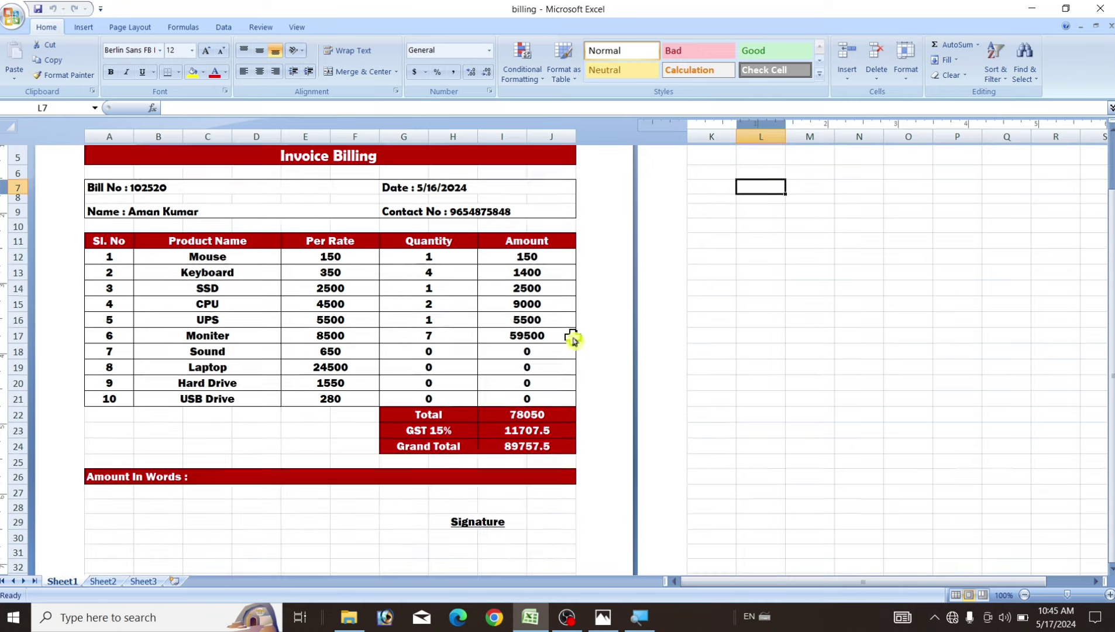
scroll(572, 340, "down", 2)
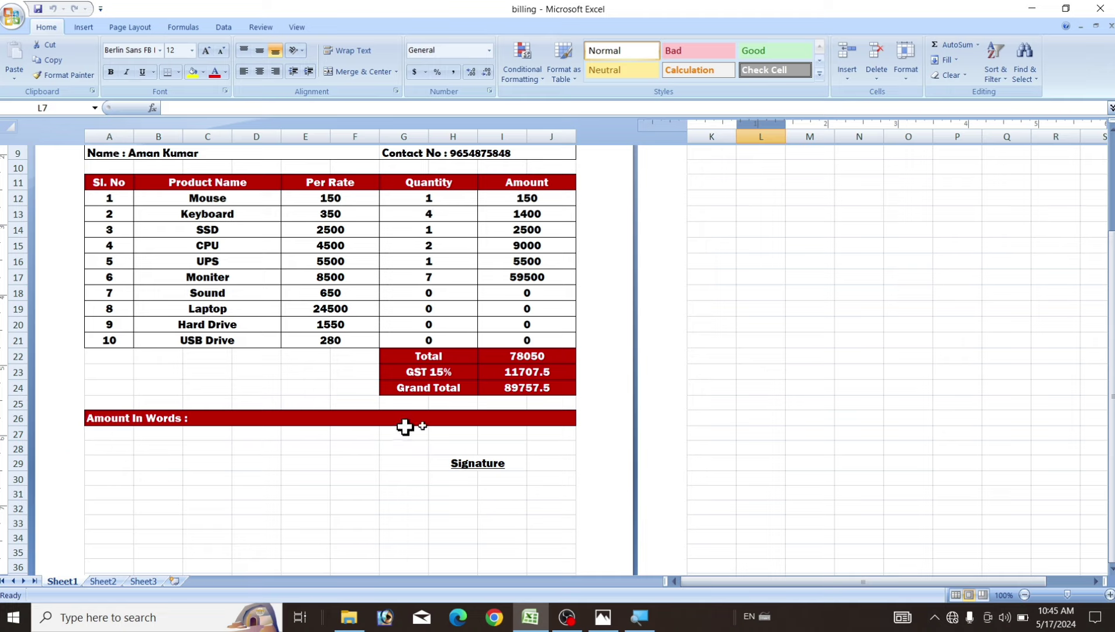
scroll(551, 307, "up", 2)
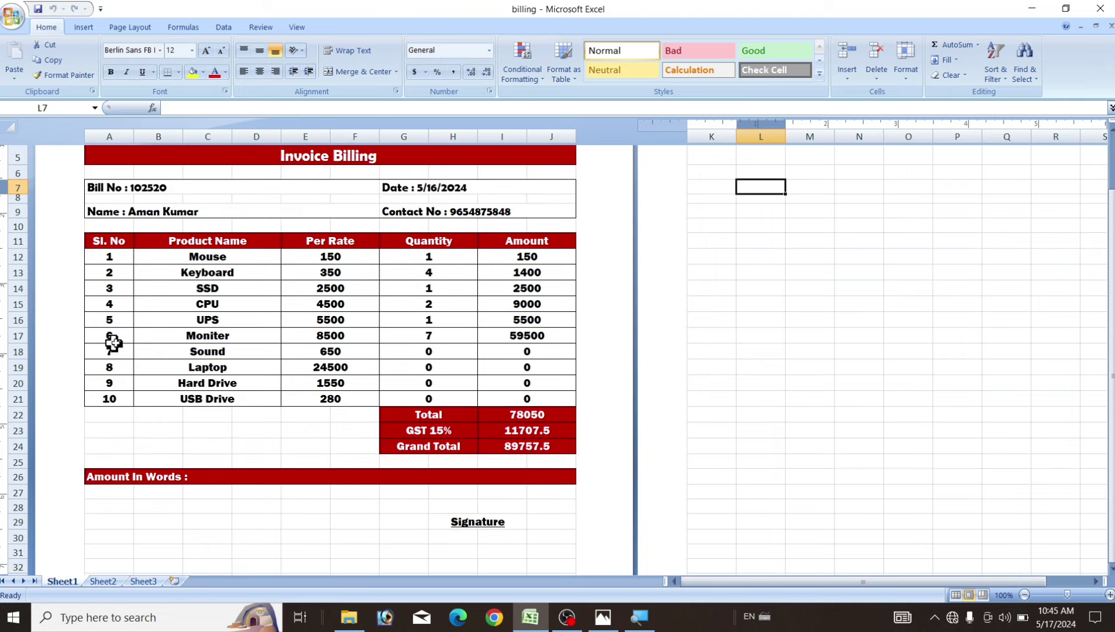
scroll(347, 367, "up", 2)
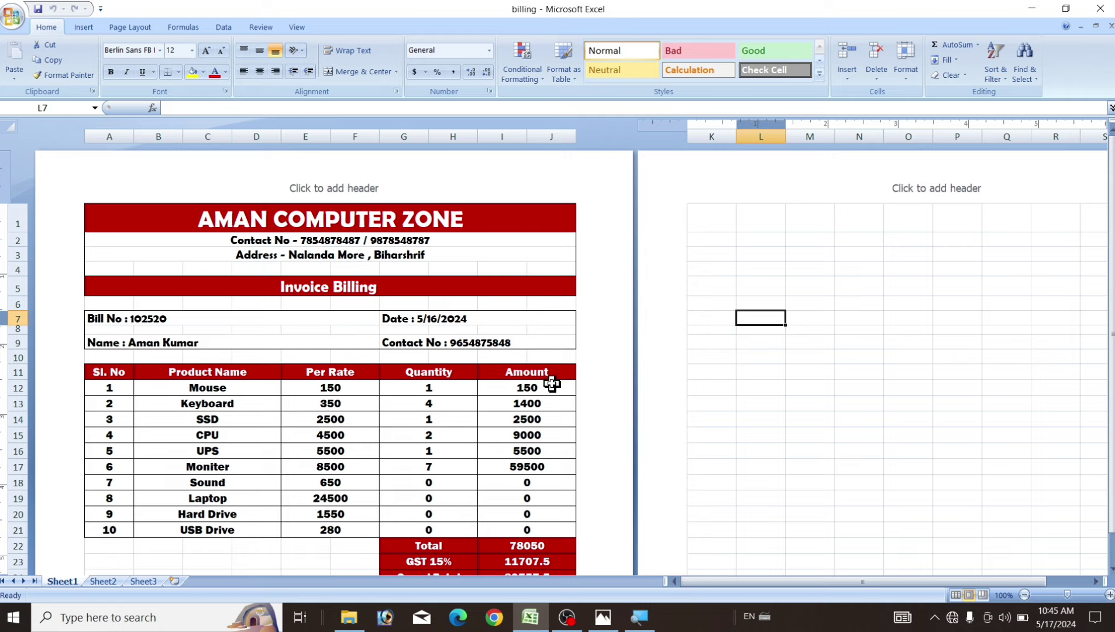
scroll(530, 398, "down", 3)
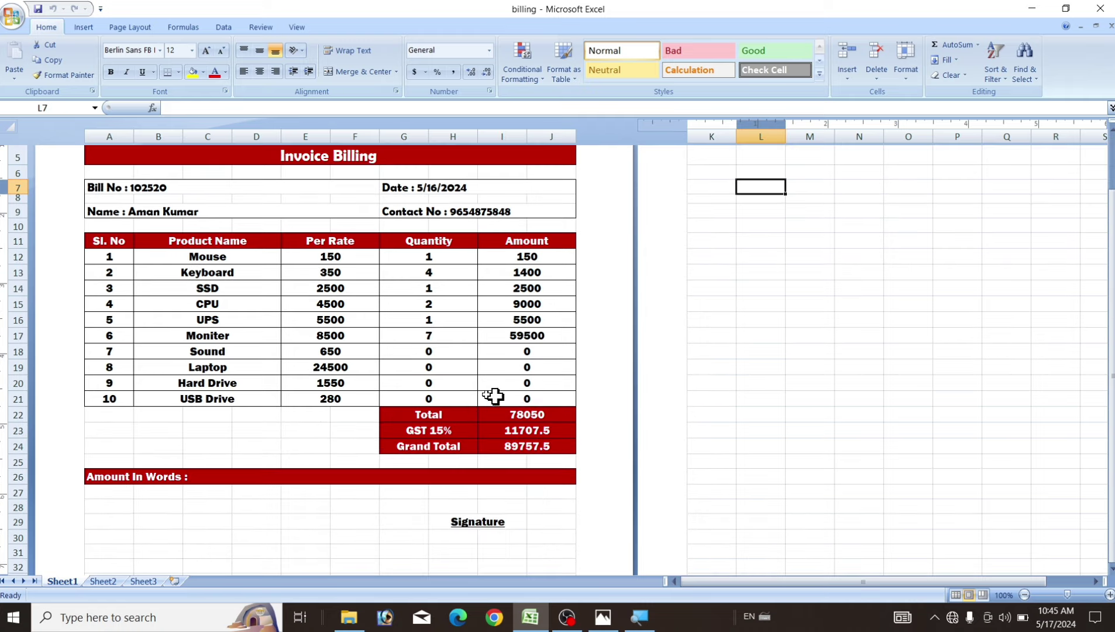
scroll(183, 333, "up", 3)
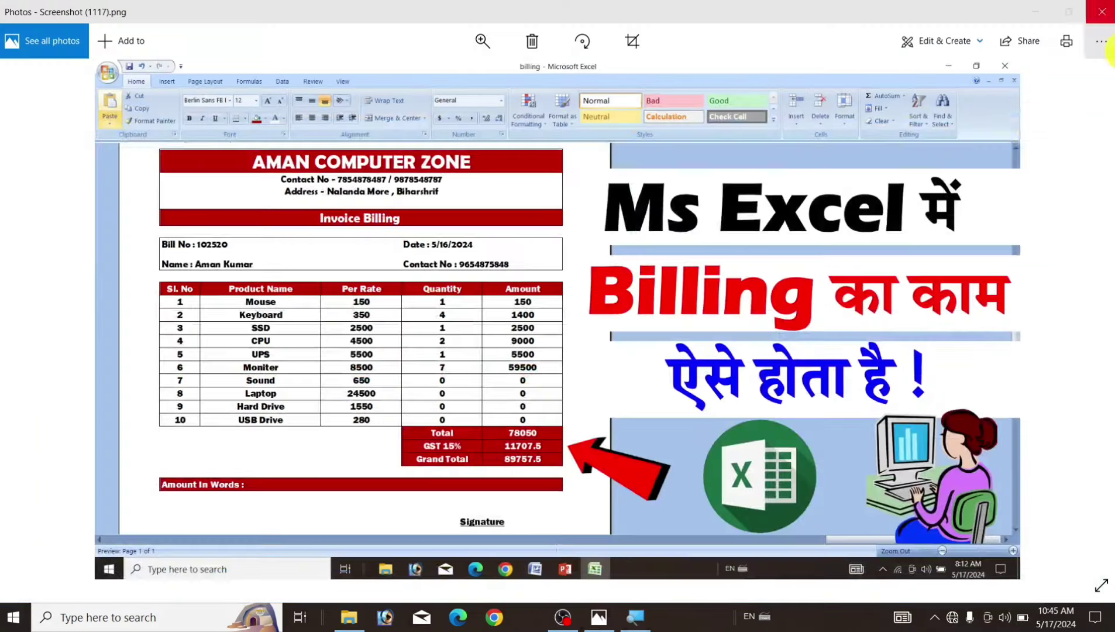
Minimize Photos and File Explorer, then start Excel 2007 from recent apps, maximized
left_click(1035, 13)
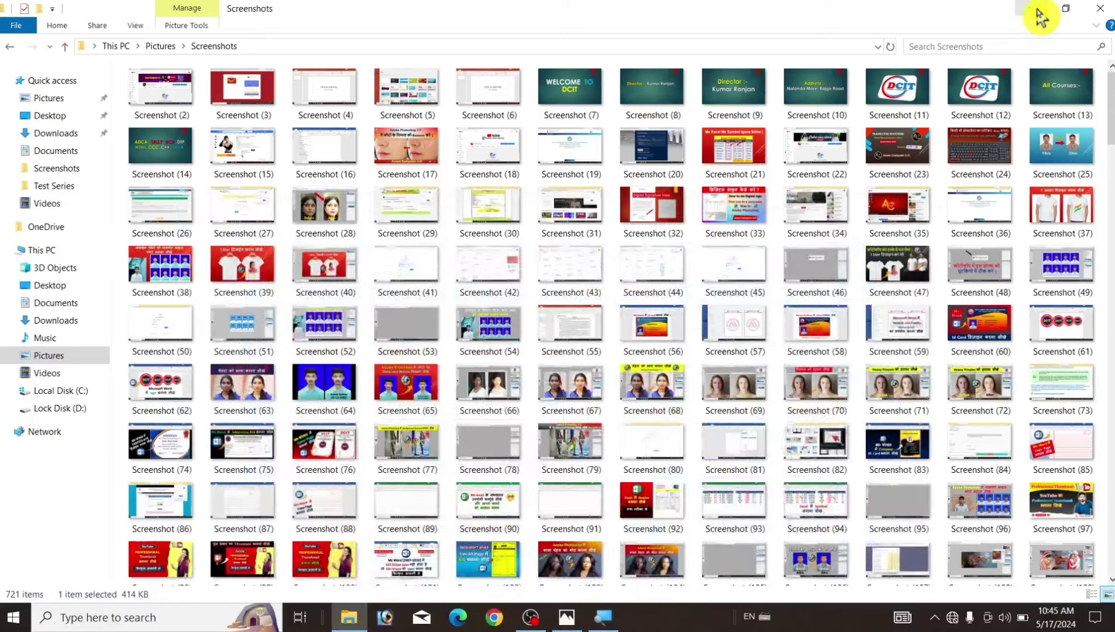
left_click(1035, 9)
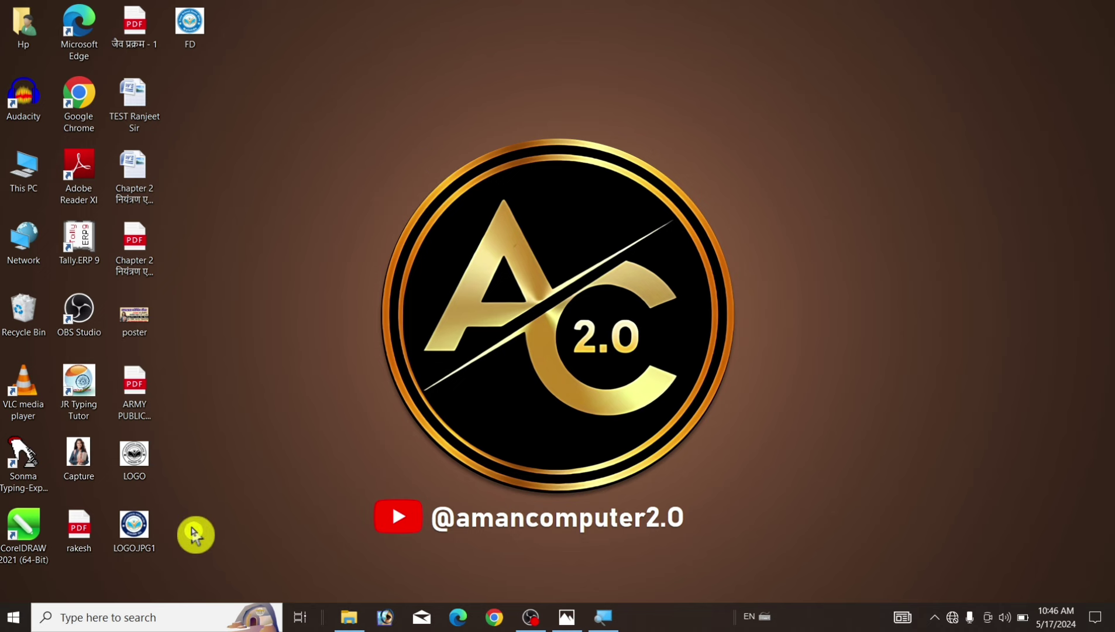
left_click(98, 619)
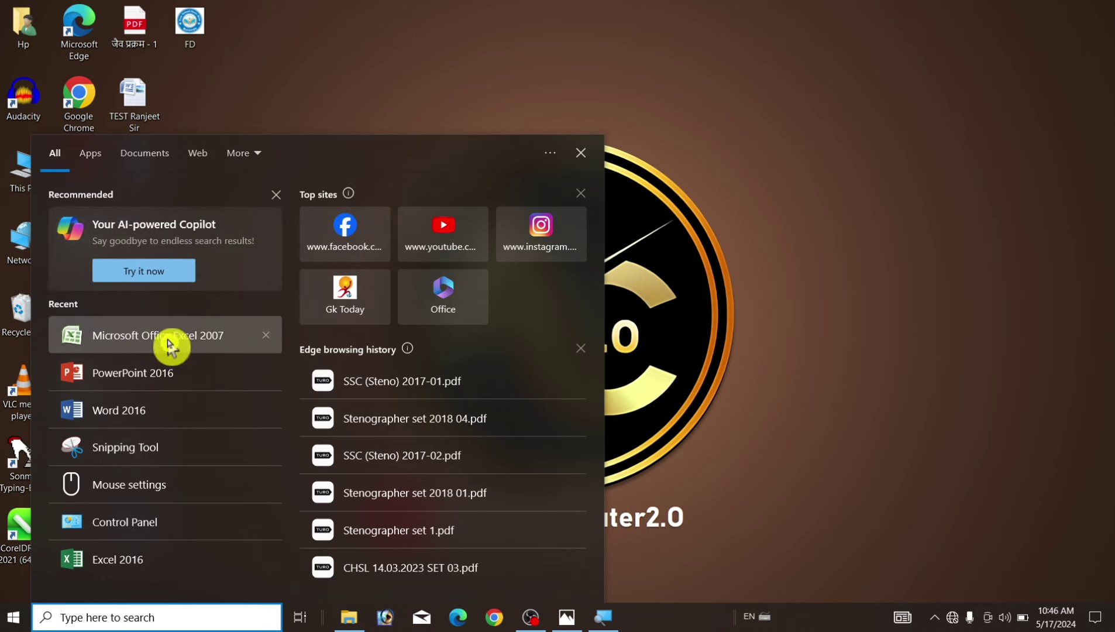
left_click(166, 336)
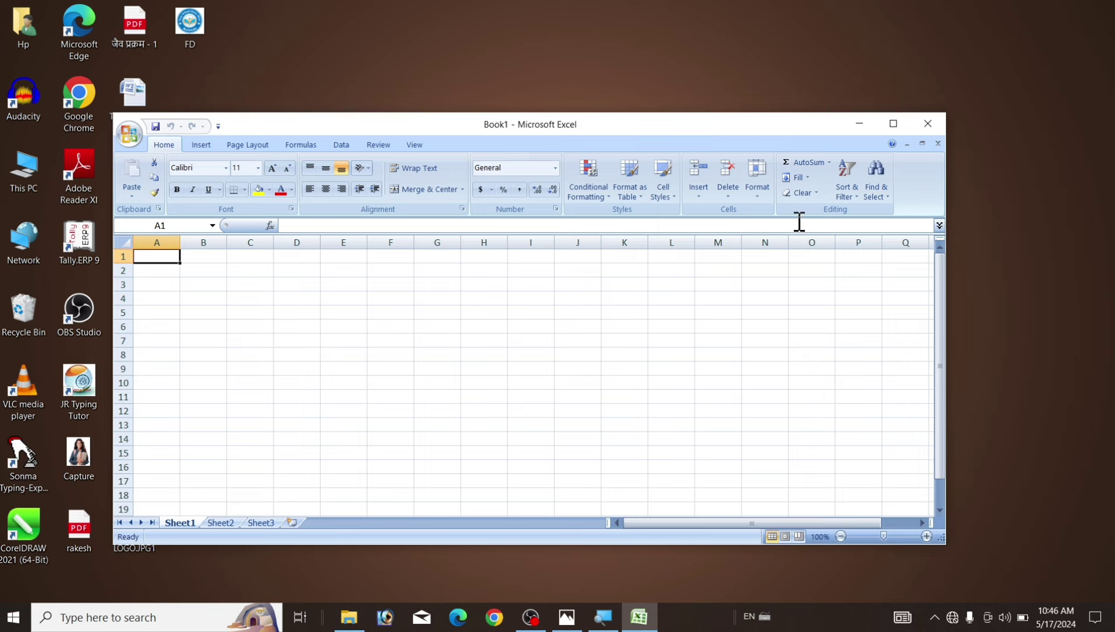
left_click(894, 125)
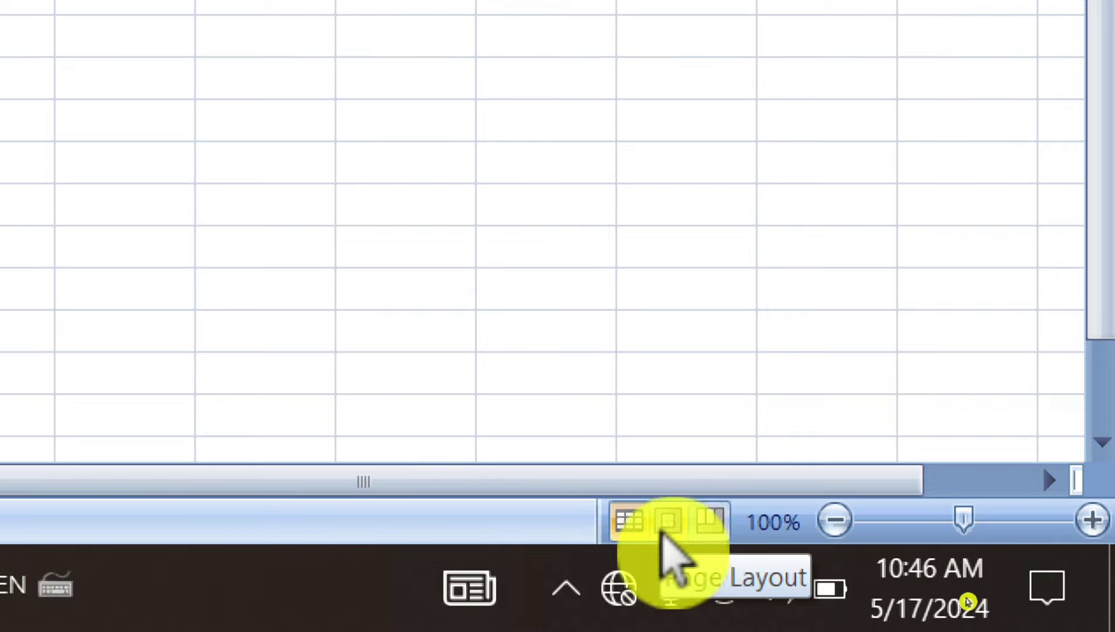
Switch the blank Book1 sheet to Page Layout view
left_click(667, 522)
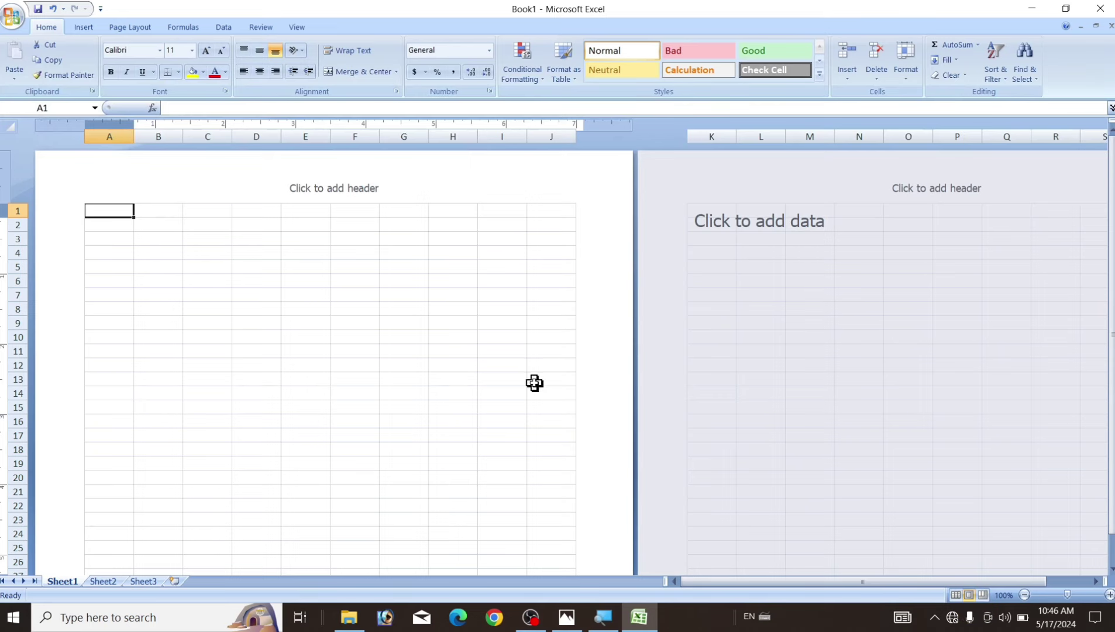
Scroll through the blank printed pages and zoom the layout to 145%
scroll(385, 263, "down", 3)
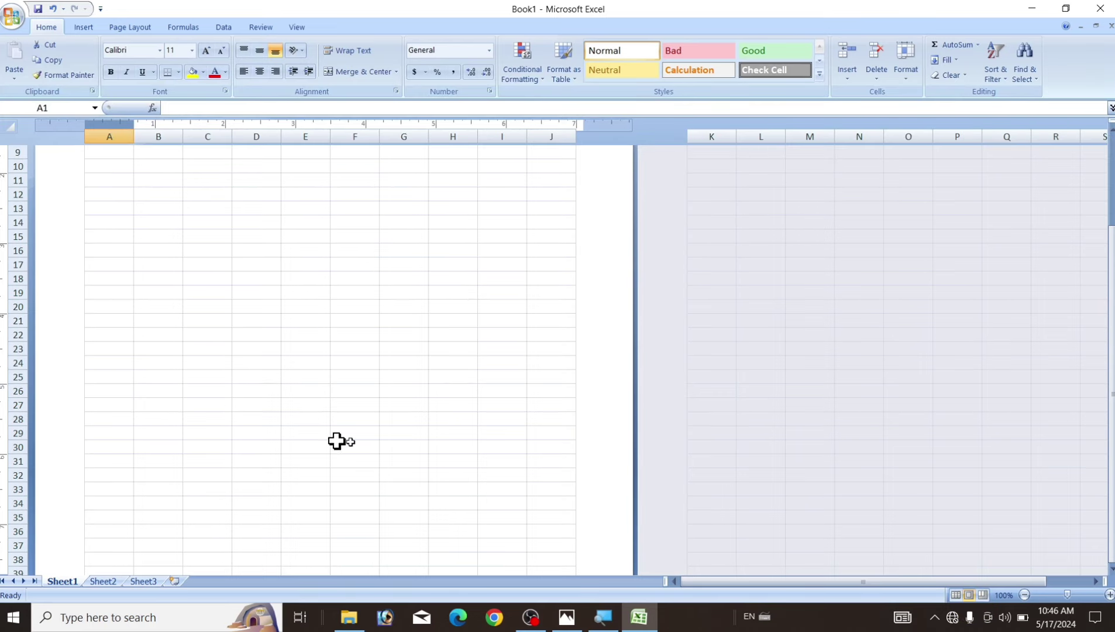
scroll(336, 441, "down", 3)
scroll(476, 308, "down", 3)
scroll(470, 311, "down", 3)
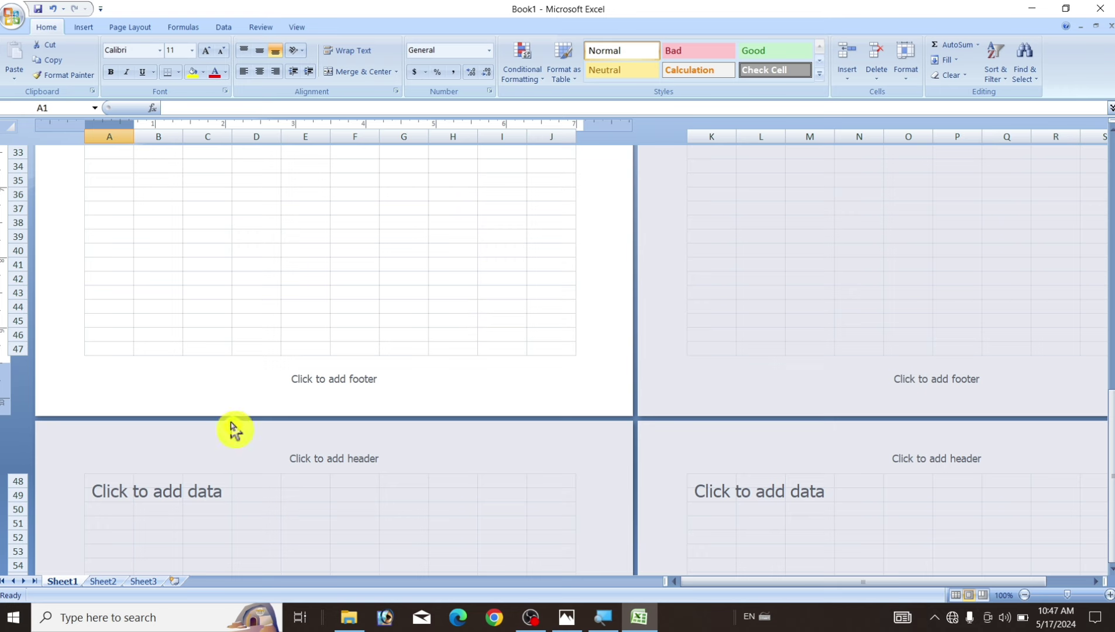
scroll(175, 429, "down", 2)
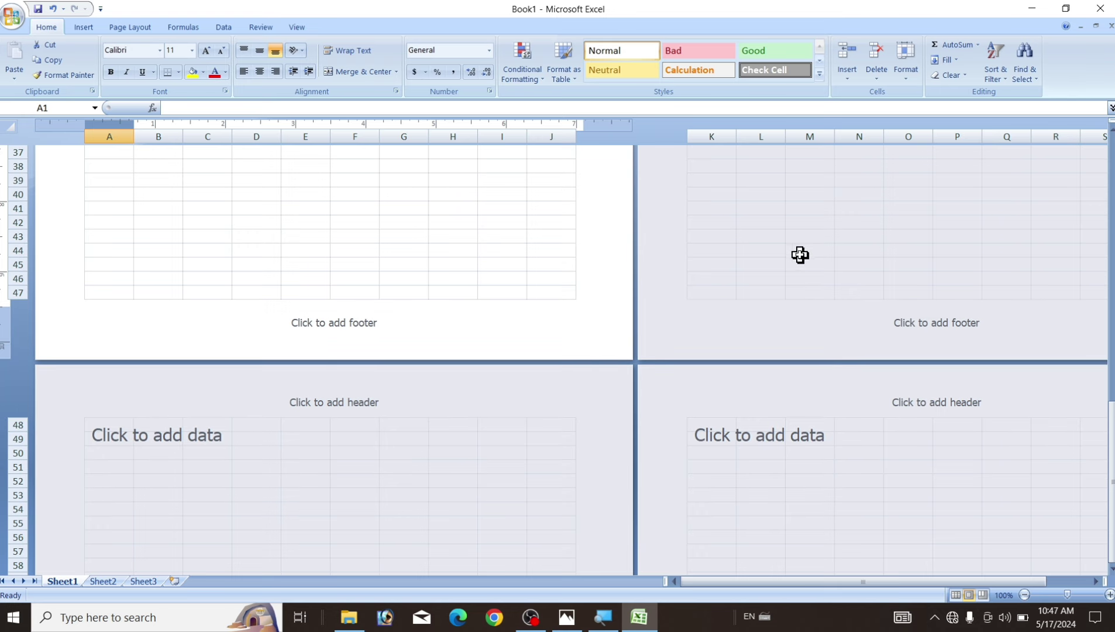
scroll(918, 433, "down", 3)
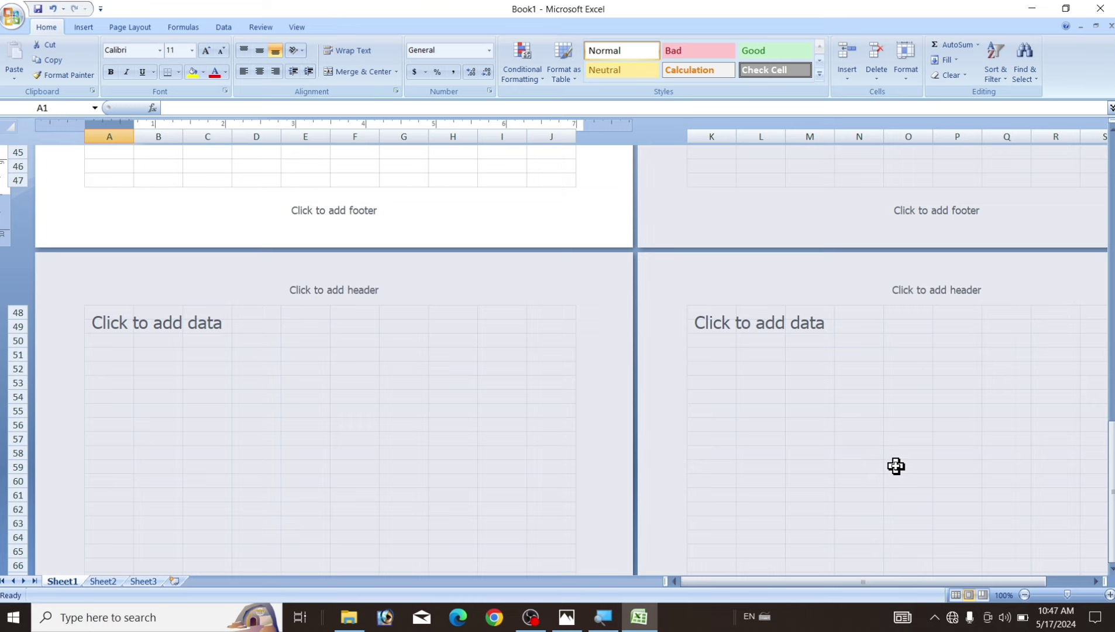
scroll(544, 384, "up", 2)
scroll(543, 384, "up", 5)
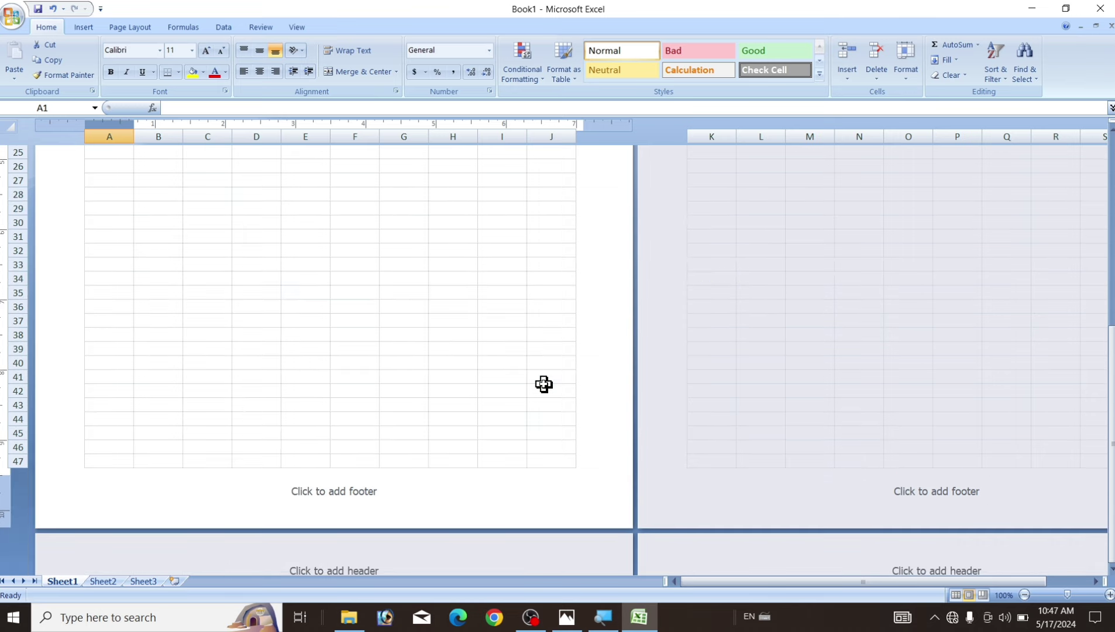
scroll(544, 384, "up", 3)
scroll(544, 384, "up", 3)
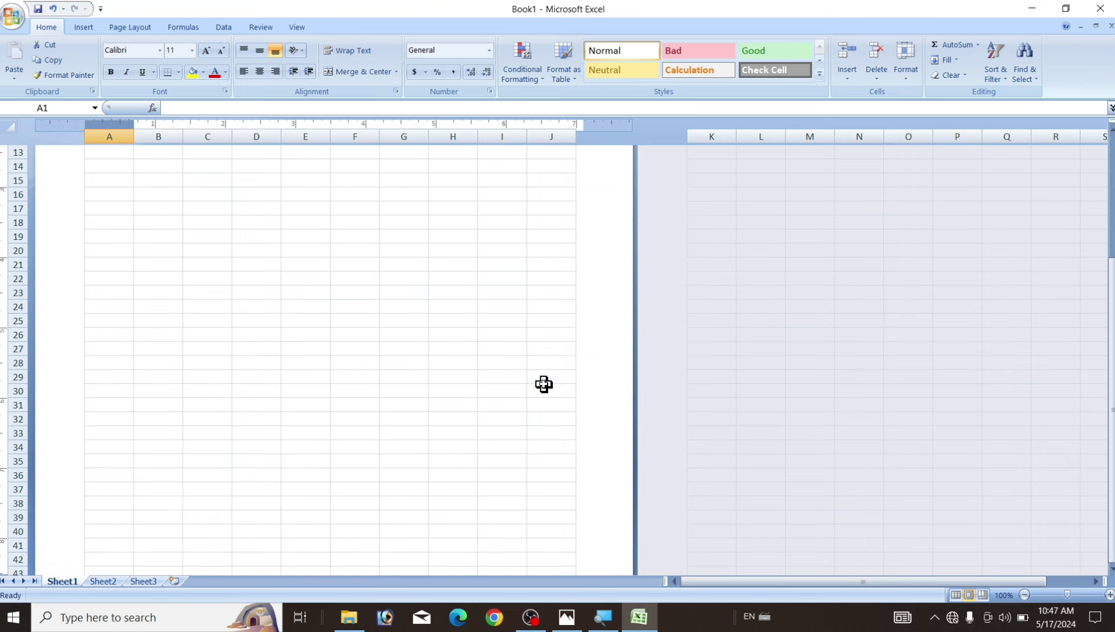
scroll(543, 384, "up", 5)
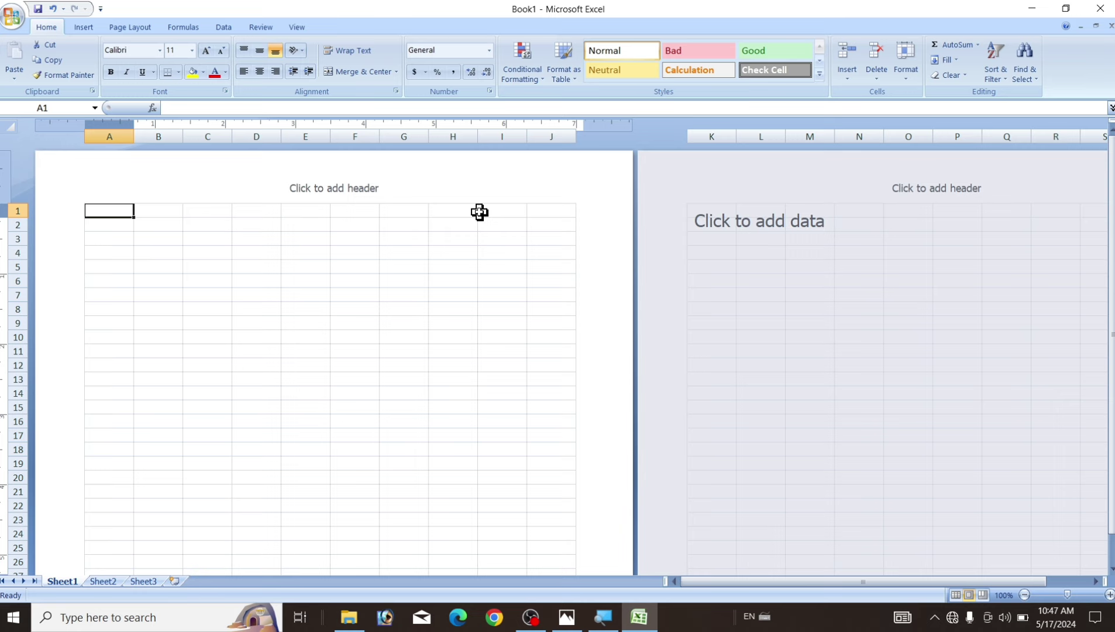
scroll(319, 299, "up", 1, "ctrl")
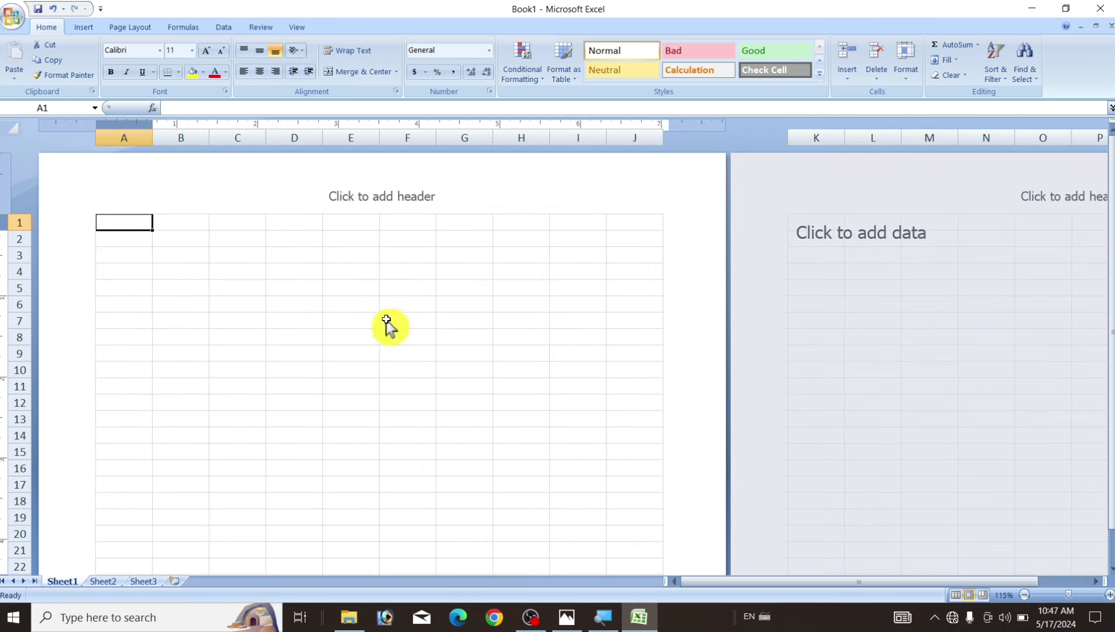
scroll(386, 321, "up", 1, "ctrl")
scroll(387, 321, "up", 1, "ctrl")
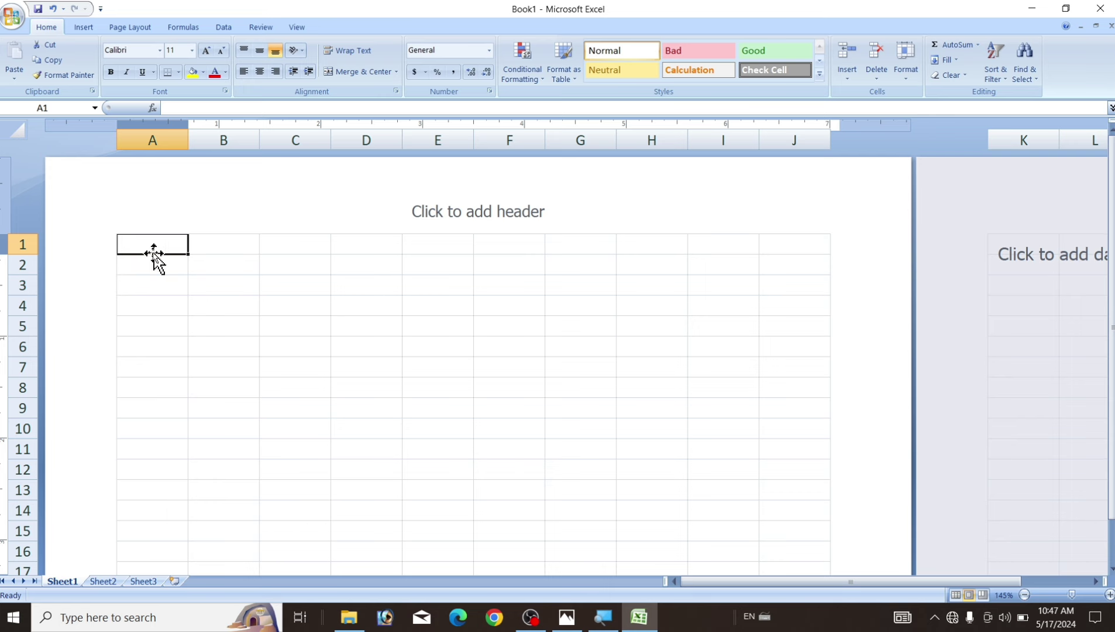
Merge and centre A1:J1 and enter the title 'AMAN COMPUTER ZONE'
left_click_drag(152, 244, 775, 247)
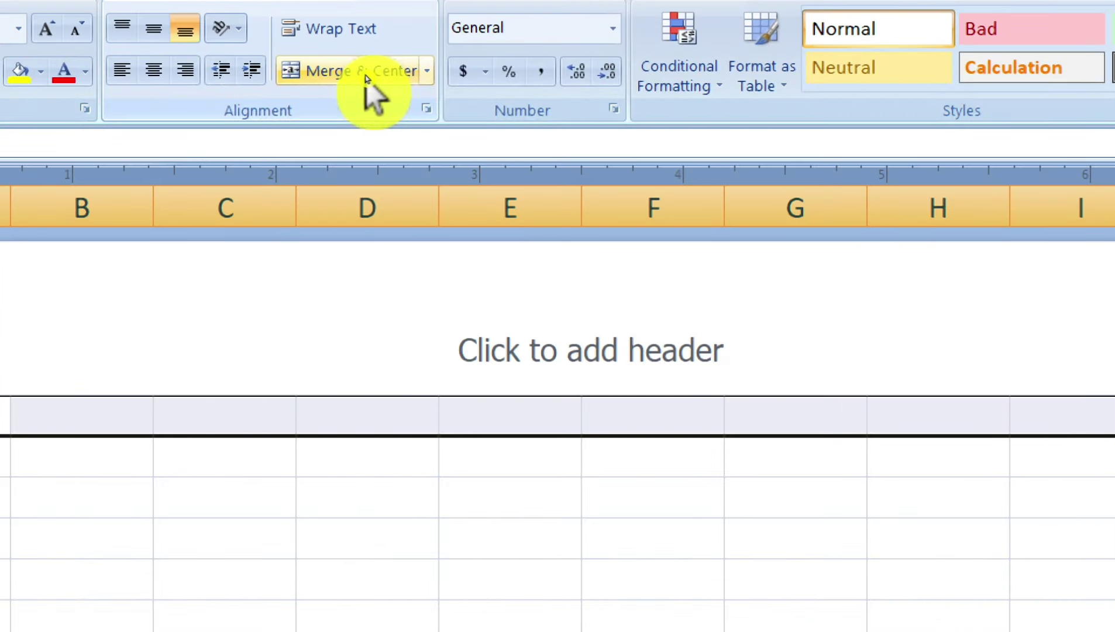
left_click(365, 78)
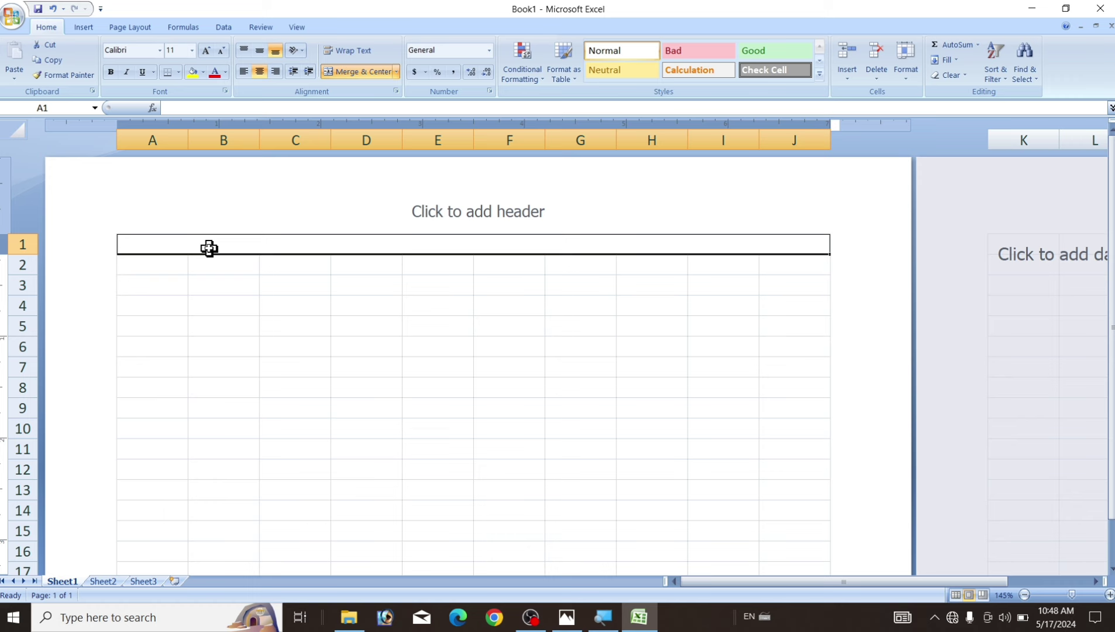
type("AMAN")
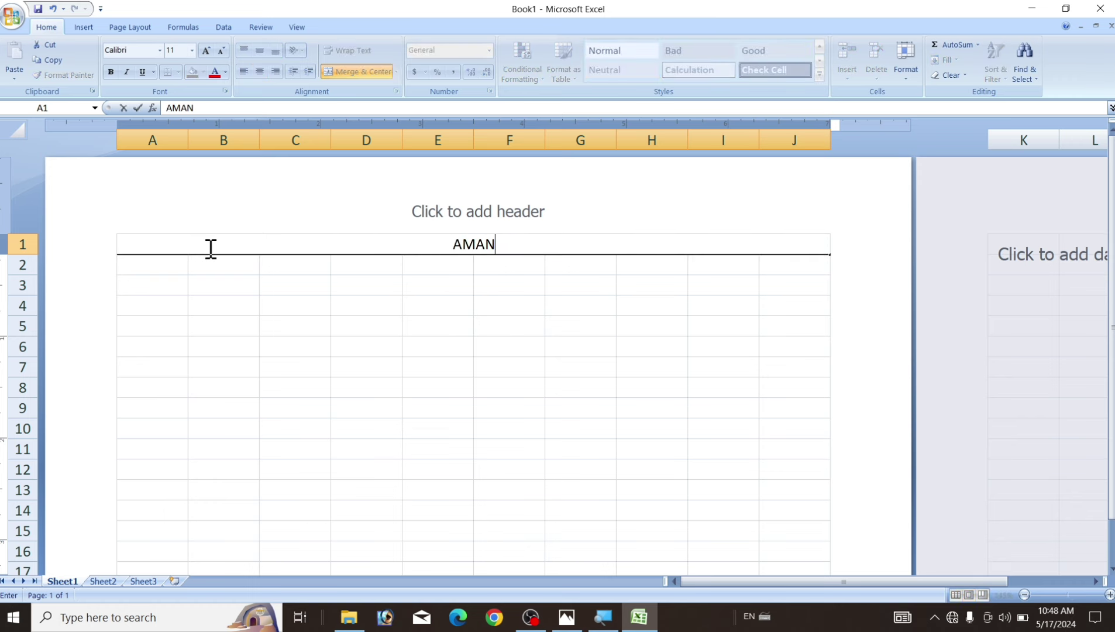
type(" COMPUTER")
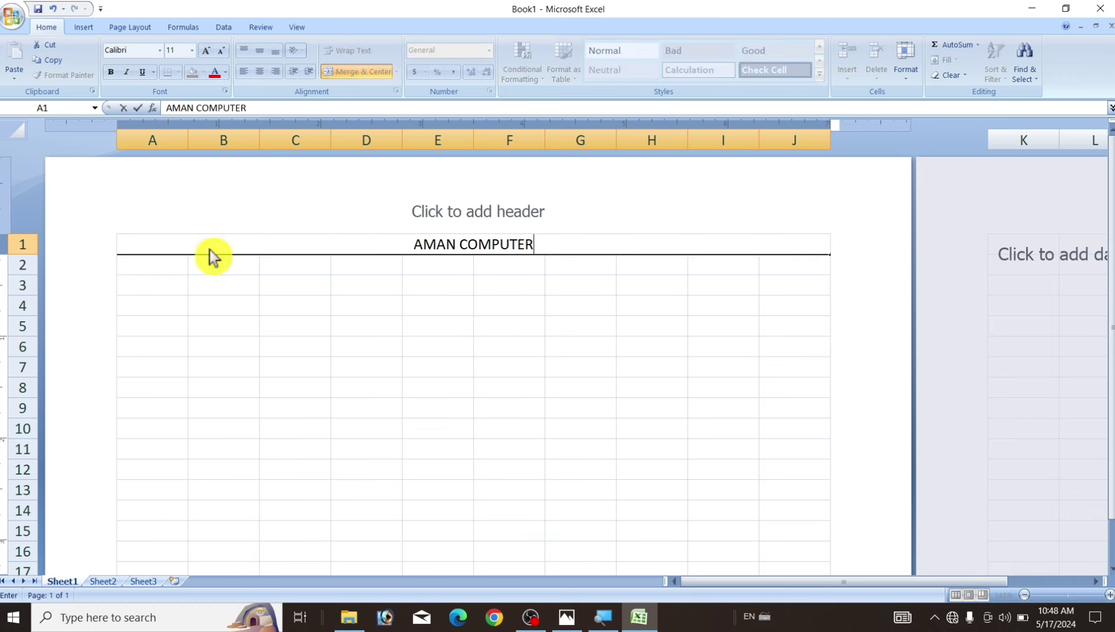
type(" ZONE")
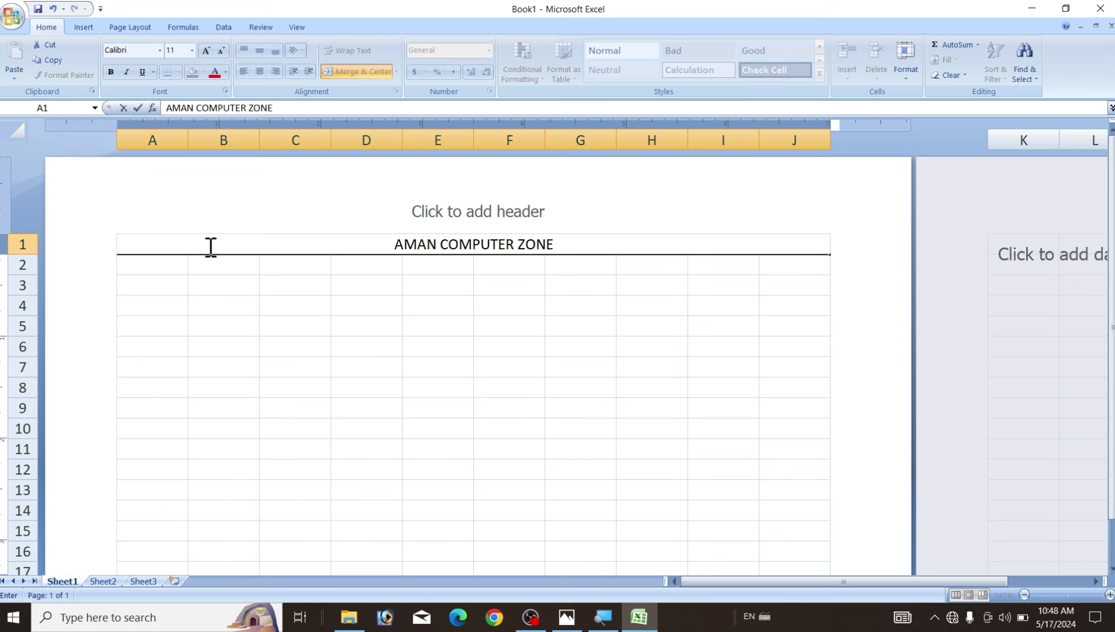
Merge and centre row 2 across A–J and enter the shop's contact phone numbers
left_click(149, 264)
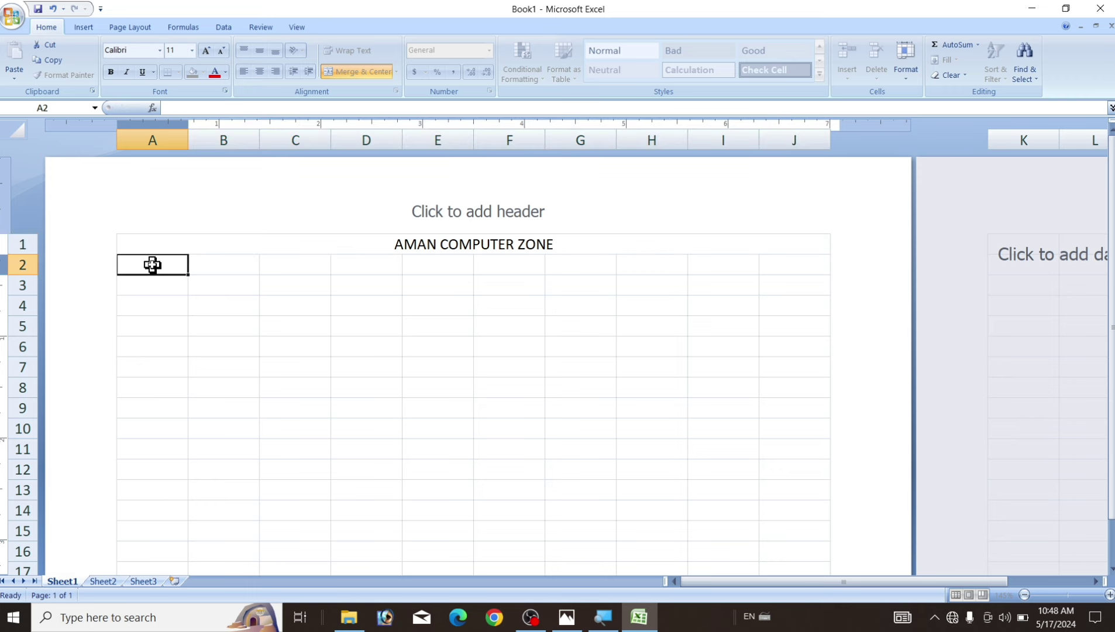
left_click_drag(147, 264, 772, 267)
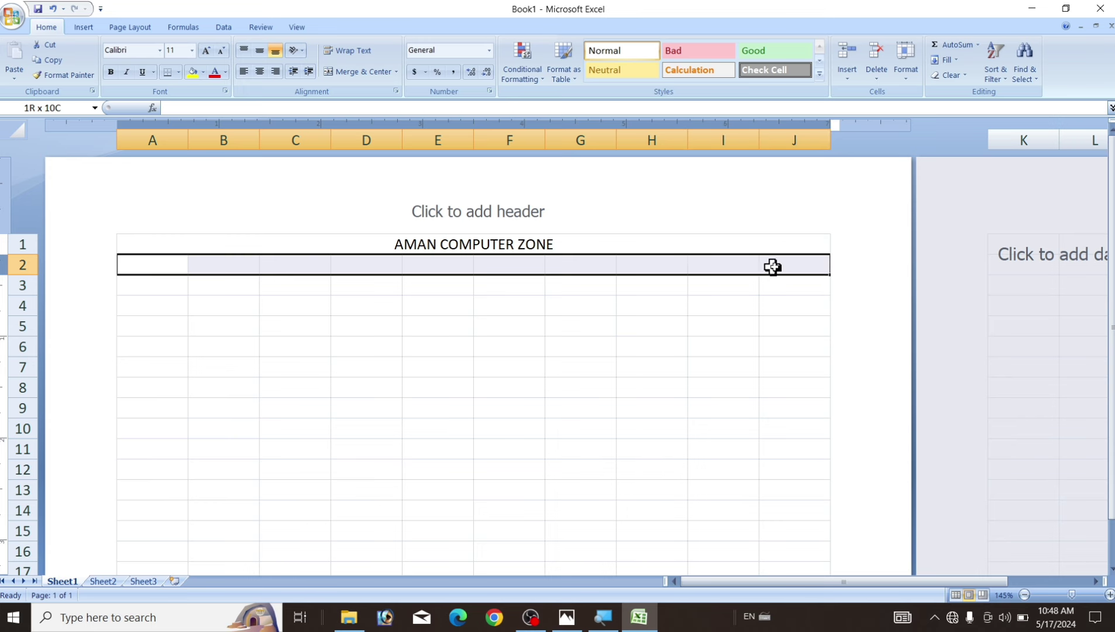
left_click(360, 71)
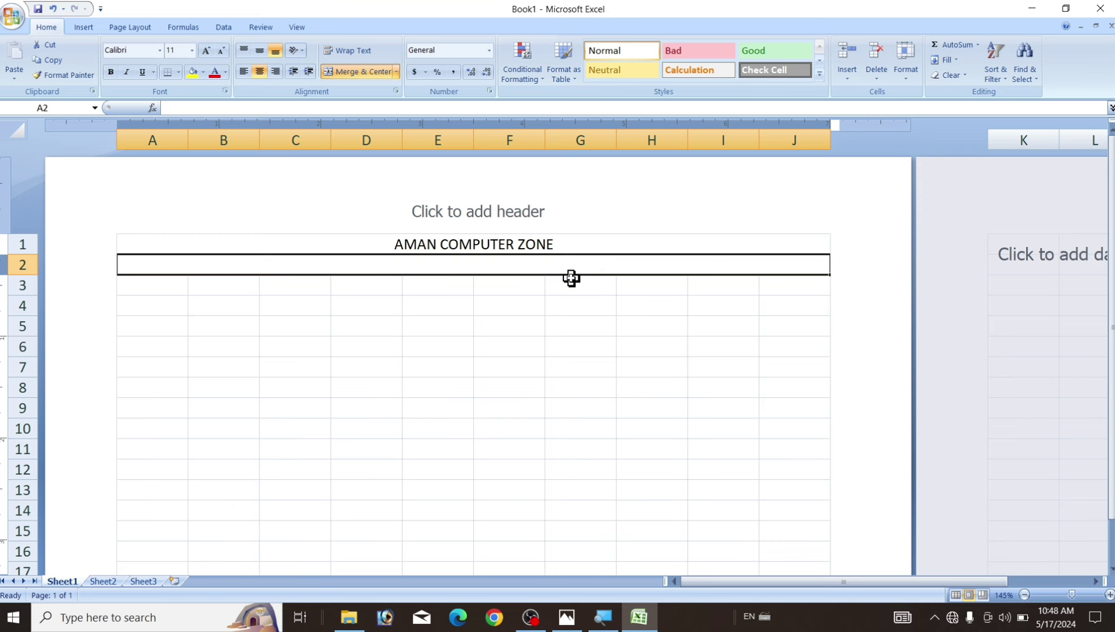
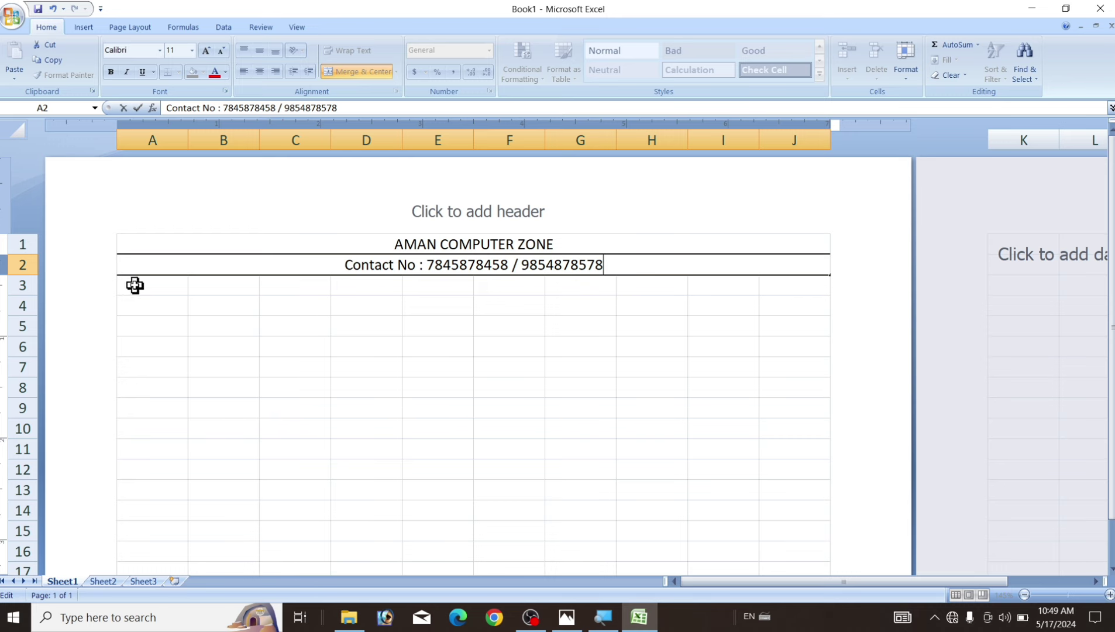
Merge and centre row 3 across A–J and enter the shop's address line
left_click_drag(134, 285, 767, 279)
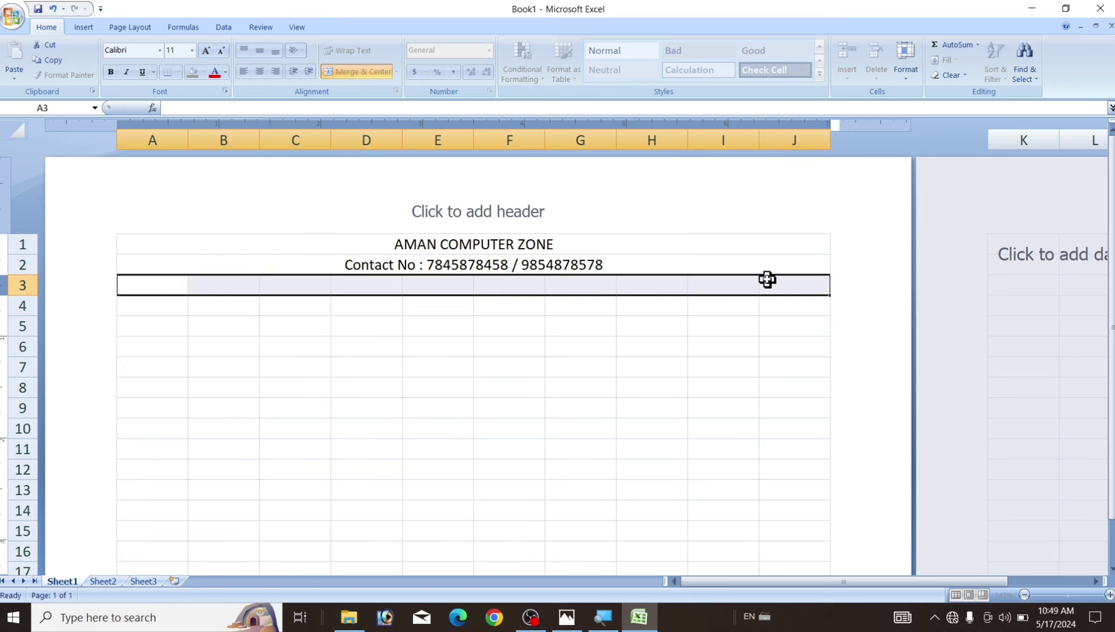
left_click(352, 72)
type("A")
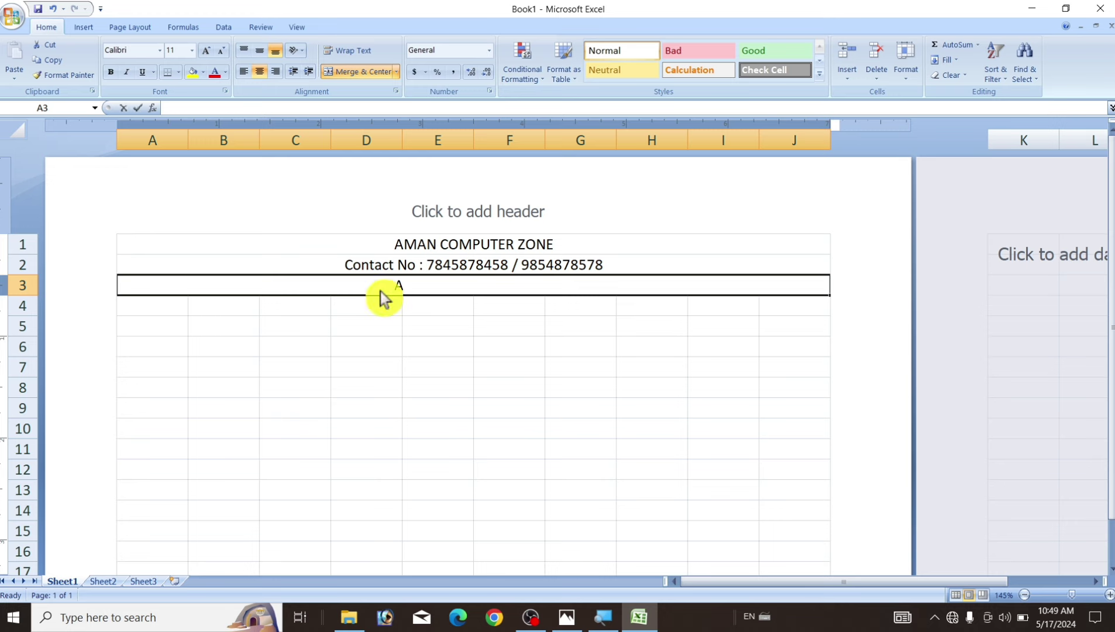
type("ddress : Nalanda More , Biharshri")
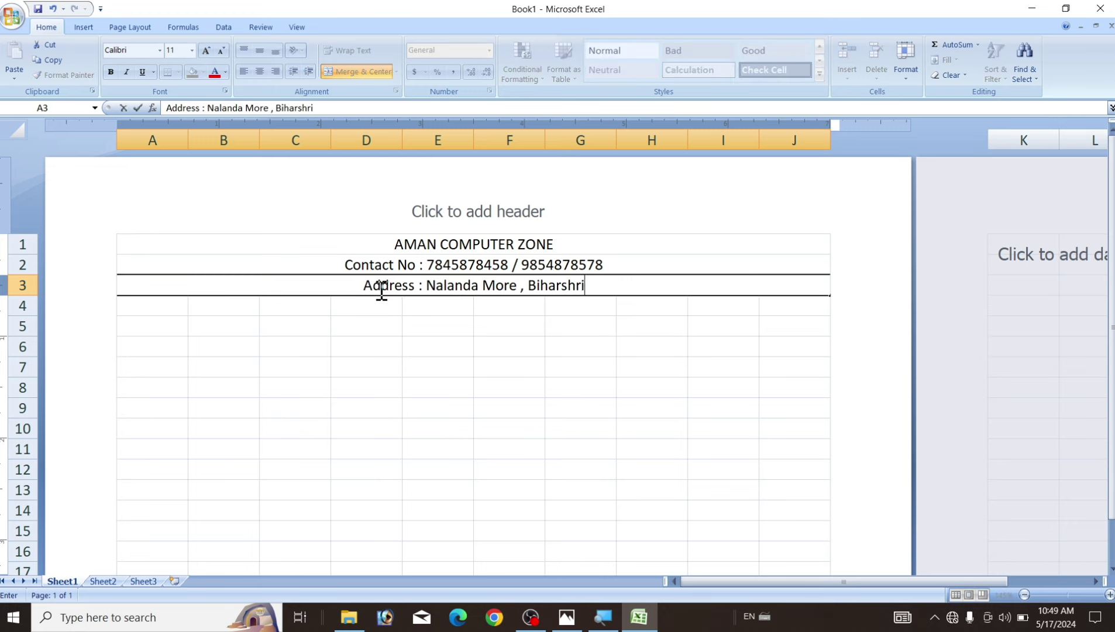
type("f")
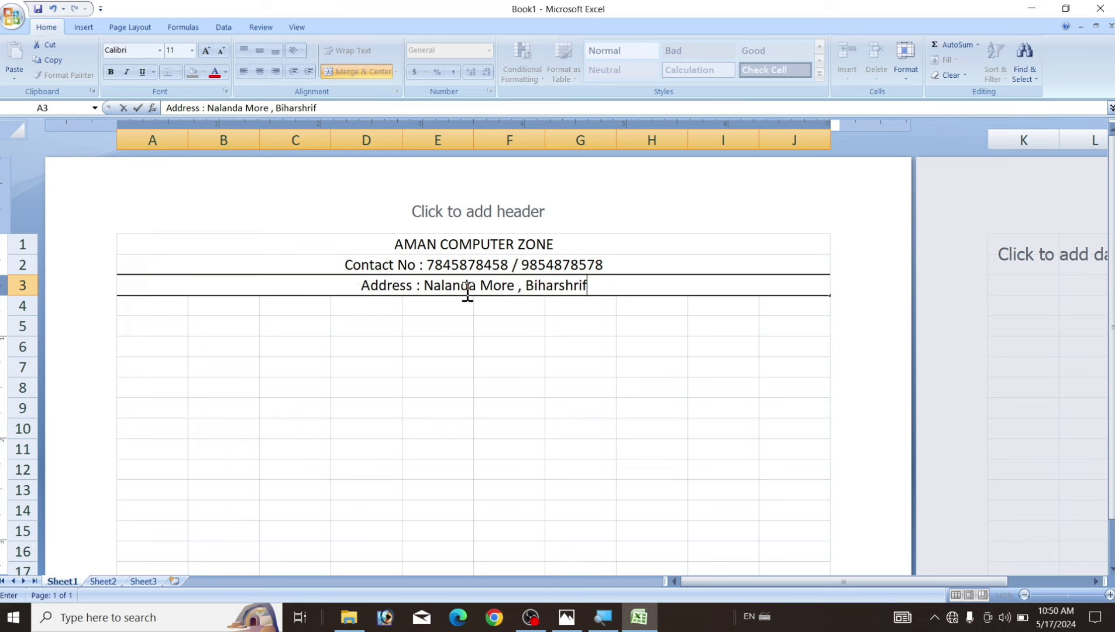
left_click(370, 237)
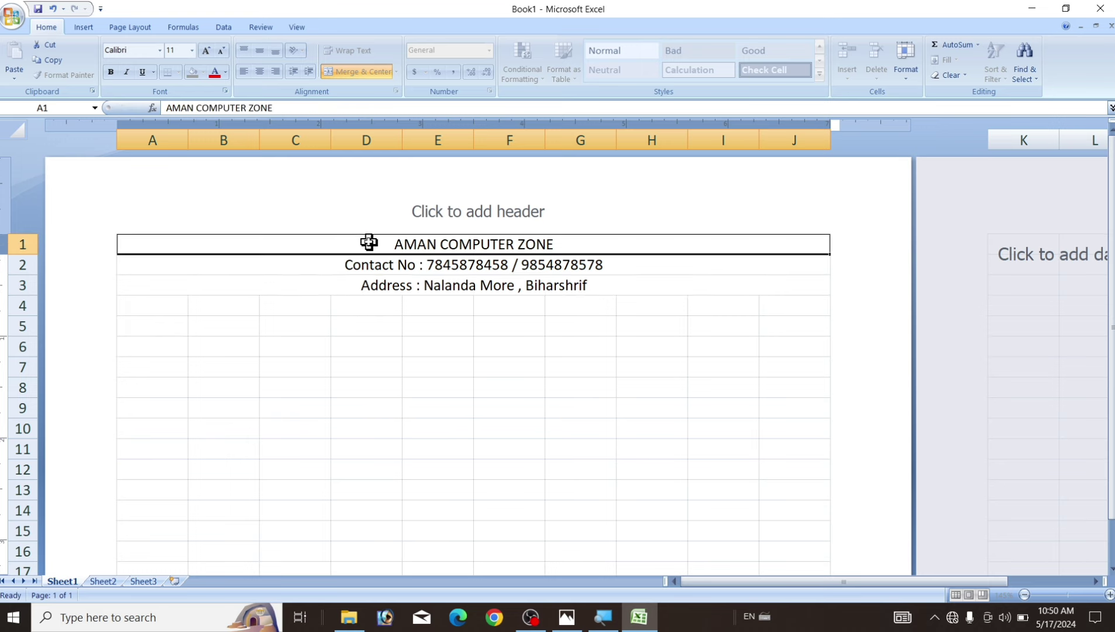
left_click(327, 270)
left_click(328, 289)
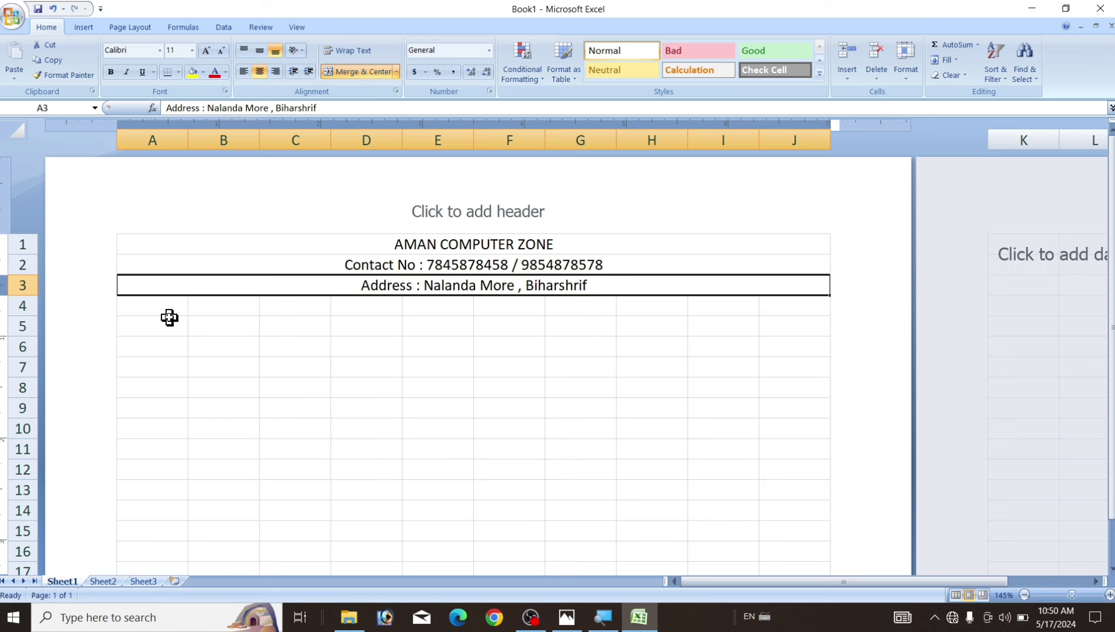
Apply Berlin Sans FB Demi at size 12 to the entire sheet
key("shift+Up")
key("shift+Up")
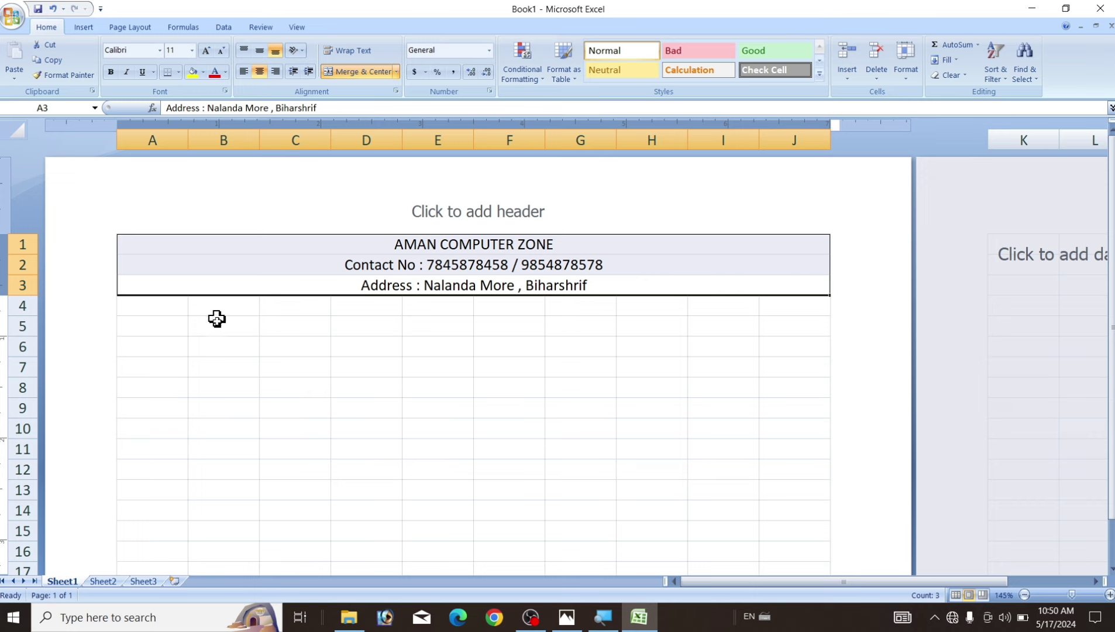
left_click(219, 327)
key("ctrl+a")
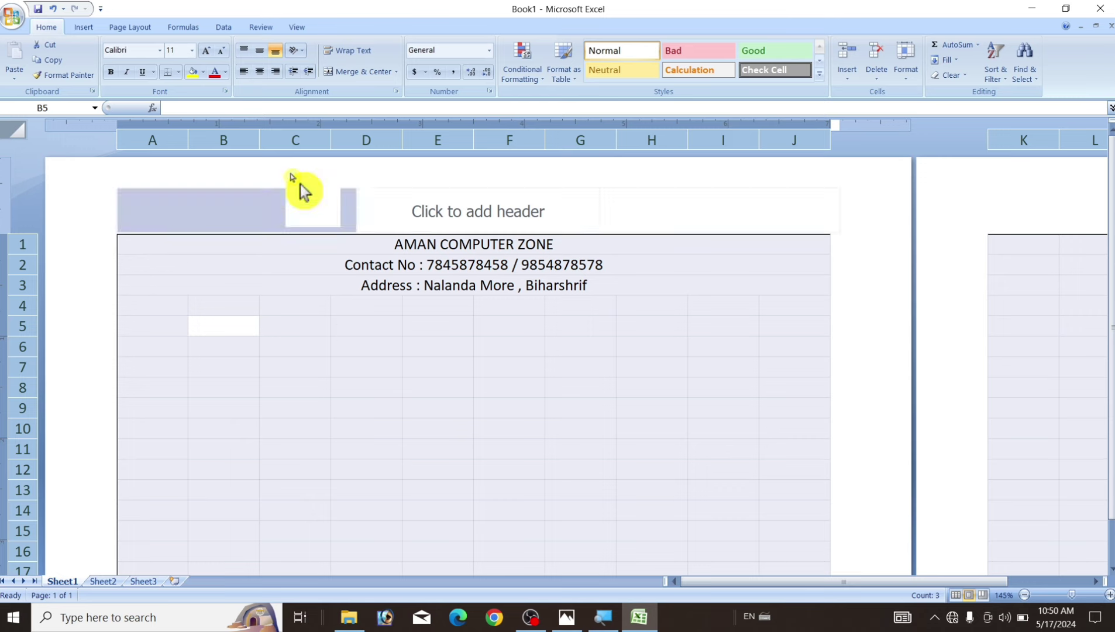
left_click(163, 56)
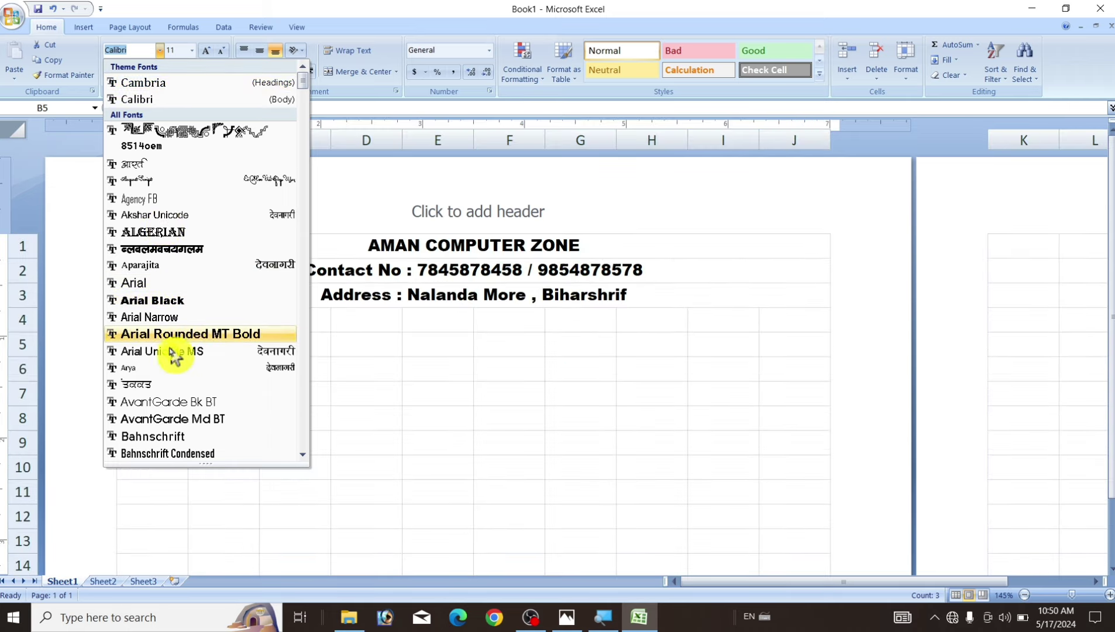
scroll(171, 351, "down", 2)
scroll(170, 342, "down", 1)
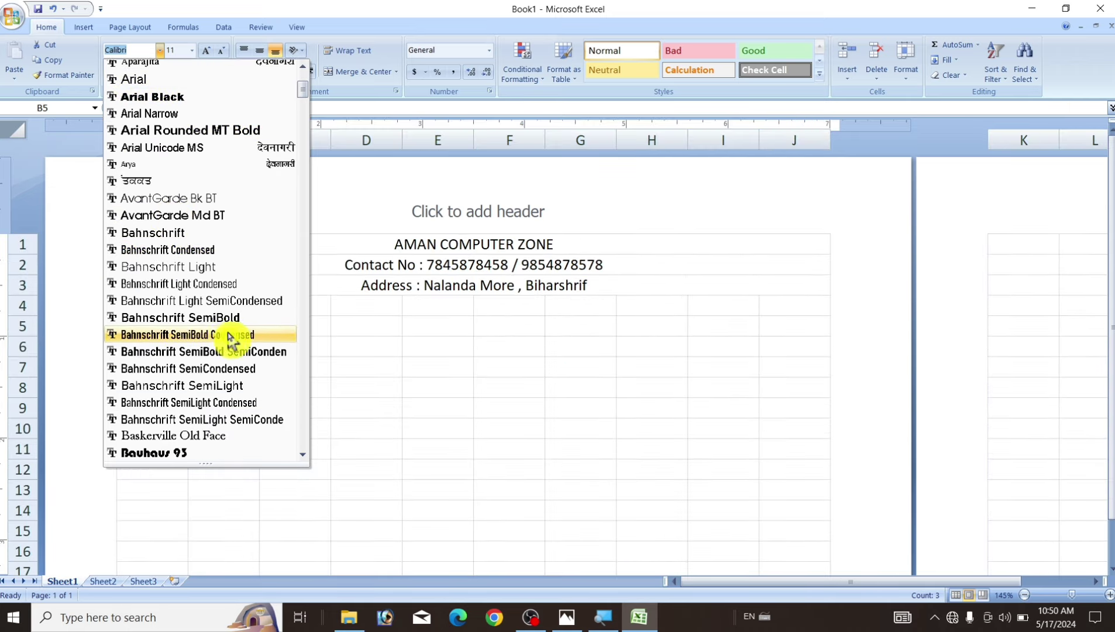
scroll(171, 338, "down", 1)
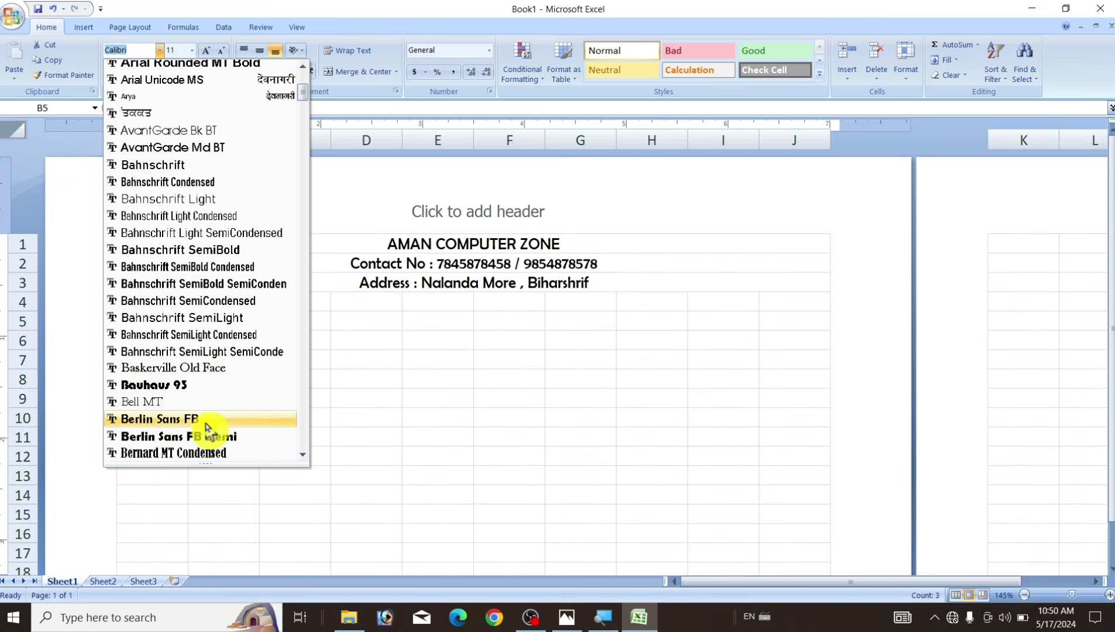
left_click(162, 437)
key("ctrl+a")
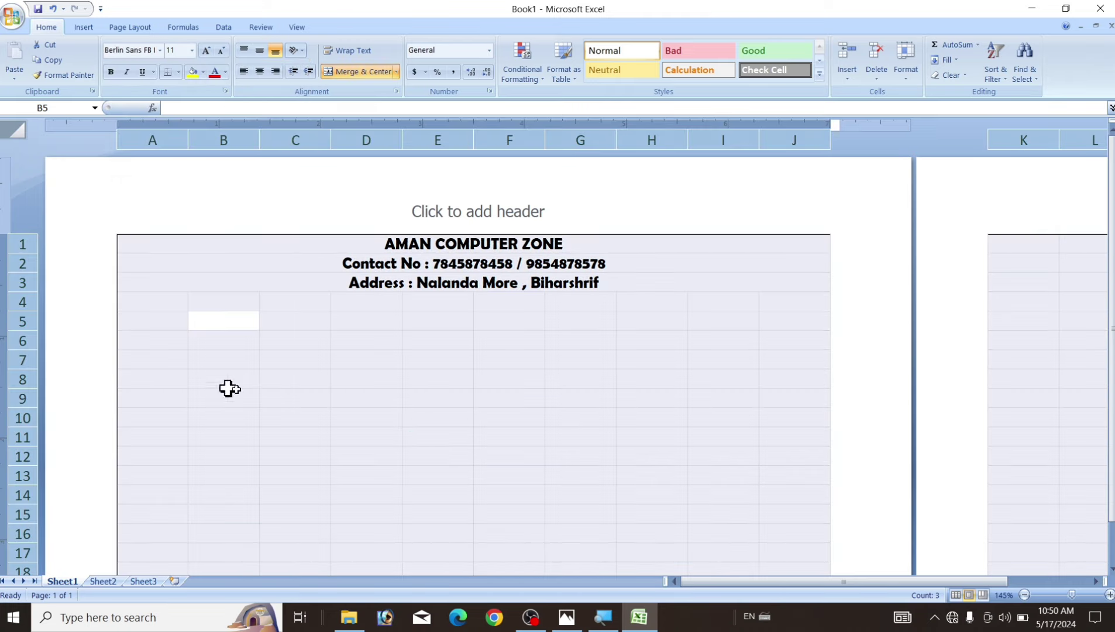
left_click(205, 51)
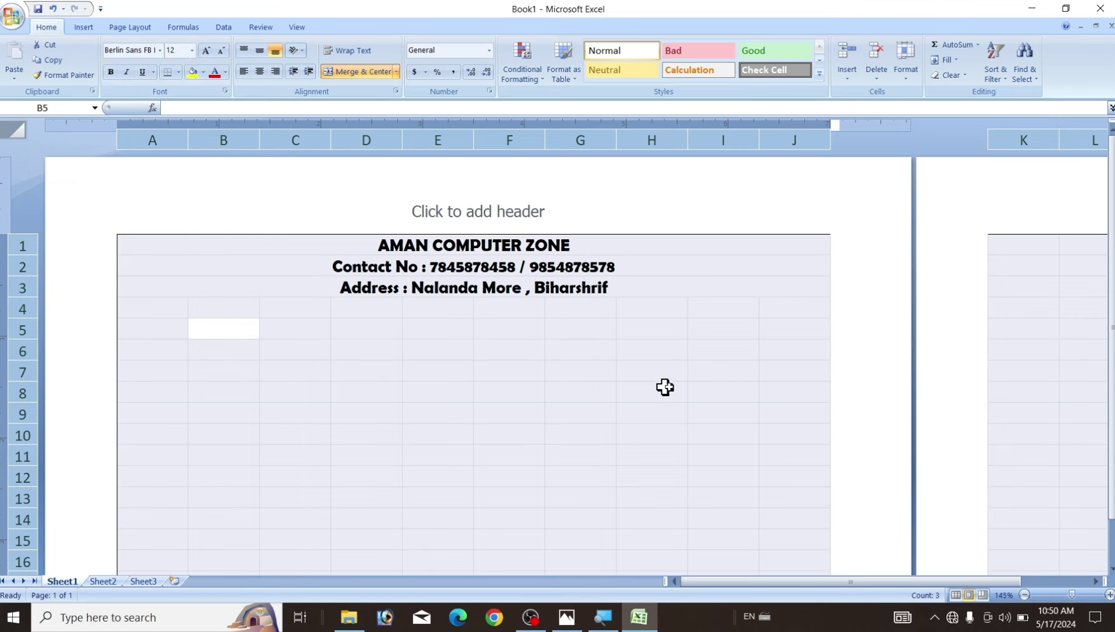
left_click(570, 413)
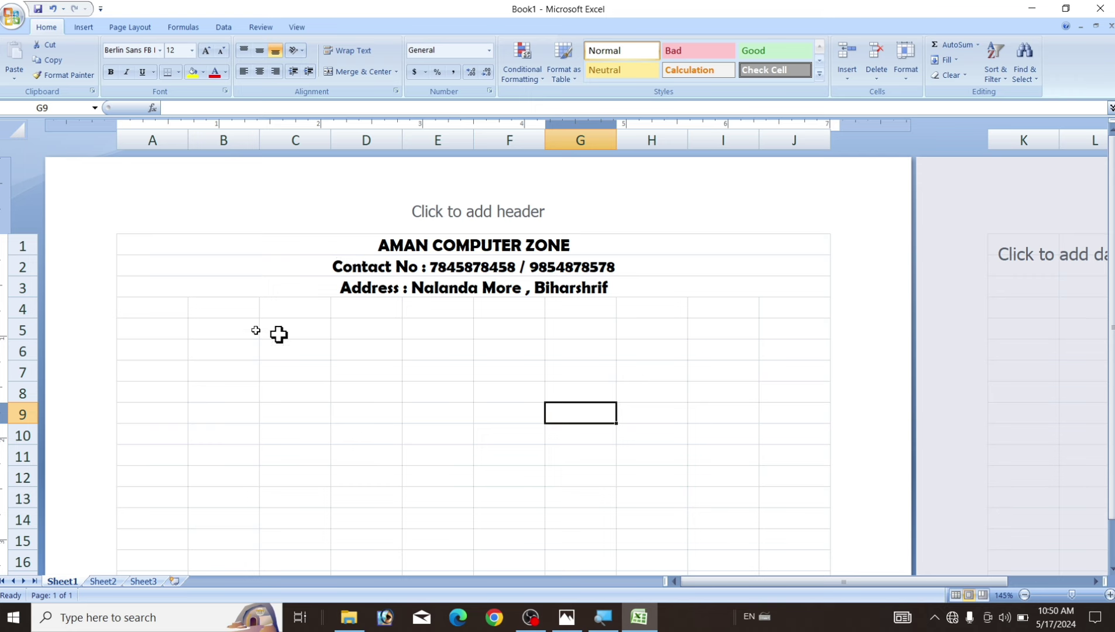
Merge and centre A5:J5 and enter the heading 'Invoice Billing'
left_click(126, 312)
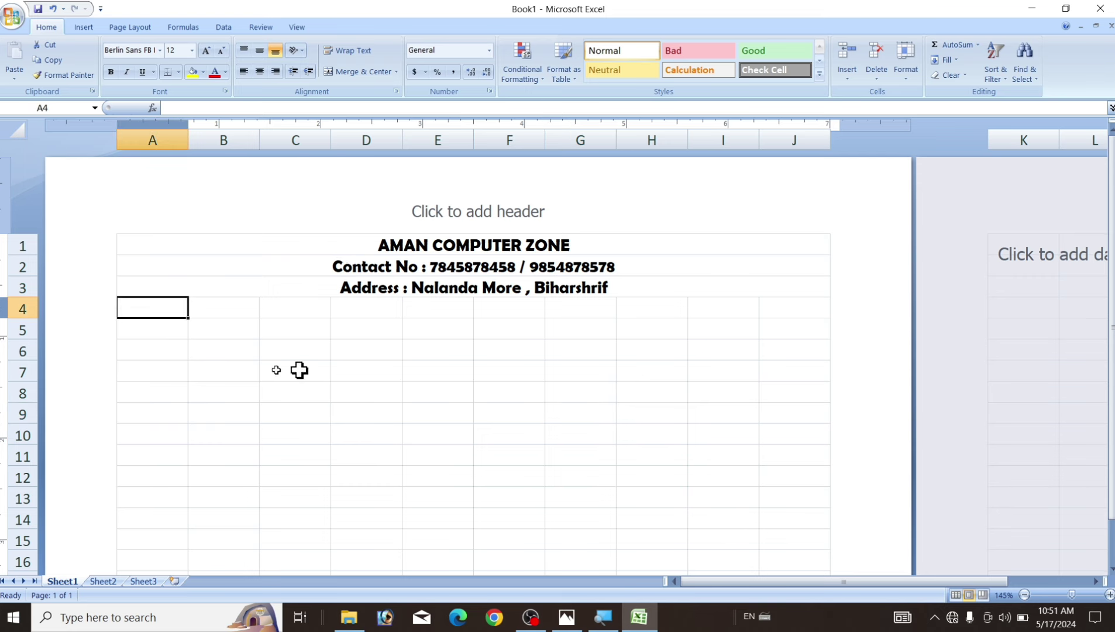
left_click(139, 328)
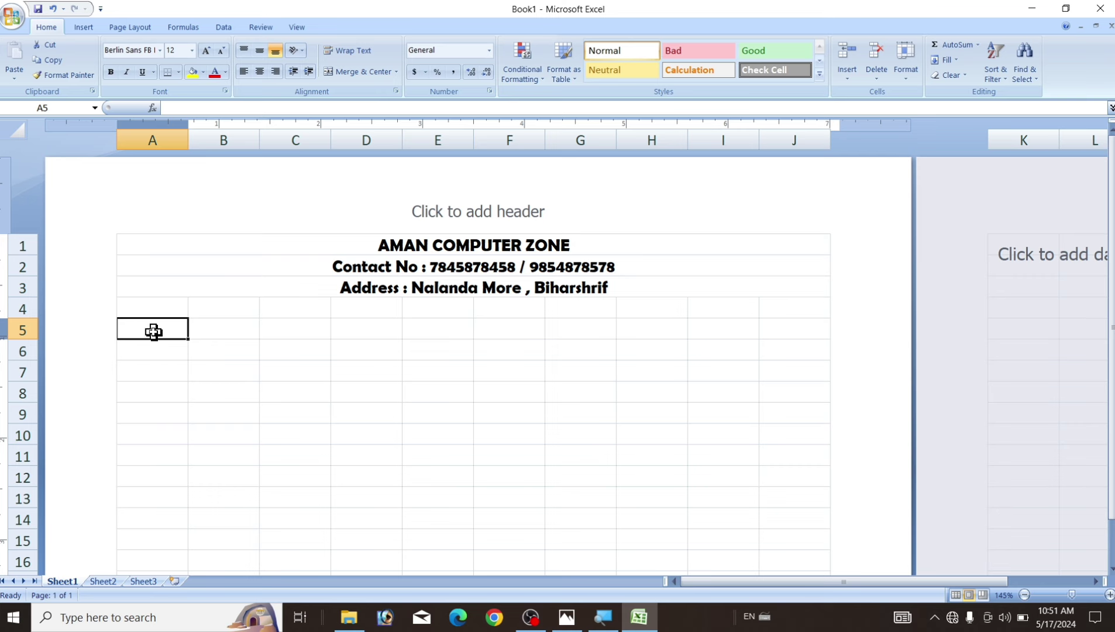
left_click_drag(154, 332, 765, 327)
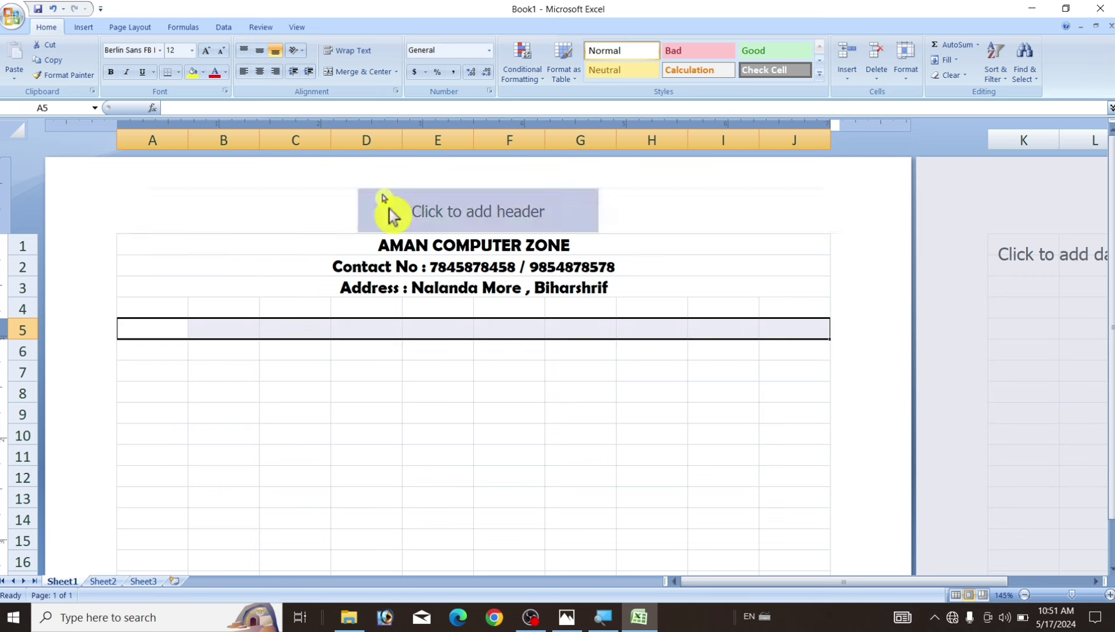
left_click(358, 71)
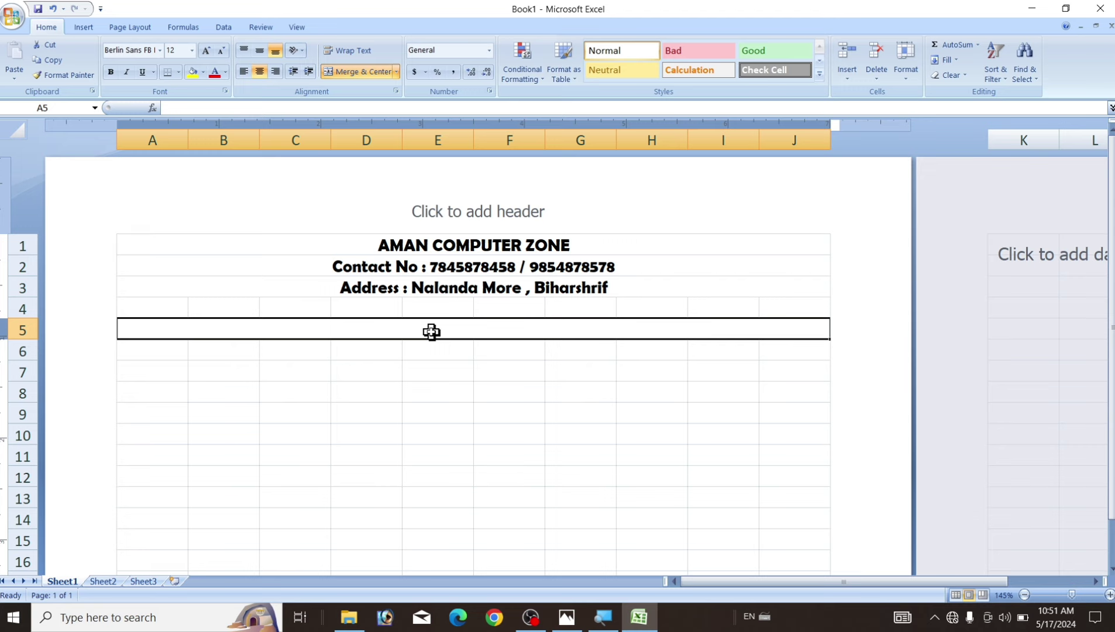
type("Invoice Billing")
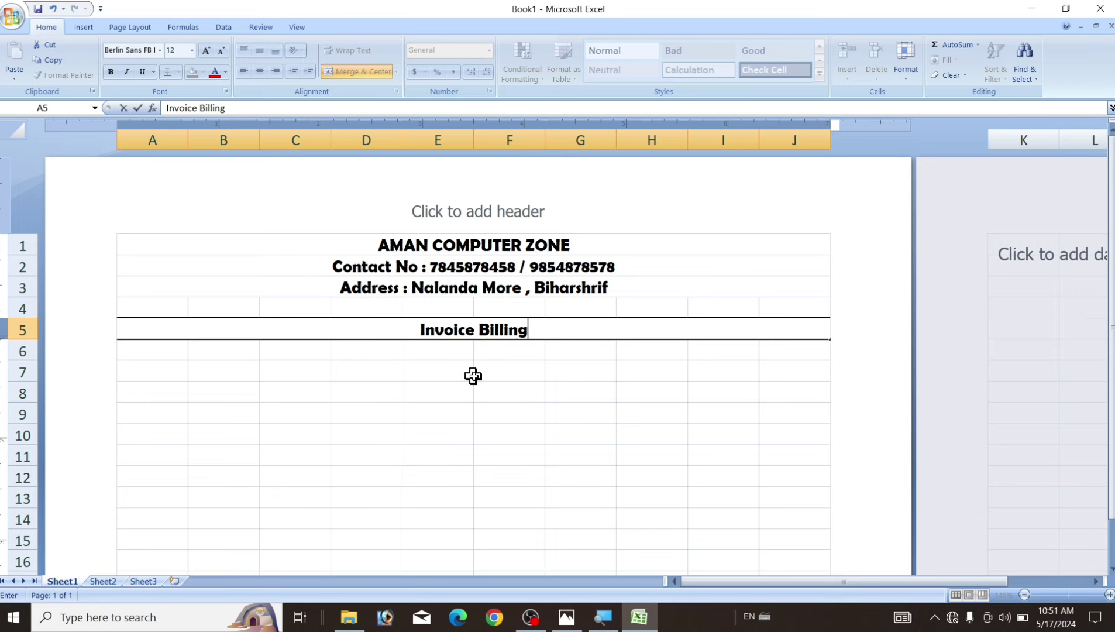
left_click_drag(477, 376, 468, 376)
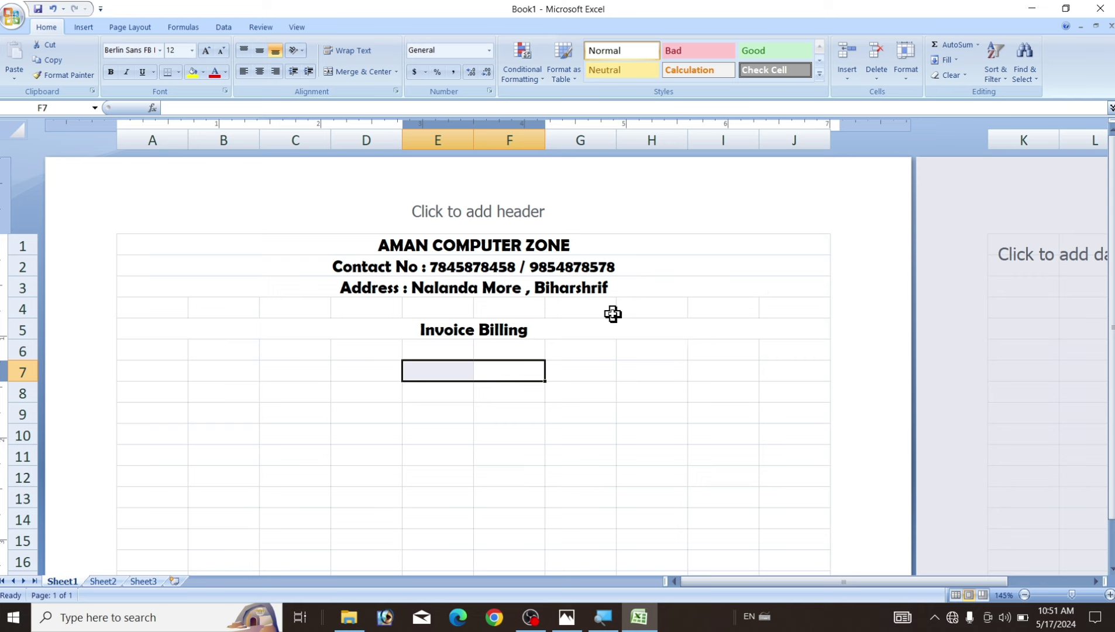
Increase the AMAN COMPUTER ZONE title font to size 24
left_click(317, 246)
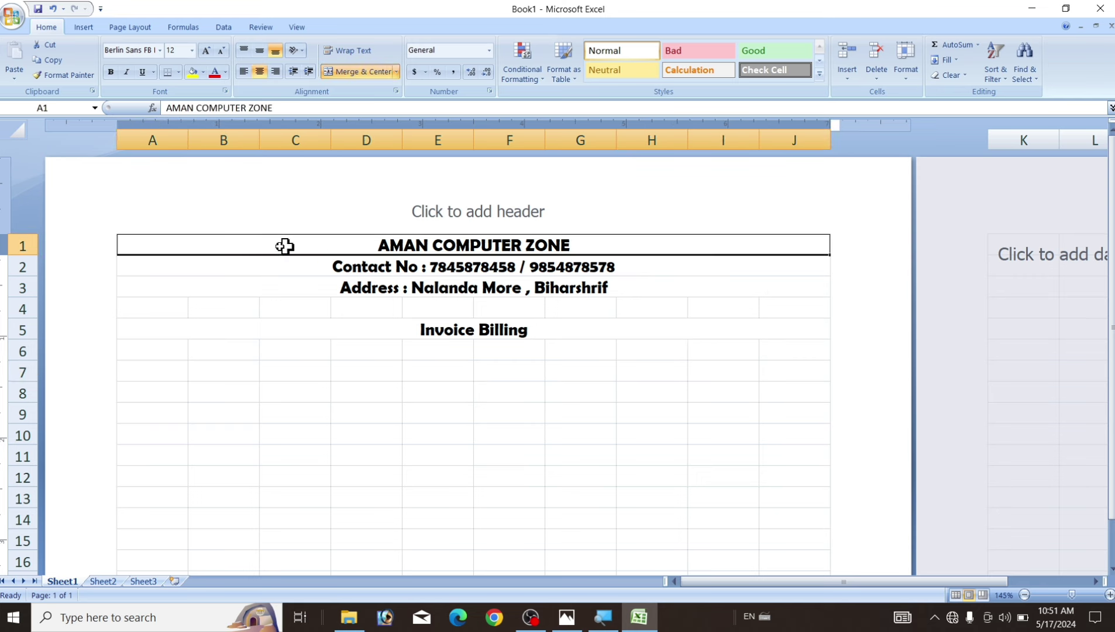
left_click(205, 51)
left_click(205, 50)
left_click(205, 51)
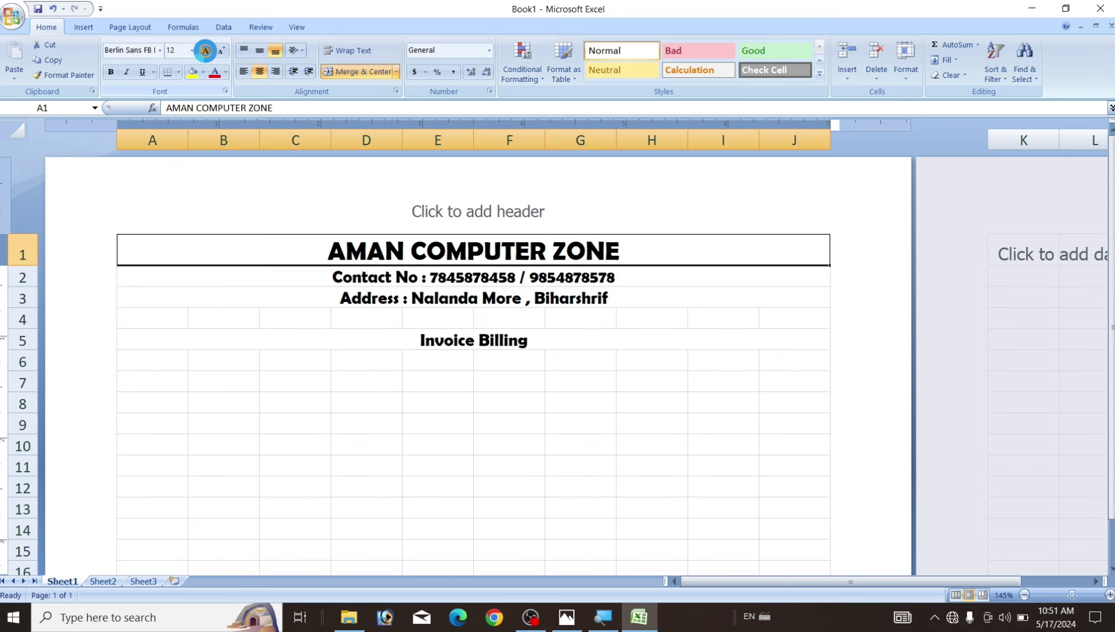
left_click(206, 51)
left_click(205, 52)
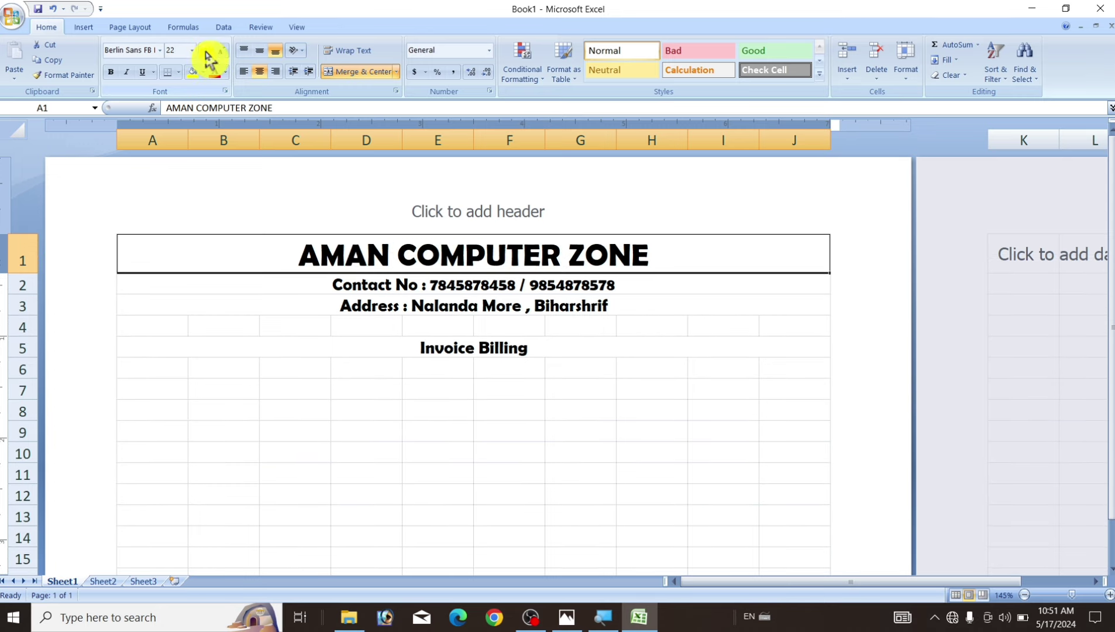
left_click(205, 51)
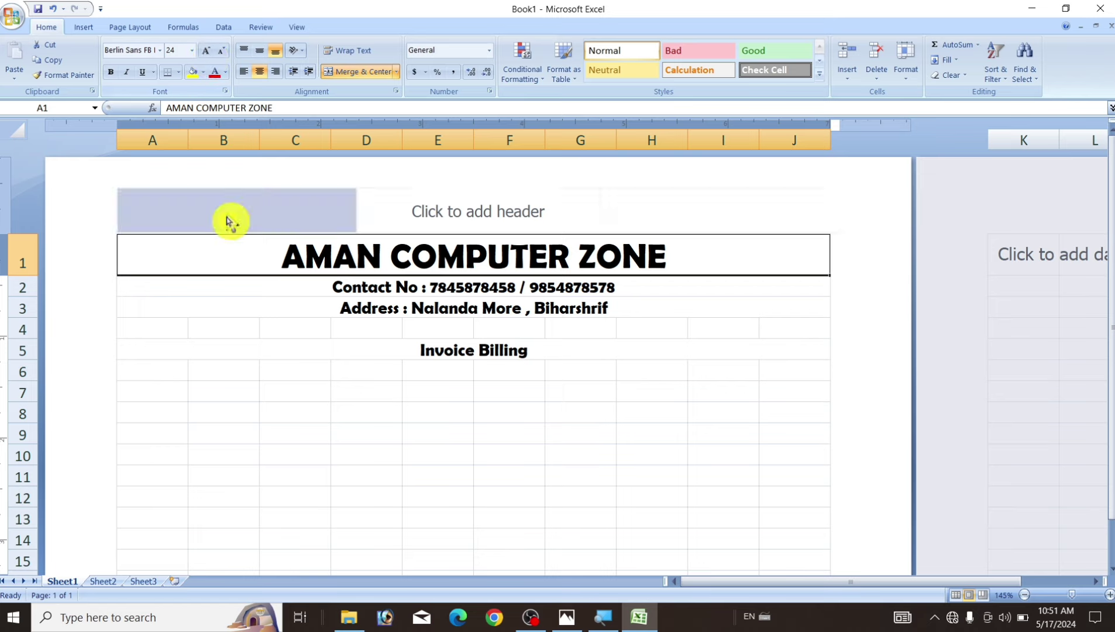
Increase the Invoice Billing heading font to size 16
left_click(460, 353)
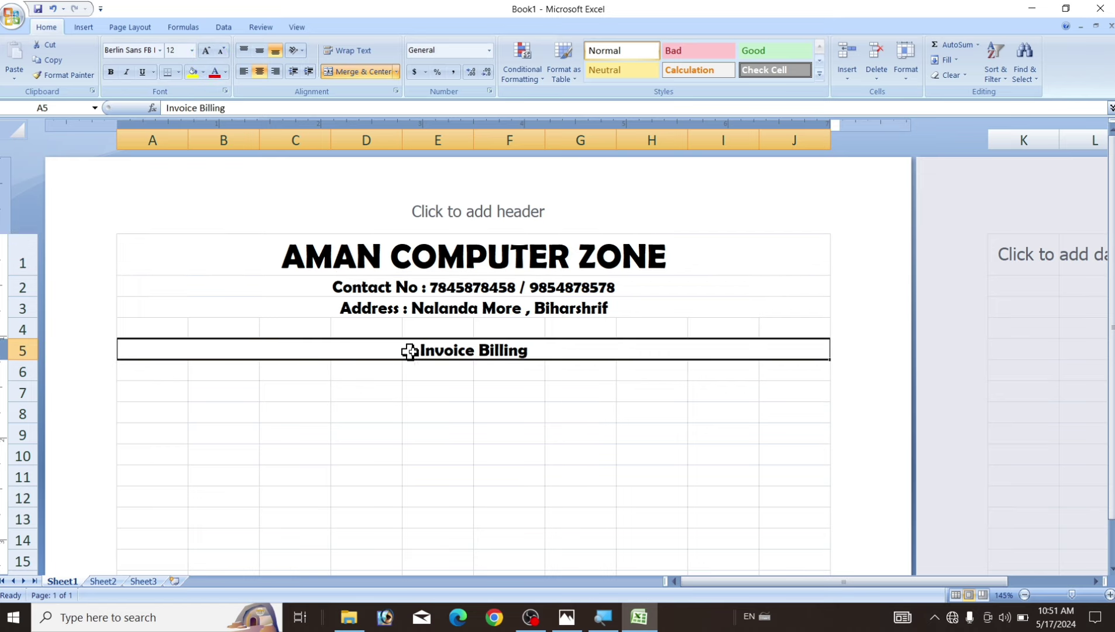
left_click(205, 51)
left_click(204, 52)
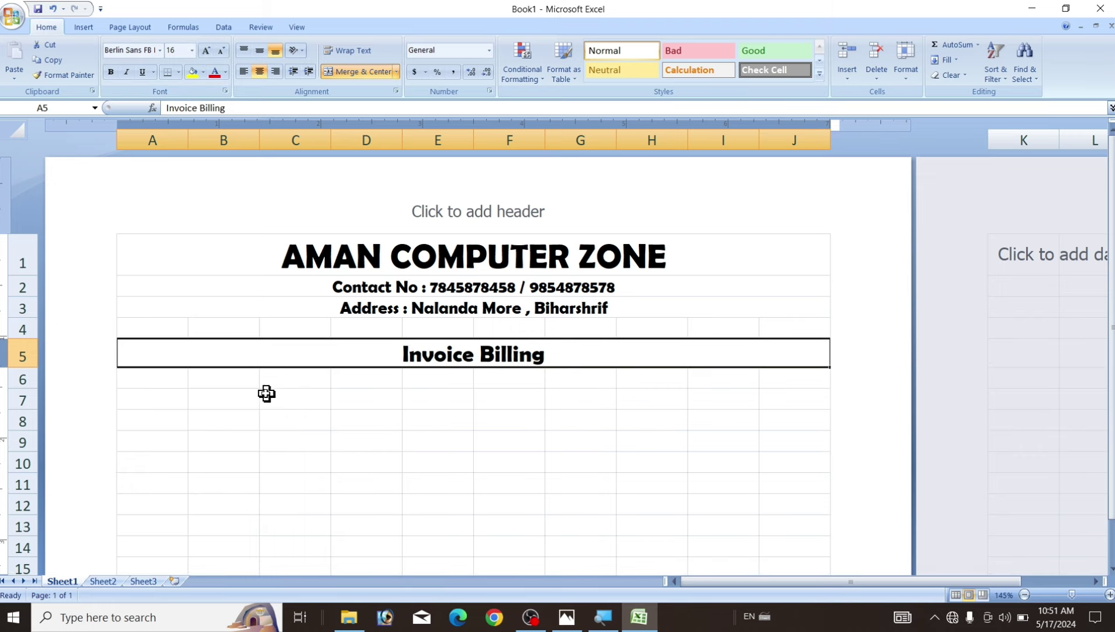
left_click(629, 434)
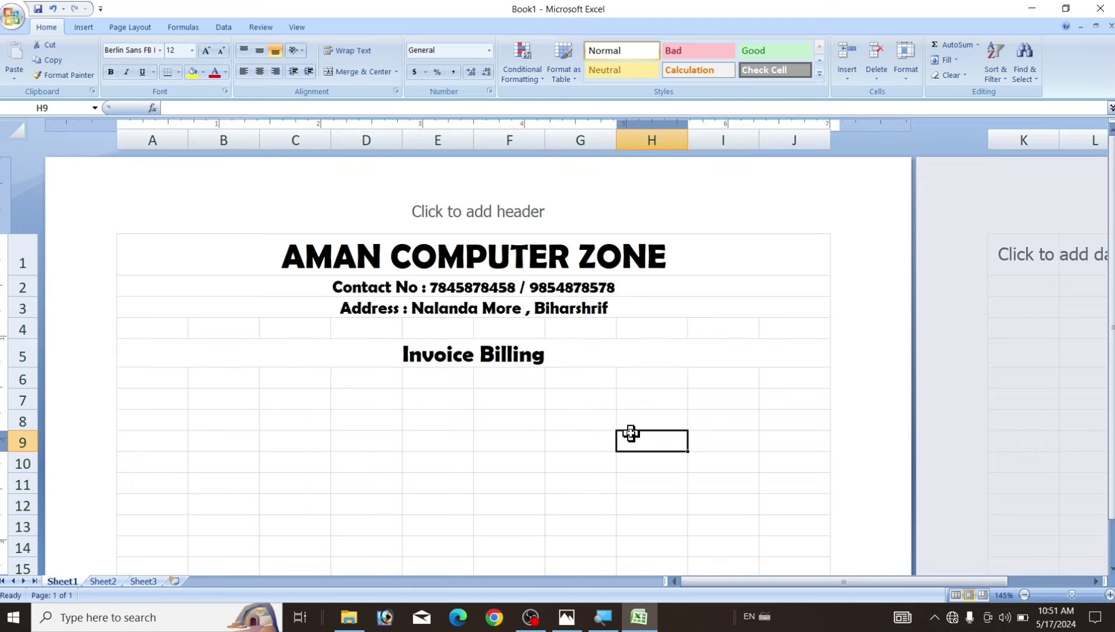
left_click(318, 267)
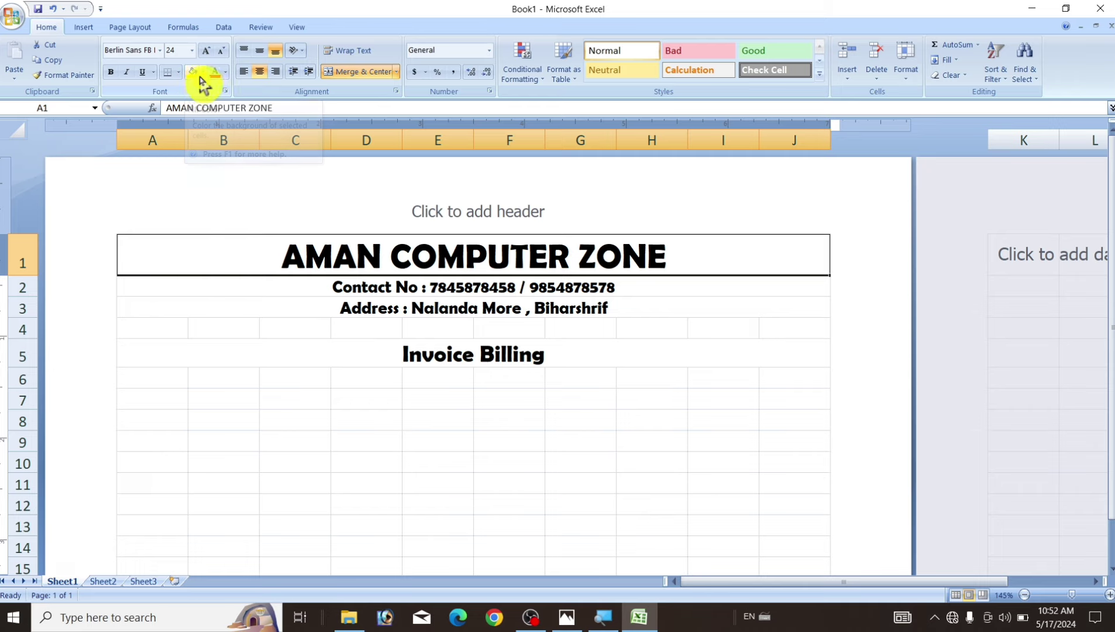
Give the AMAN COMPUTER ZONE title row a dark red fill with white text
left_click(204, 75)
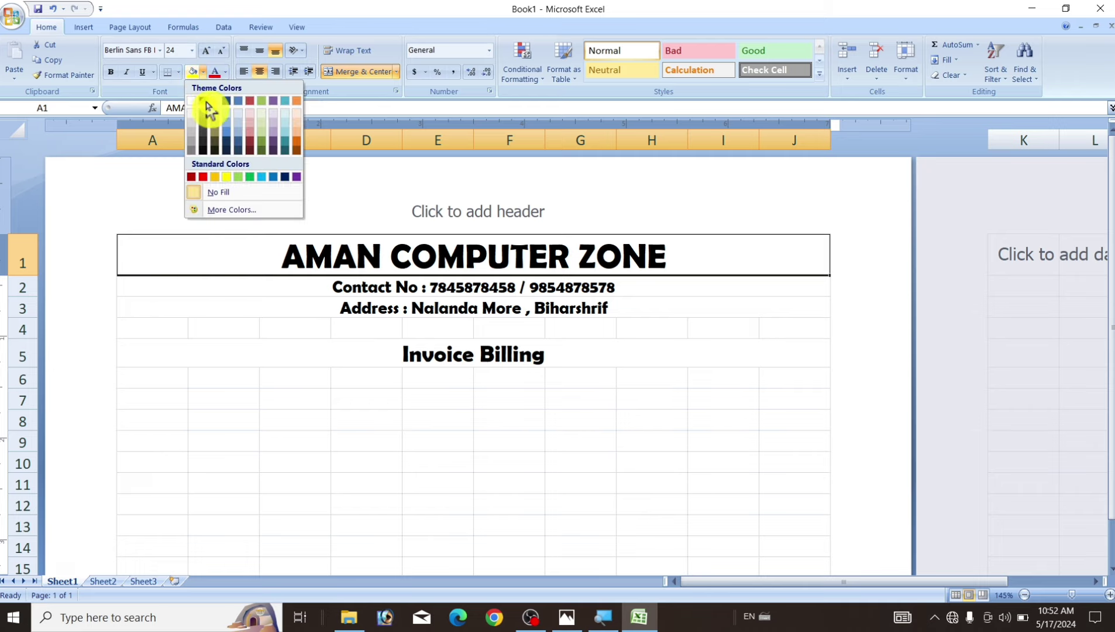
left_click(192, 177)
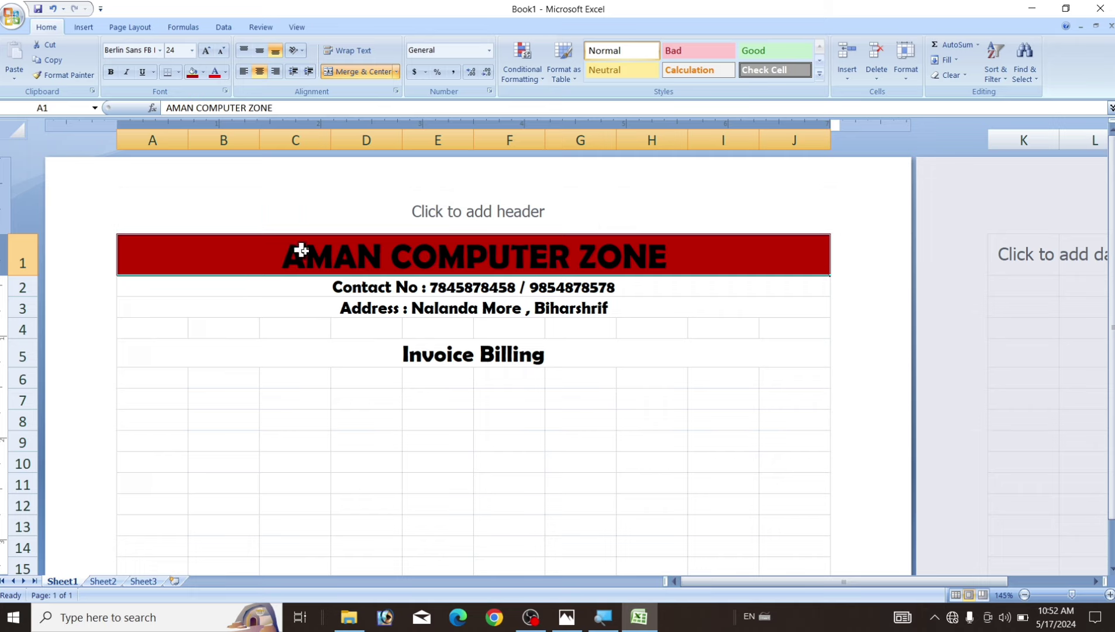
left_click(225, 72)
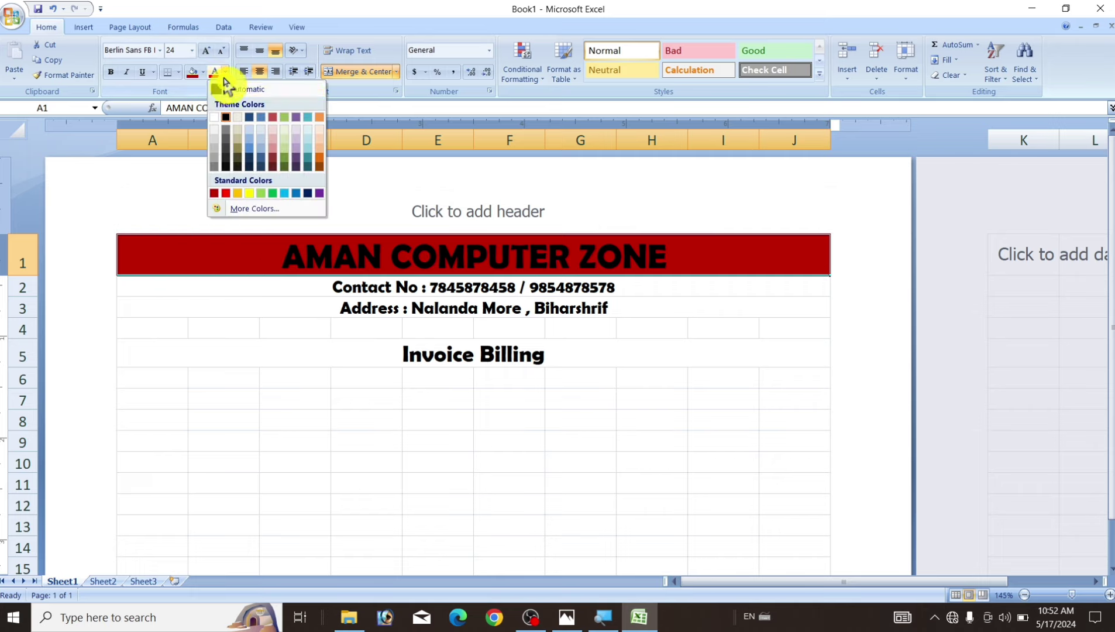
left_click(215, 119)
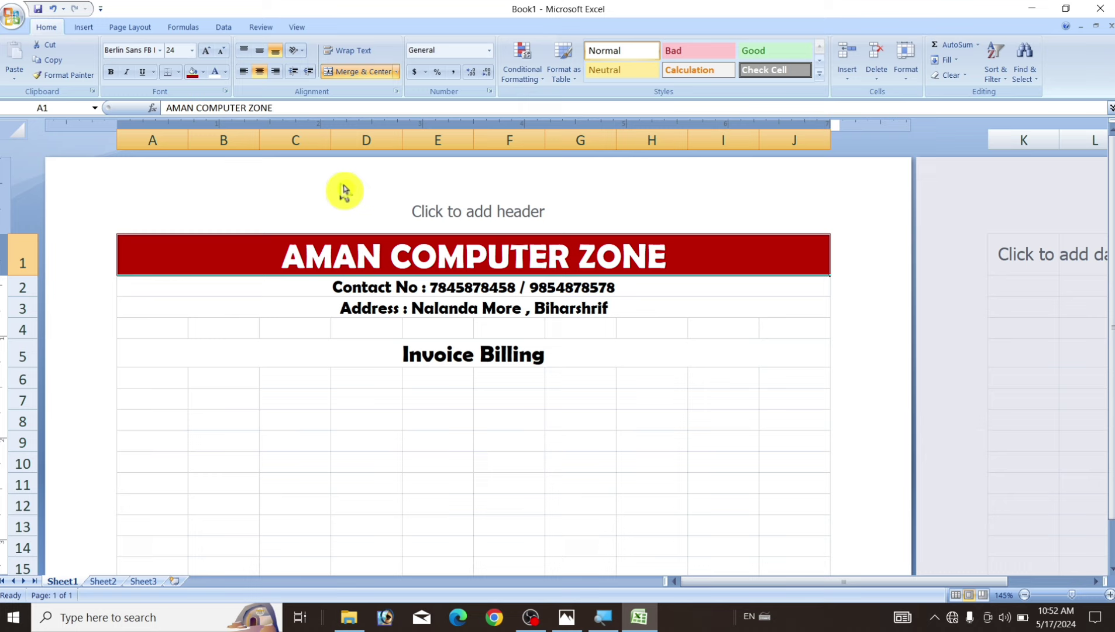
left_click(303, 310)
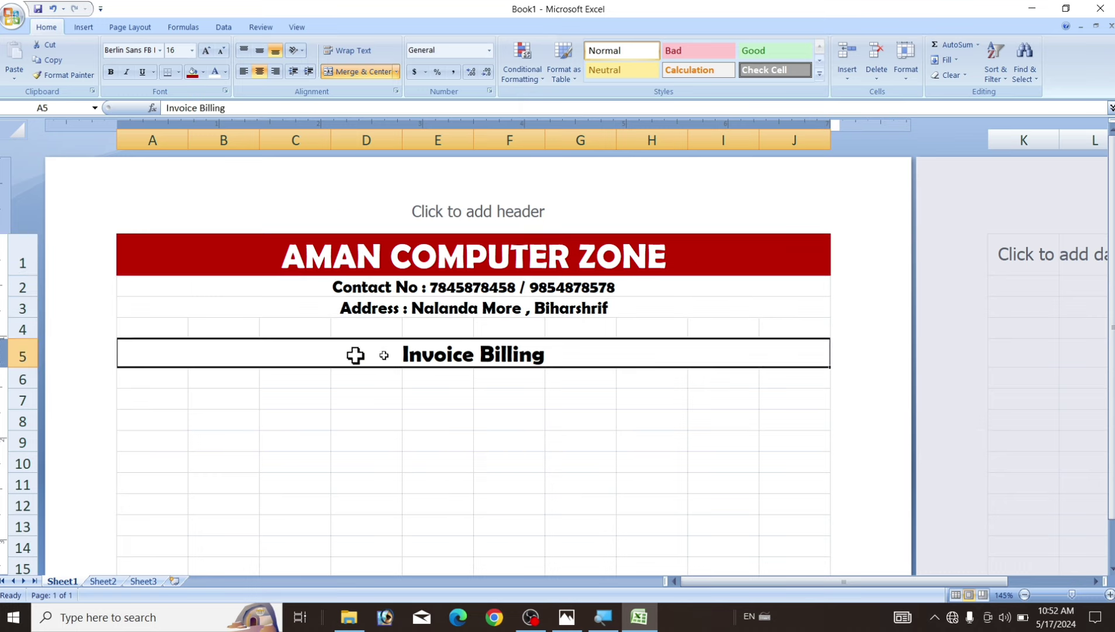
Apply the same dark red fill and white text to the Invoice Billing row
left_click(192, 75)
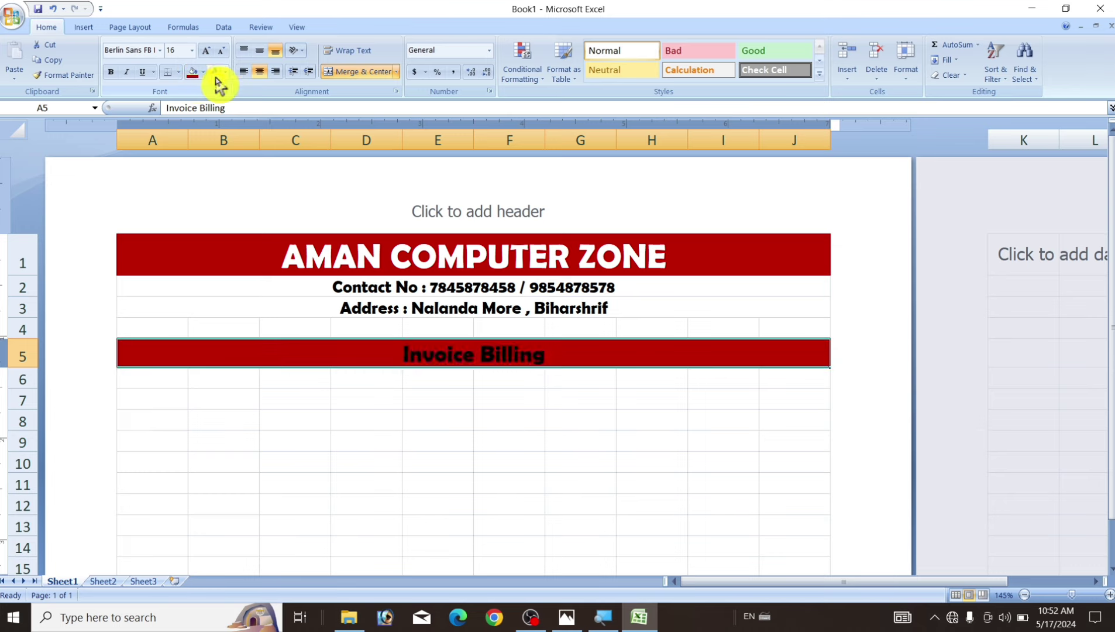
left_click(215, 73)
left_click(444, 422)
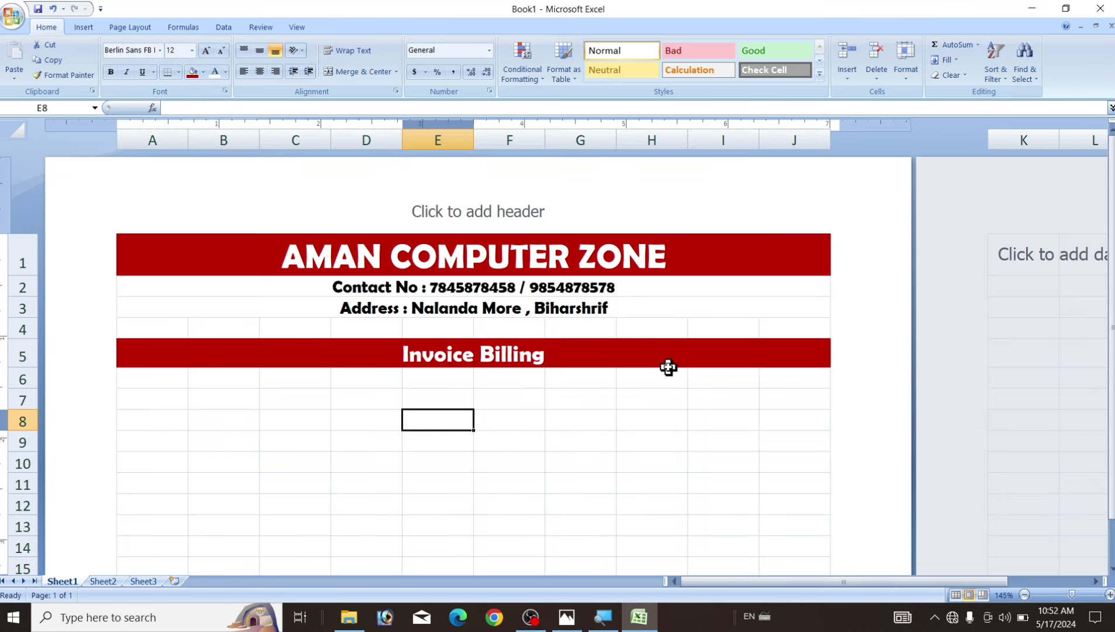
Add the labels 'Bill No :' in A7 and 'Date :' in G7
left_click(126, 382)
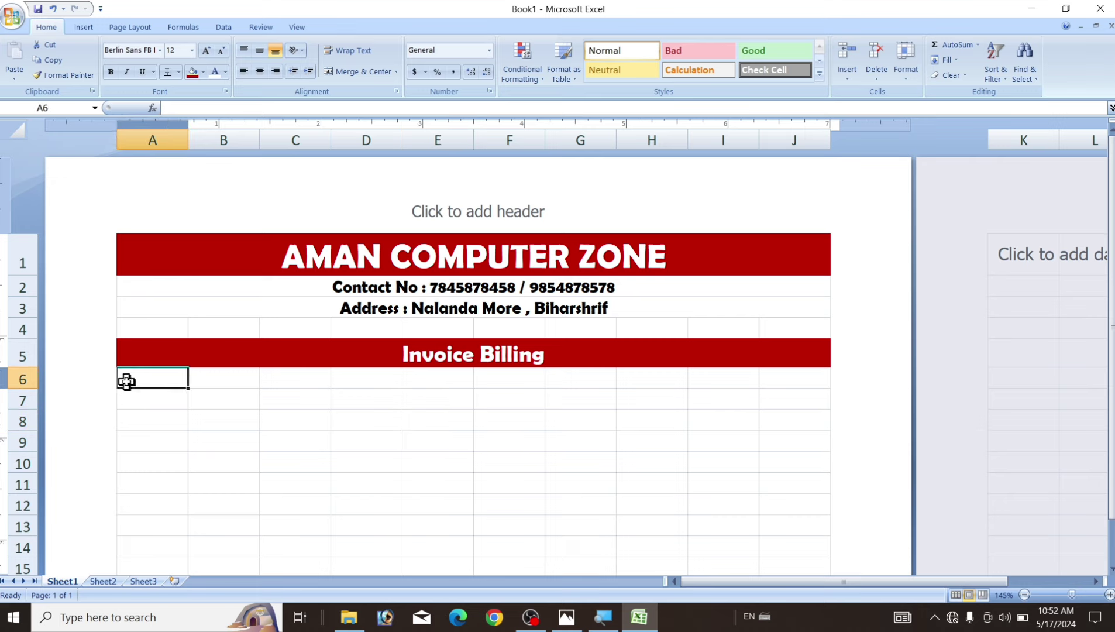
left_click(157, 400)
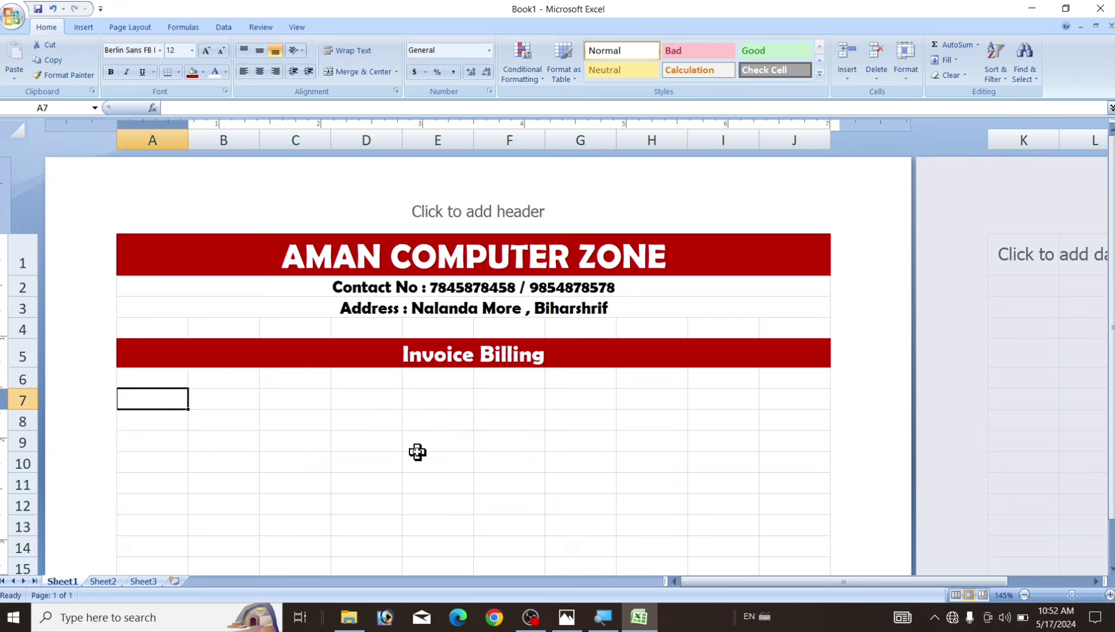
type("B")
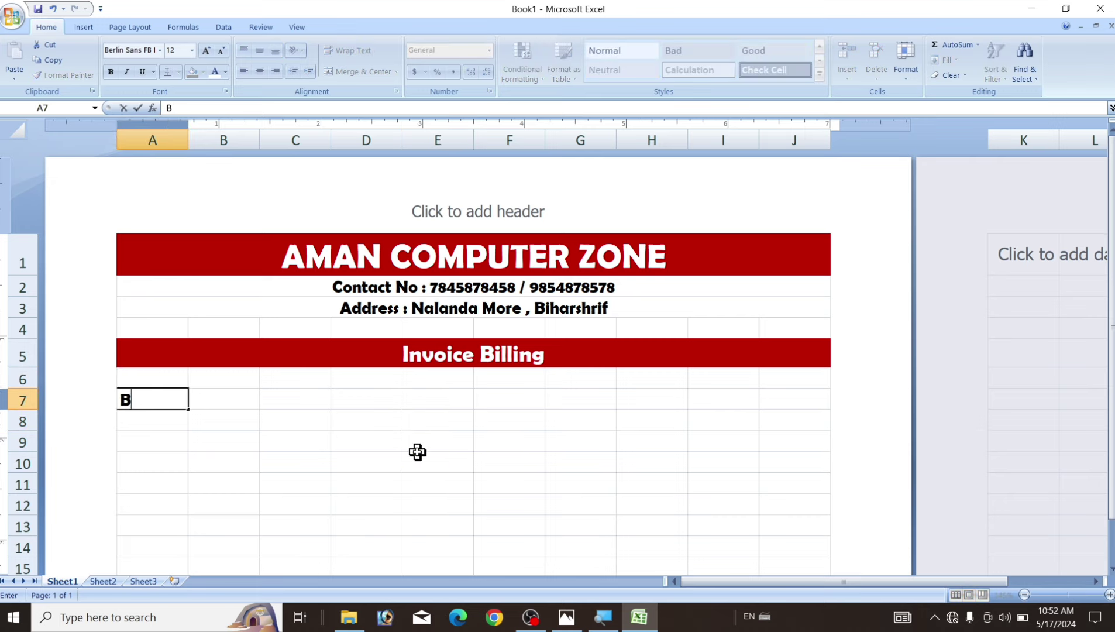
type("o")
type(" :")
left_click(573, 398)
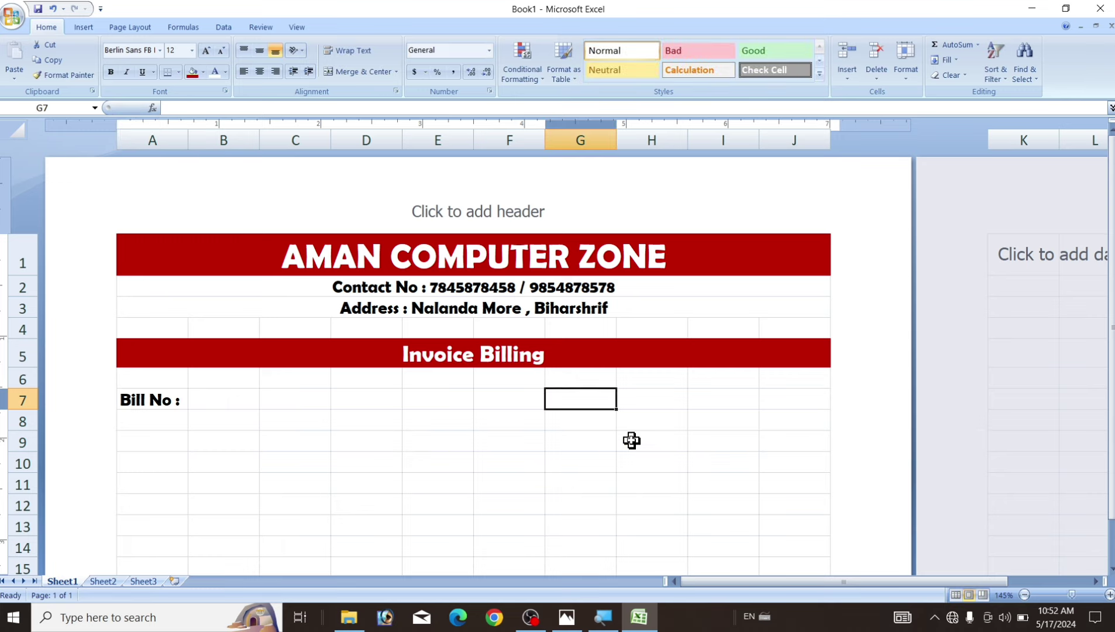
type("Date :")
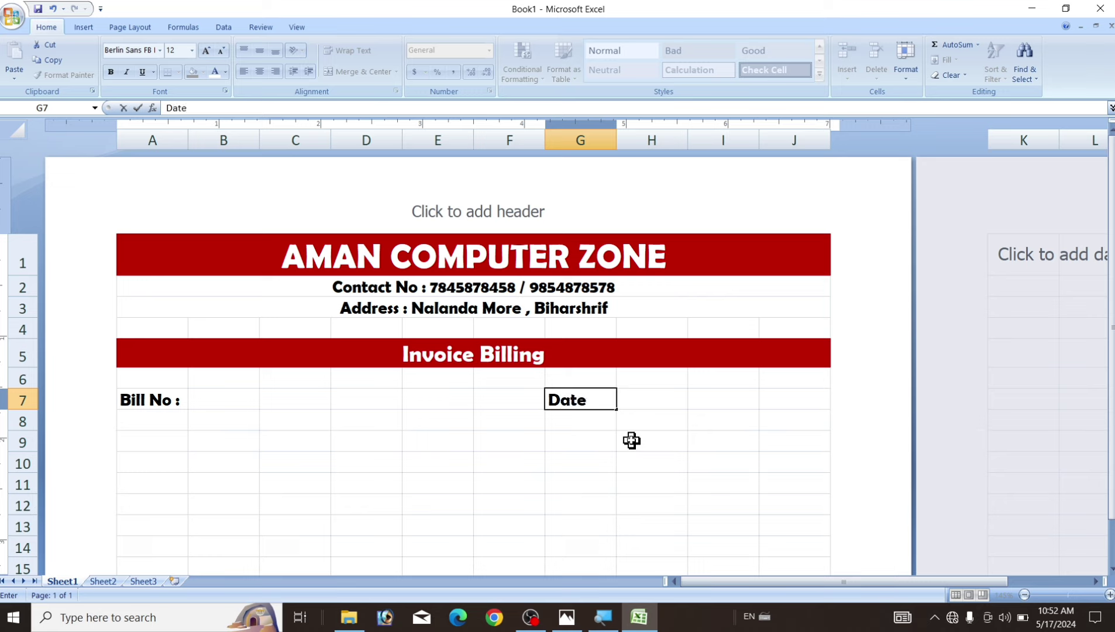
left_click(146, 419)
Add the labels 'Name :' in A9 and 'Mobile No :' in G9
left_click(175, 446)
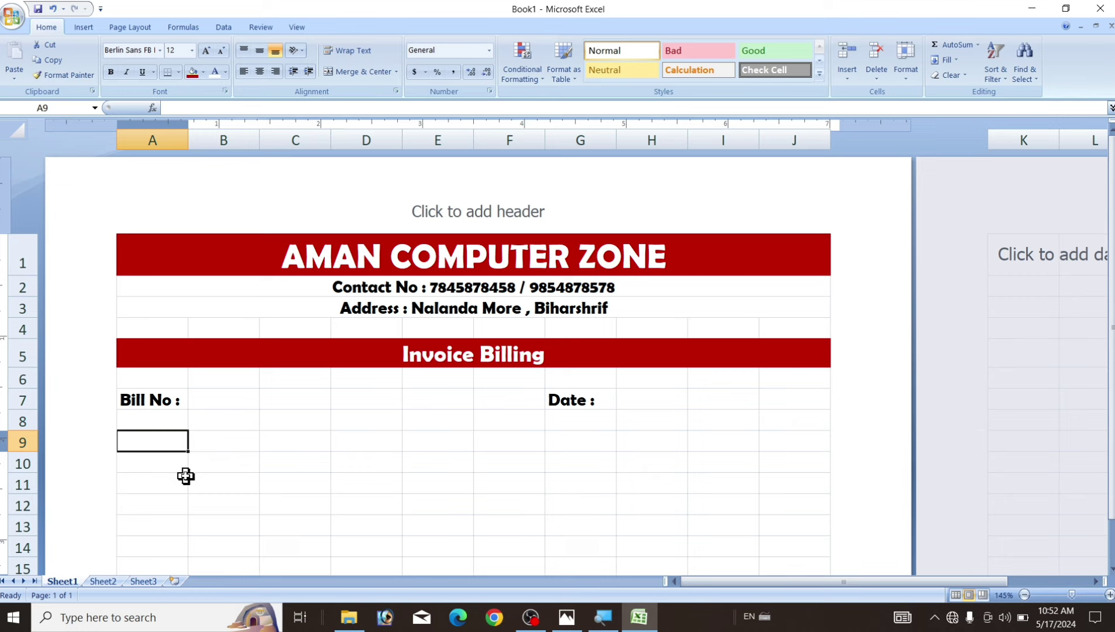
type("Name :")
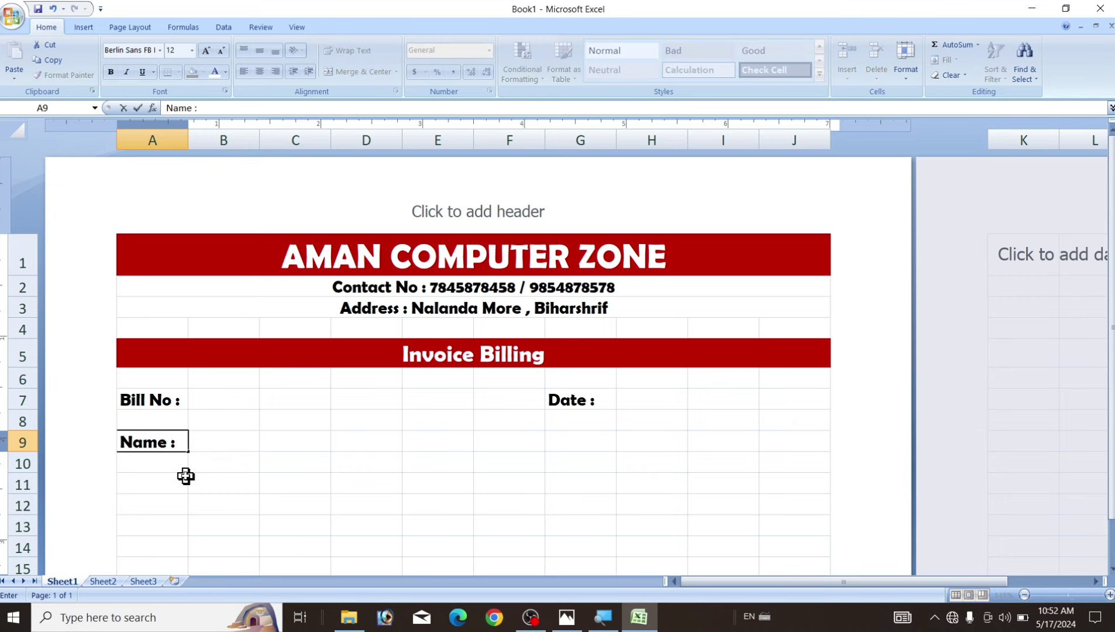
left_click(576, 441)
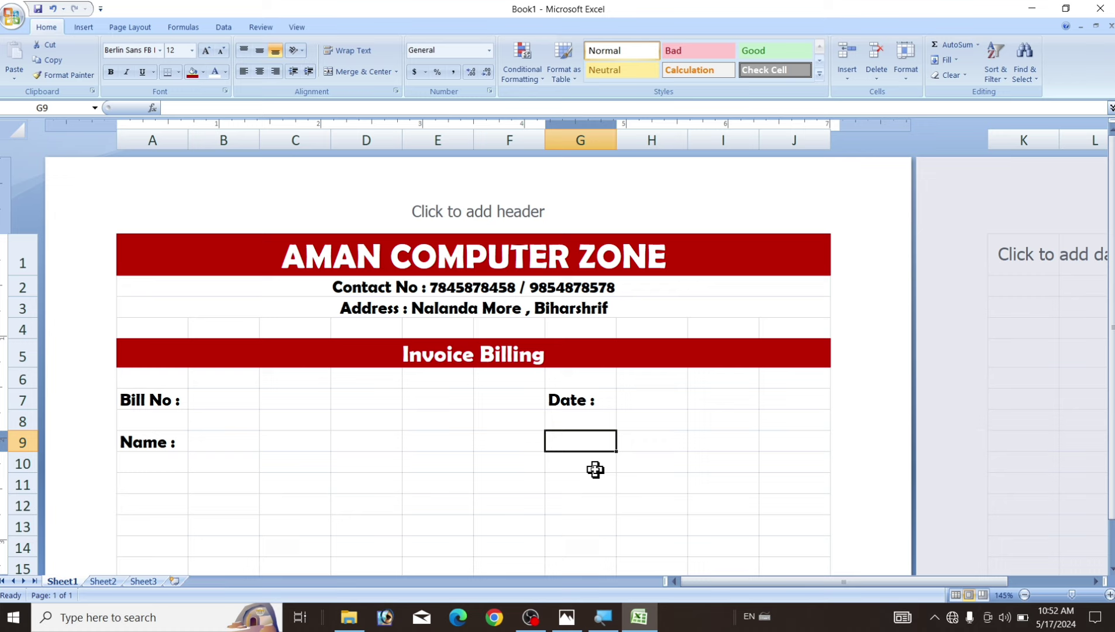
type("Mobile No :")
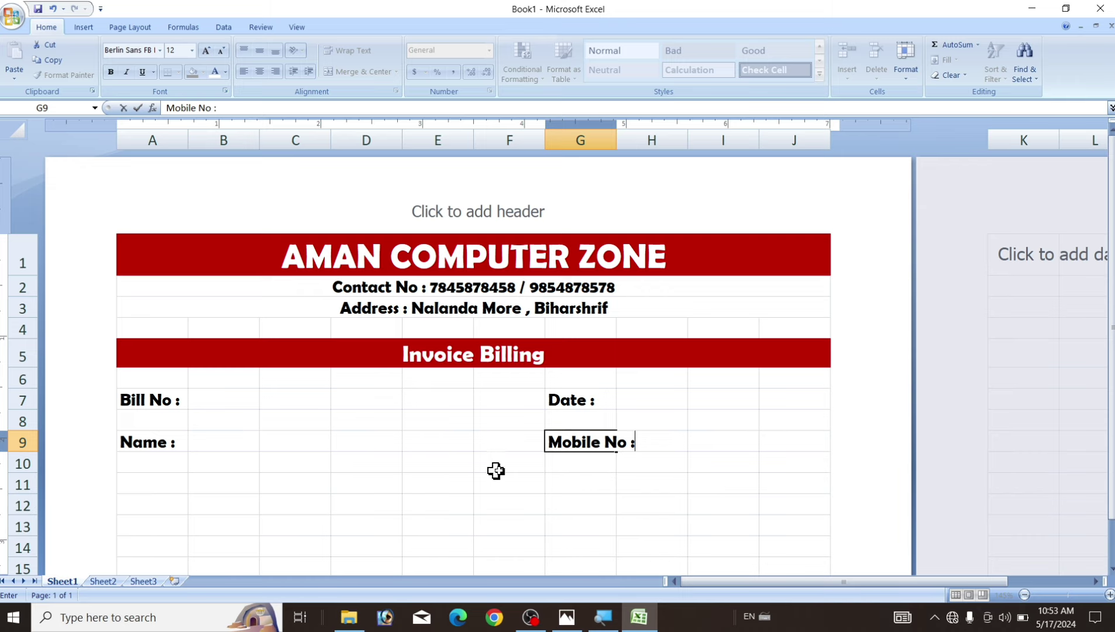
Enter the 'Sl. No' heading in cell A11
scroll(569, 476, "down", 2)
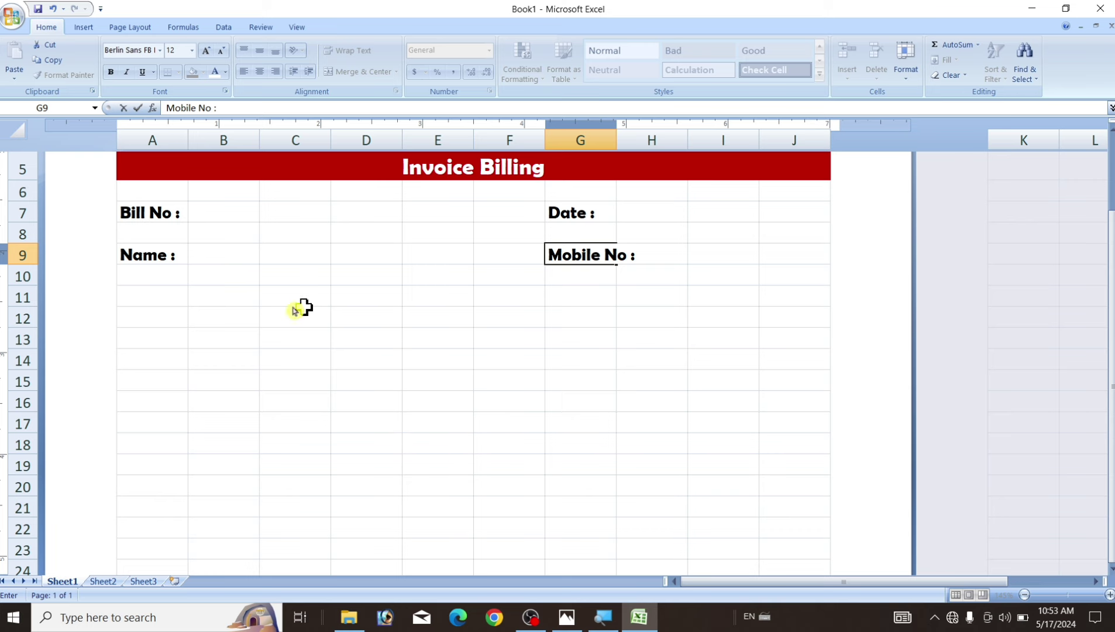
left_click(155, 297)
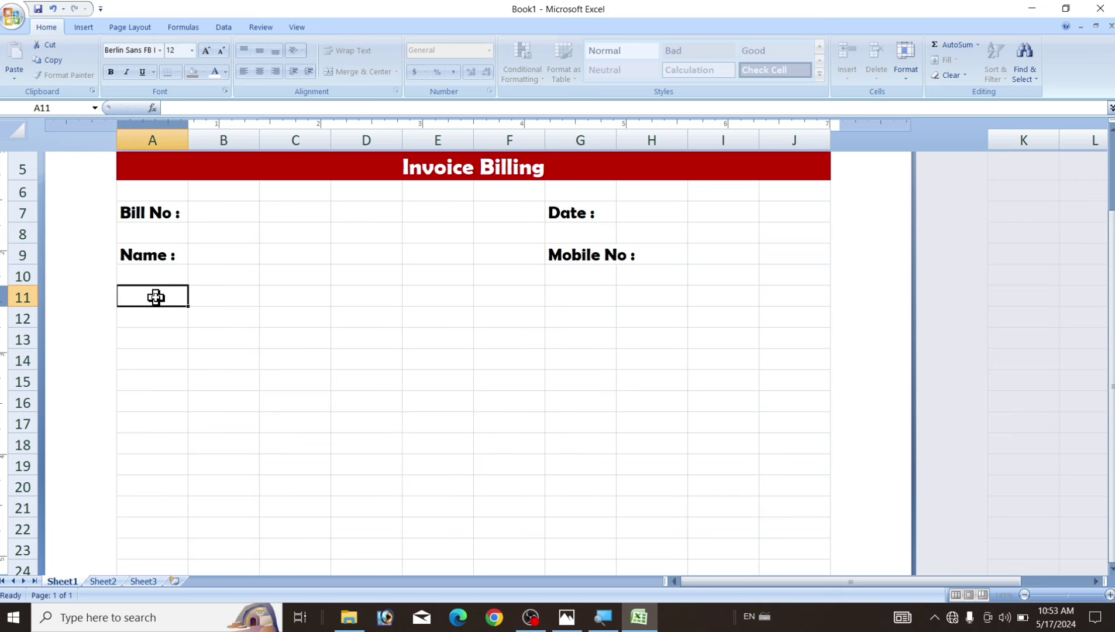
left_click(156, 302)
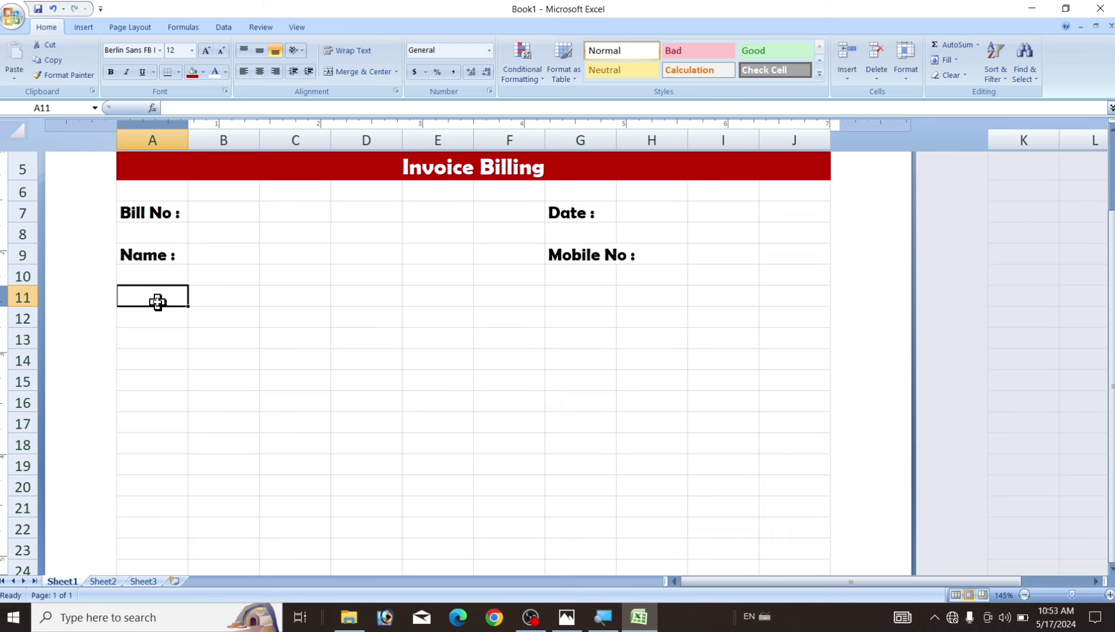
type("Sl. No")
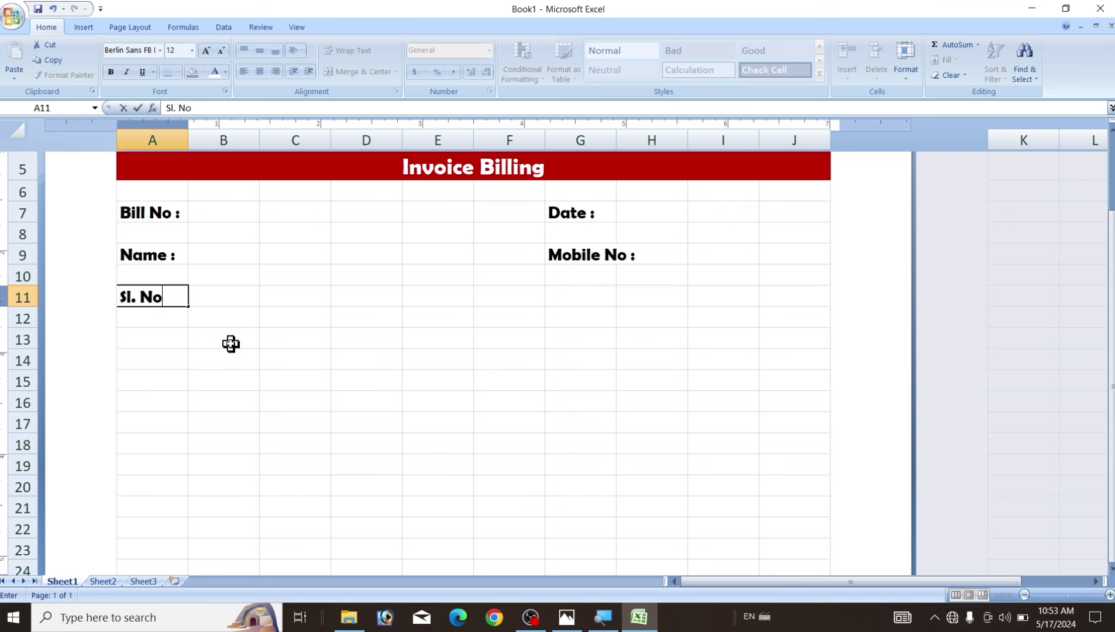
left_click(241, 298)
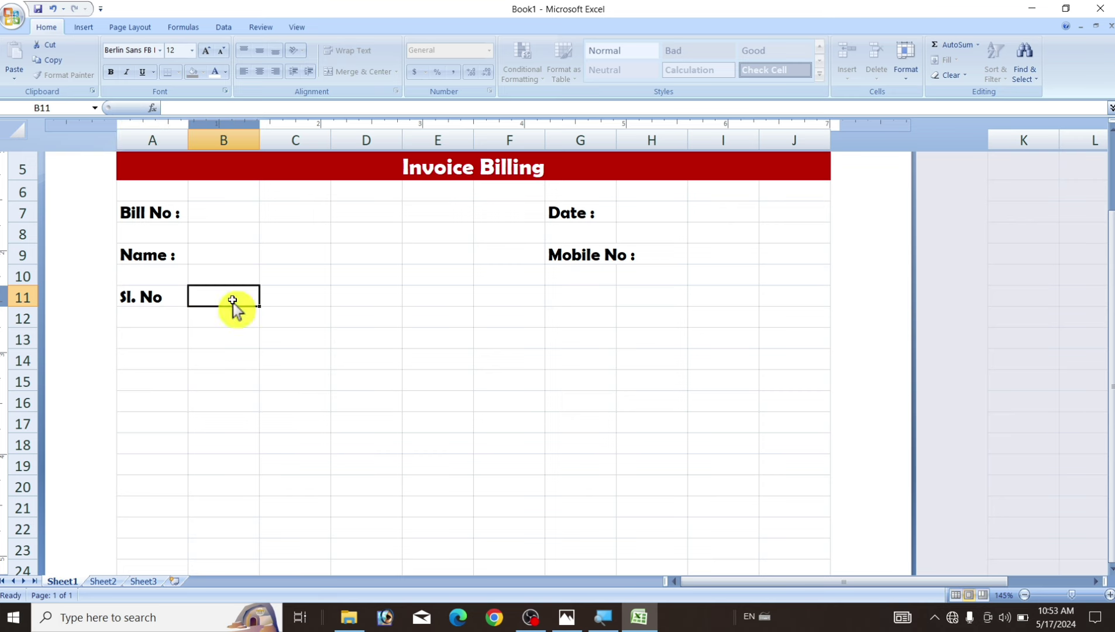
Merge the row-11 heading cells B11:D11, E11:F11, G11:H11 and I11:J11
left_click(301, 296)
left_click(373, 296)
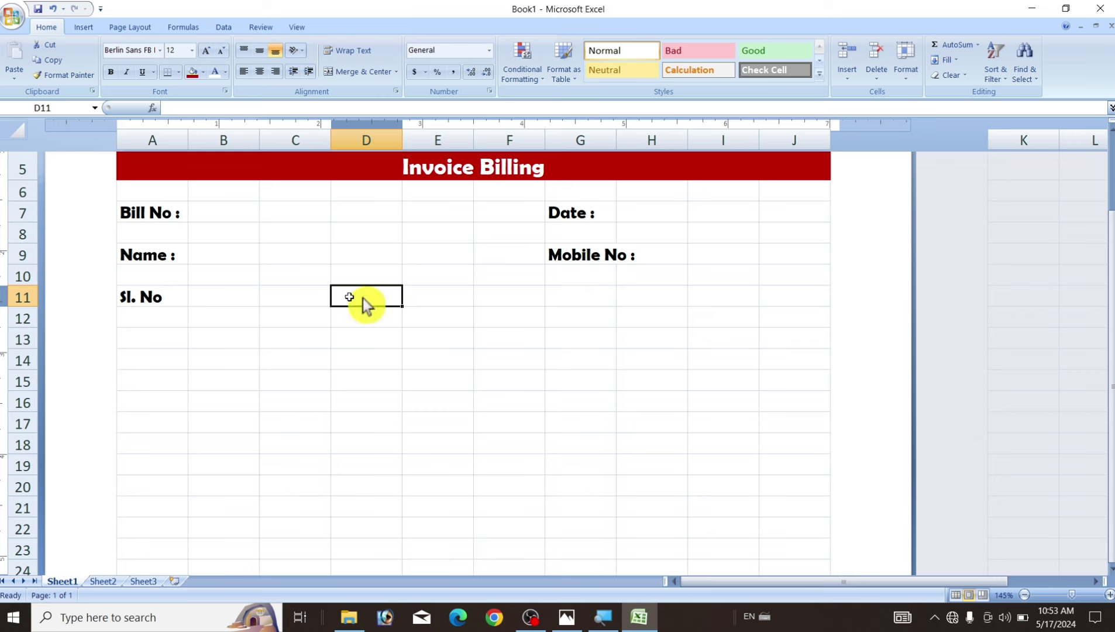
left_click_drag(208, 292, 372, 301)
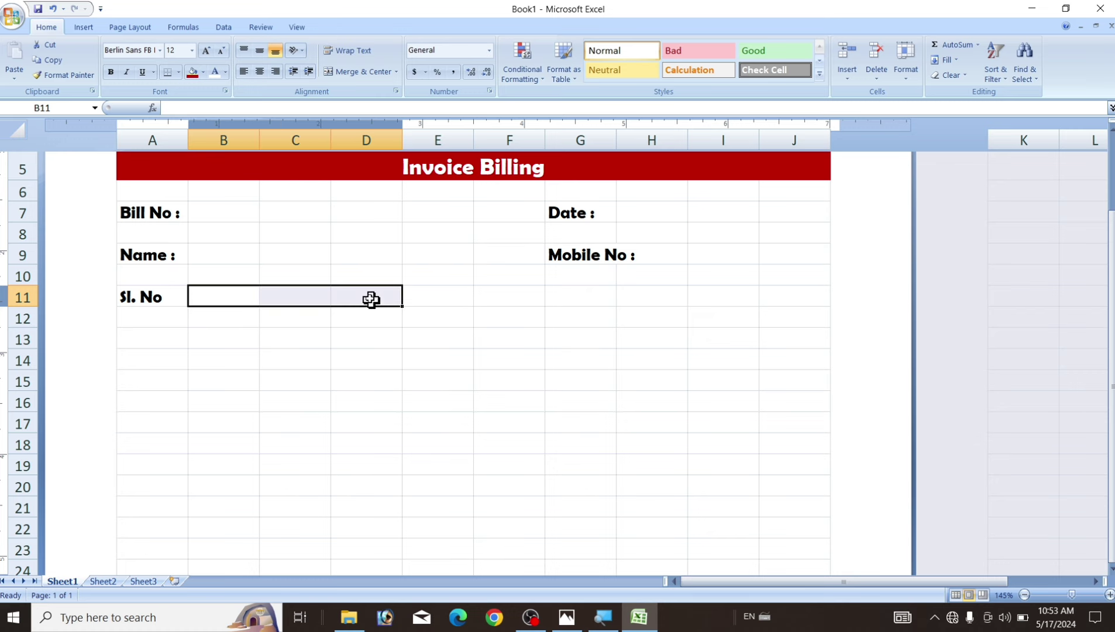
left_click(362, 72)
left_click(349, 381)
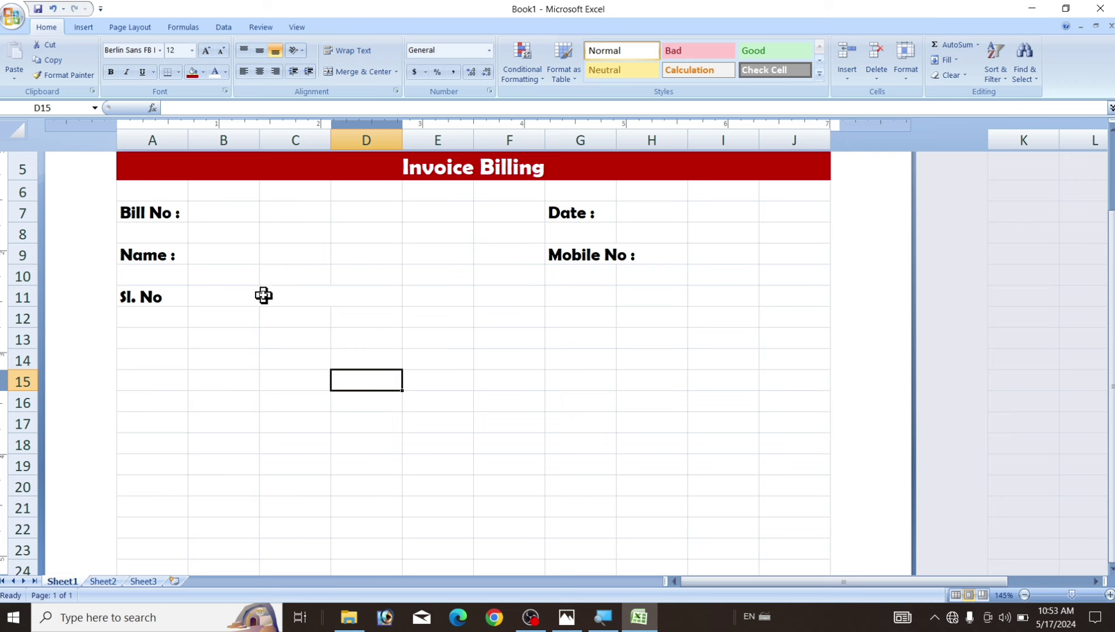
left_click(263, 296)
left_click_drag(443, 296, 502, 297)
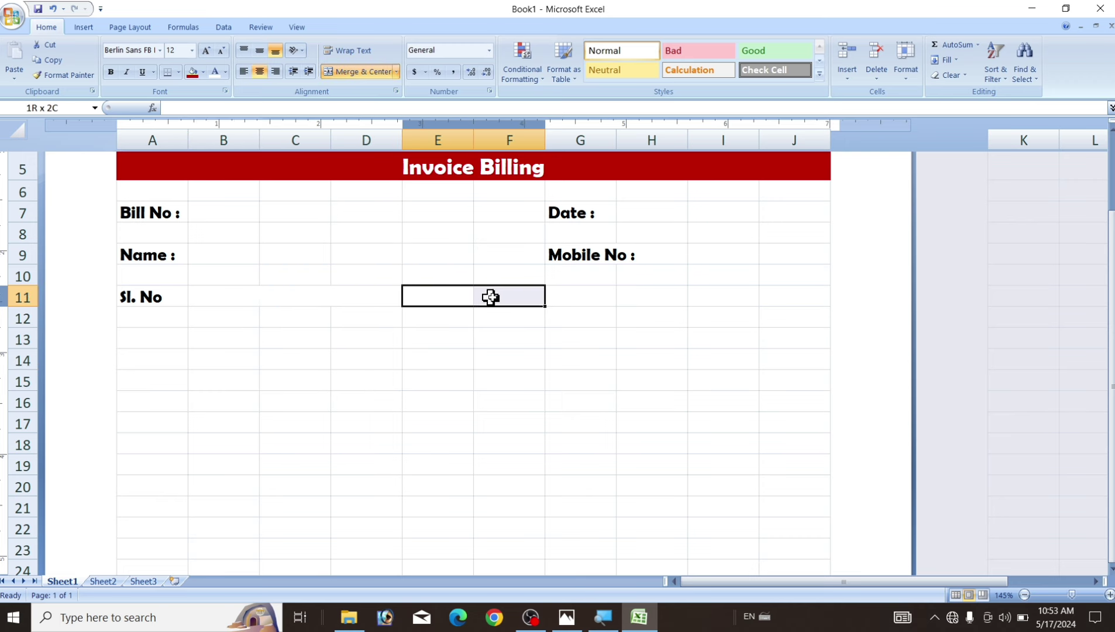
left_click(360, 71)
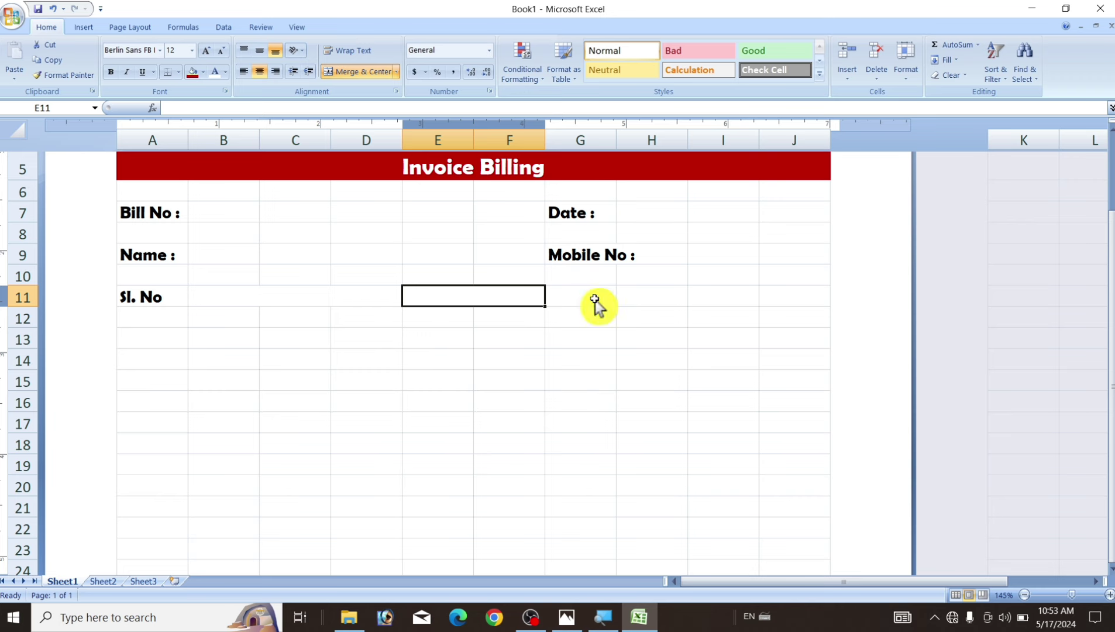
left_click_drag(582, 296, 656, 297)
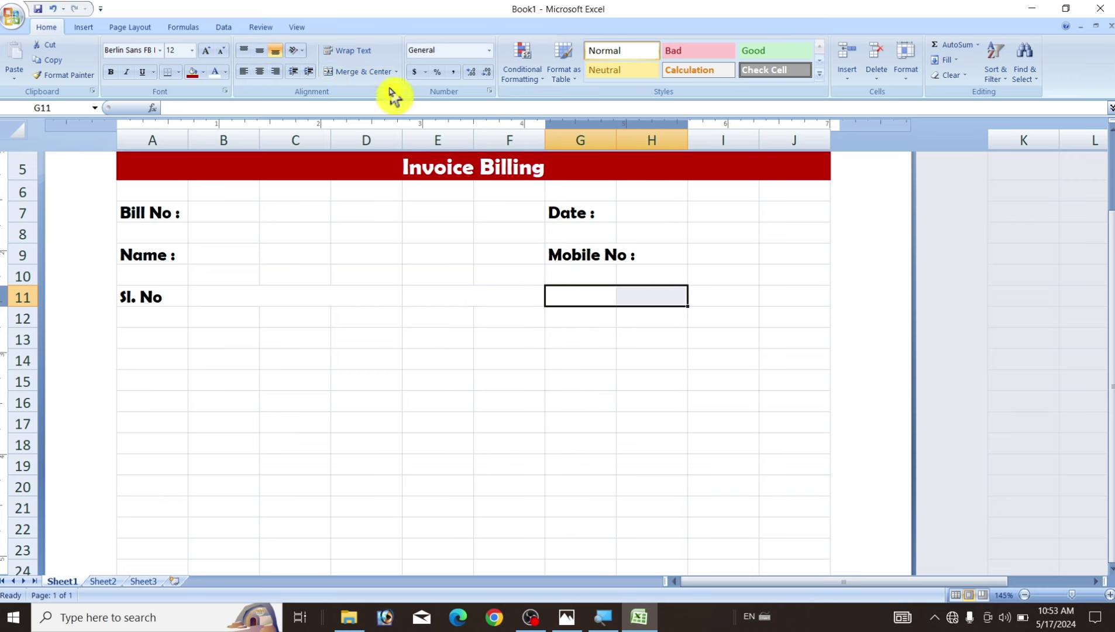
left_click(374, 72)
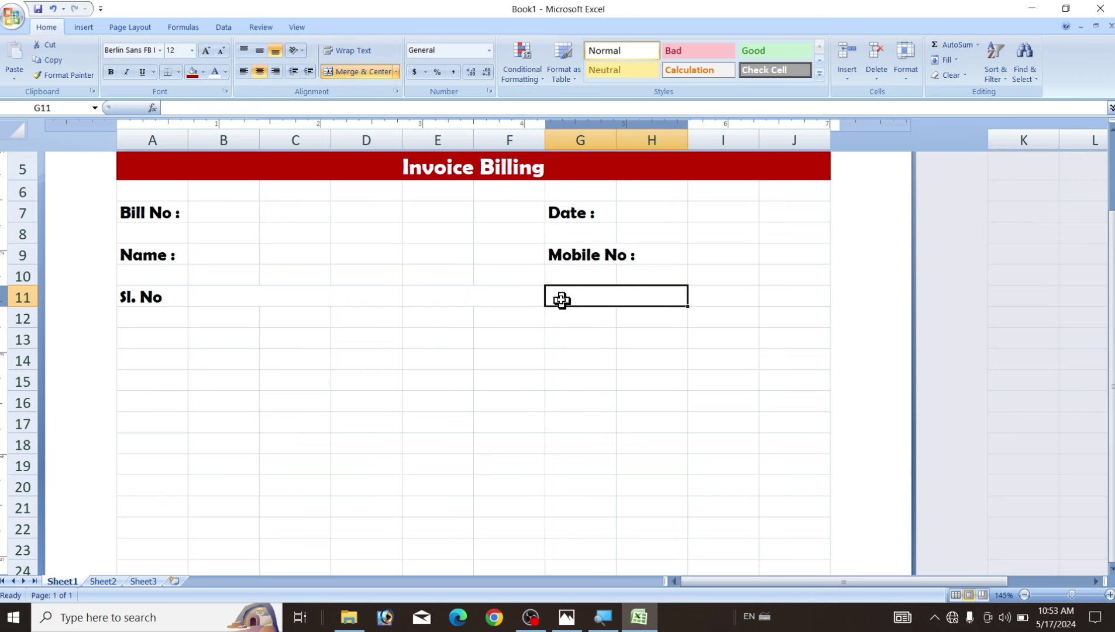
left_click_drag(708, 296, 798, 296)
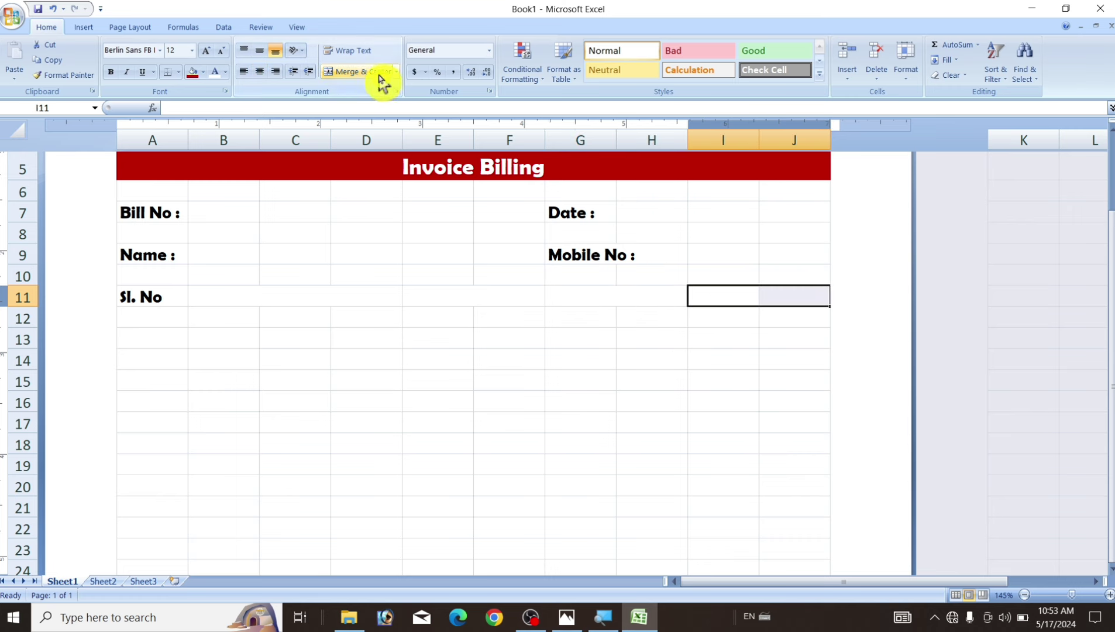
left_click(360, 71)
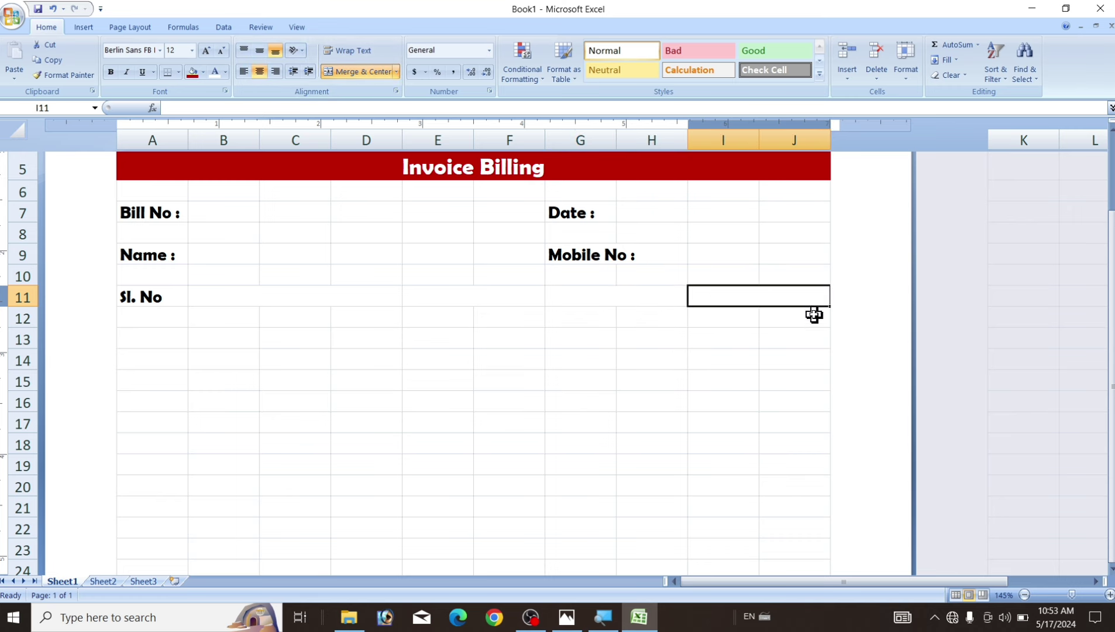
Type the headings Product Name, Per Rate, Quantity and Amount into the merged row-11 cells
left_click(245, 299)
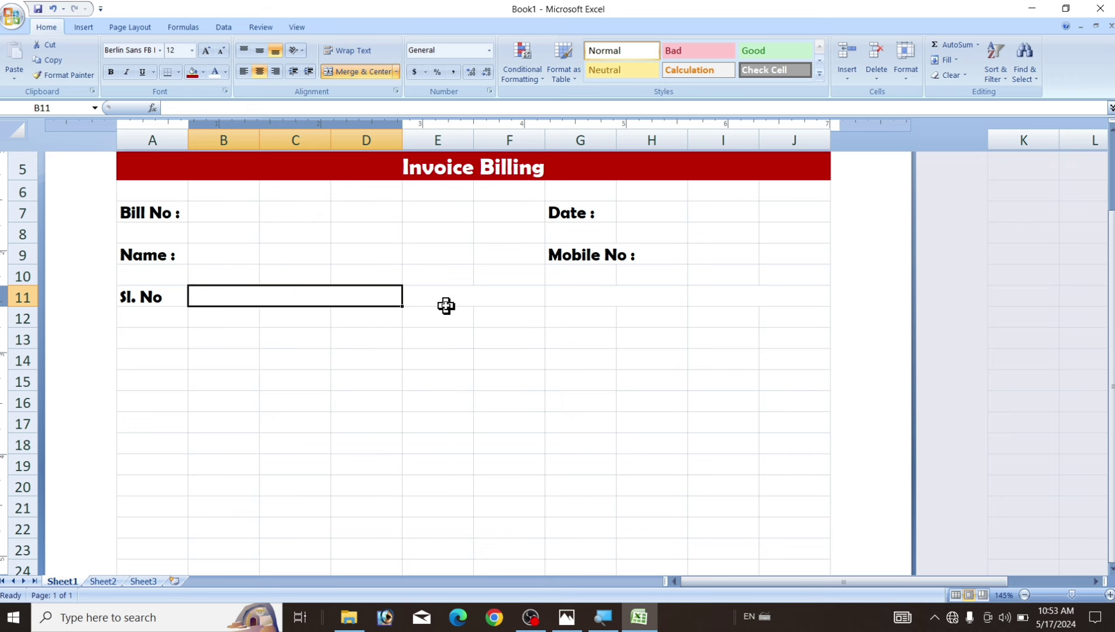
left_click(491, 301)
left_click(585, 301)
left_click(717, 298)
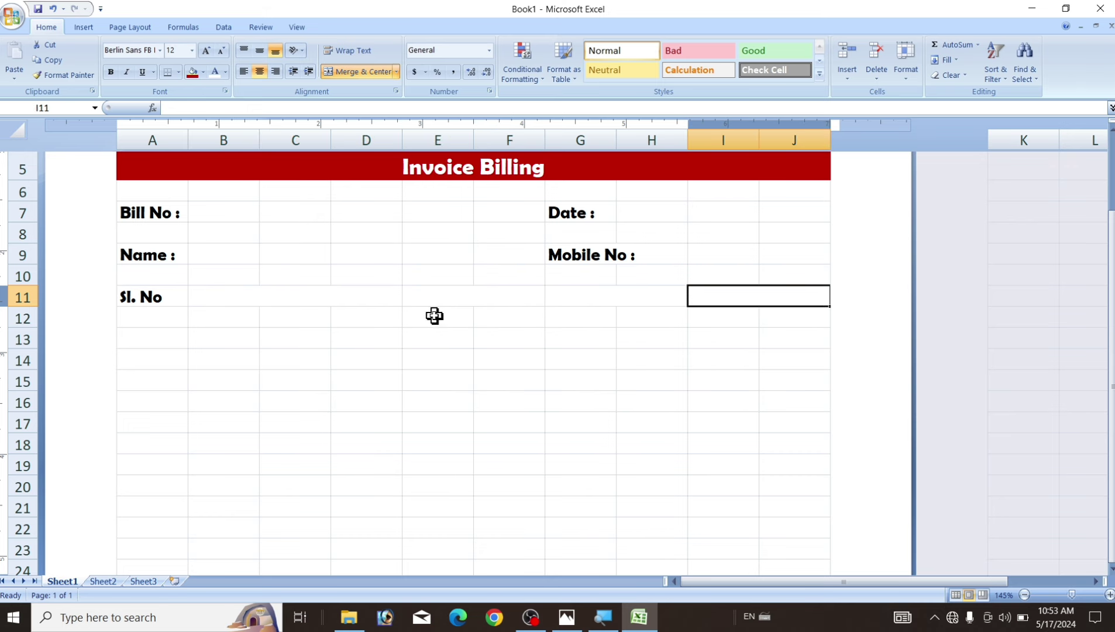
left_click(273, 295)
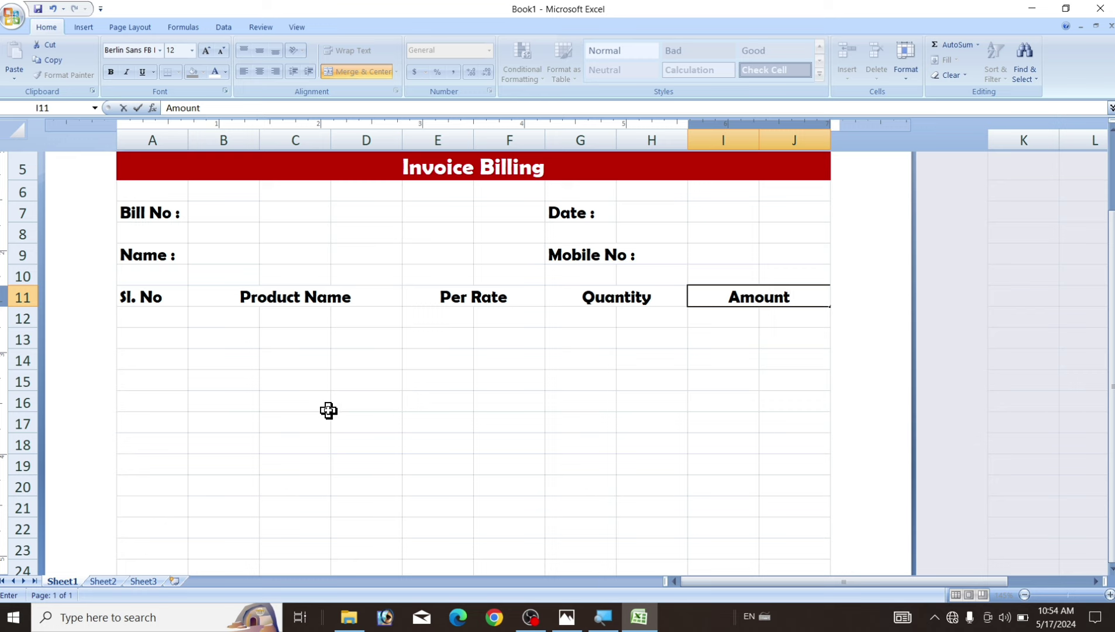
left_click(153, 297)
left_click(285, 296)
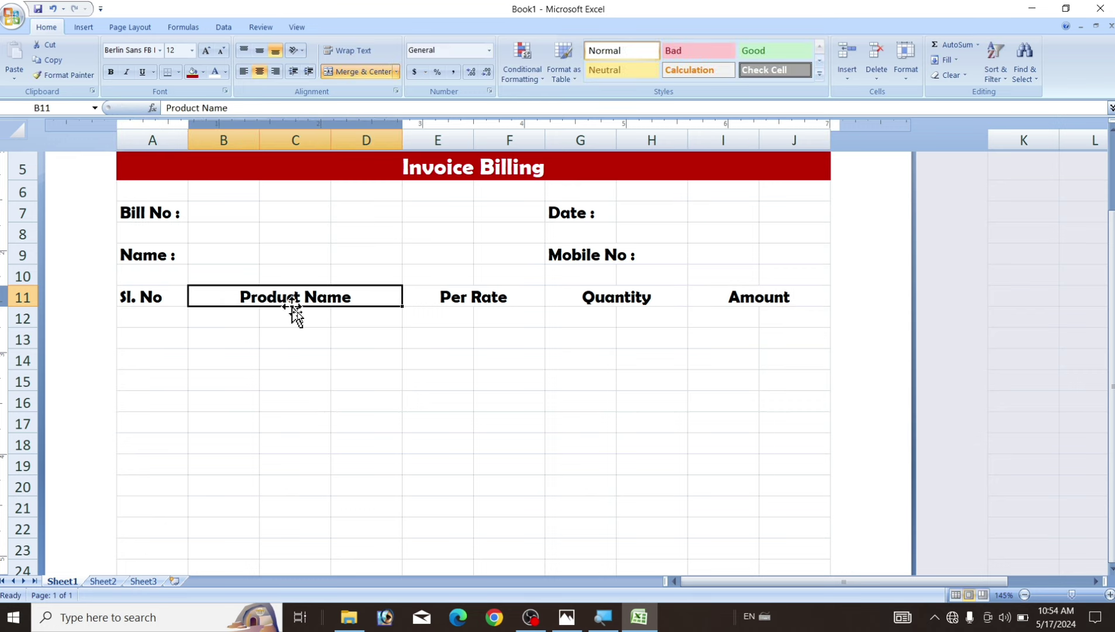
left_click(456, 297)
left_click(625, 298)
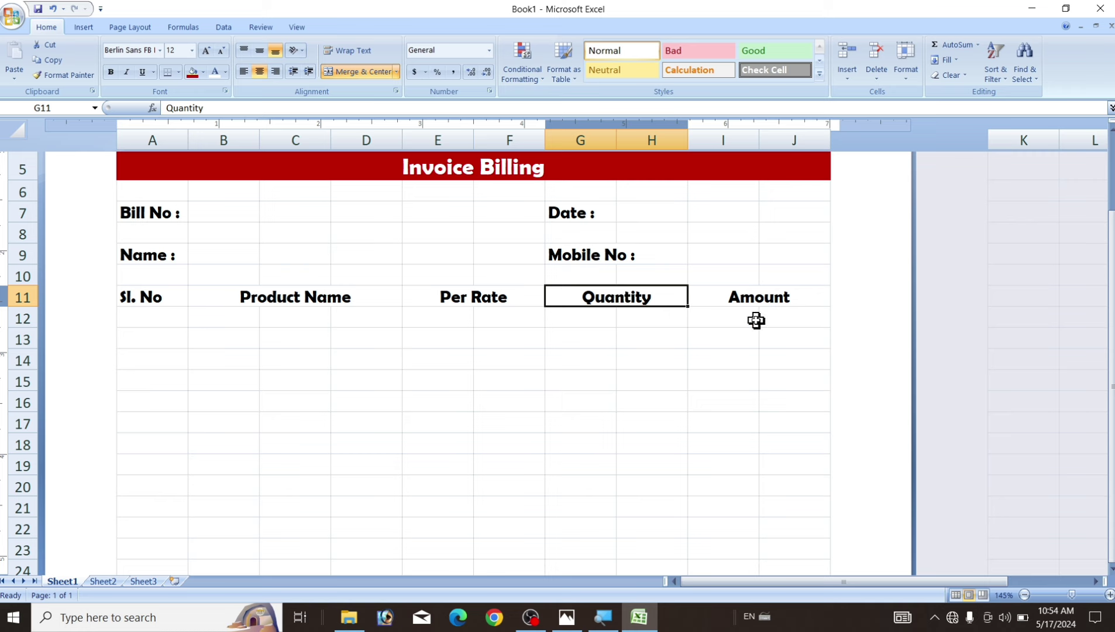
left_click(757, 300)
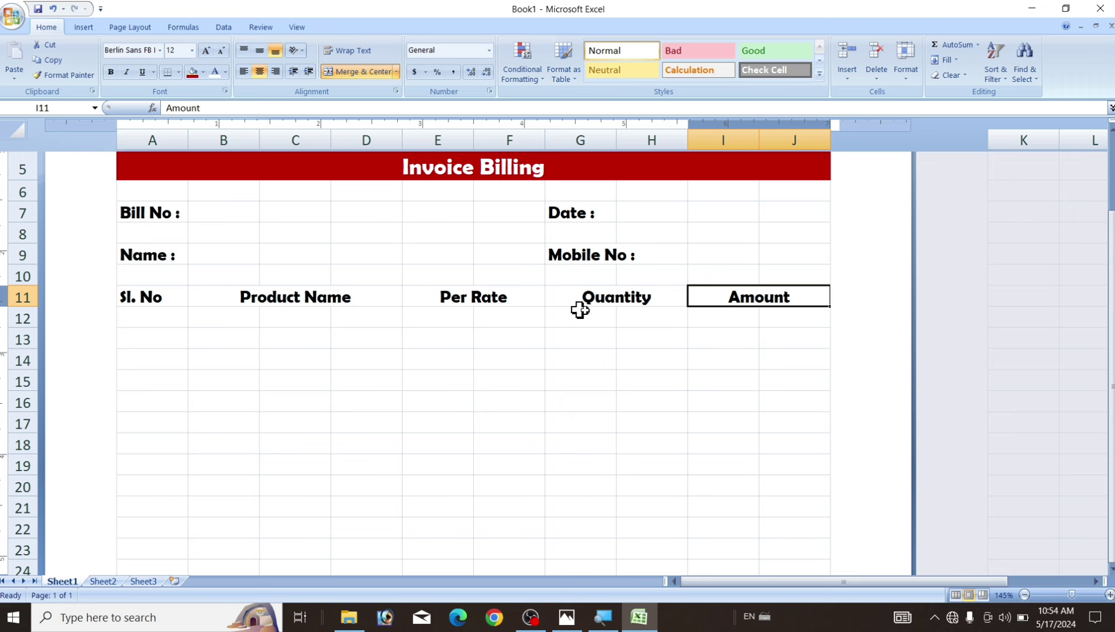
left_click(861, 350)
left_click(151, 322)
type("1")
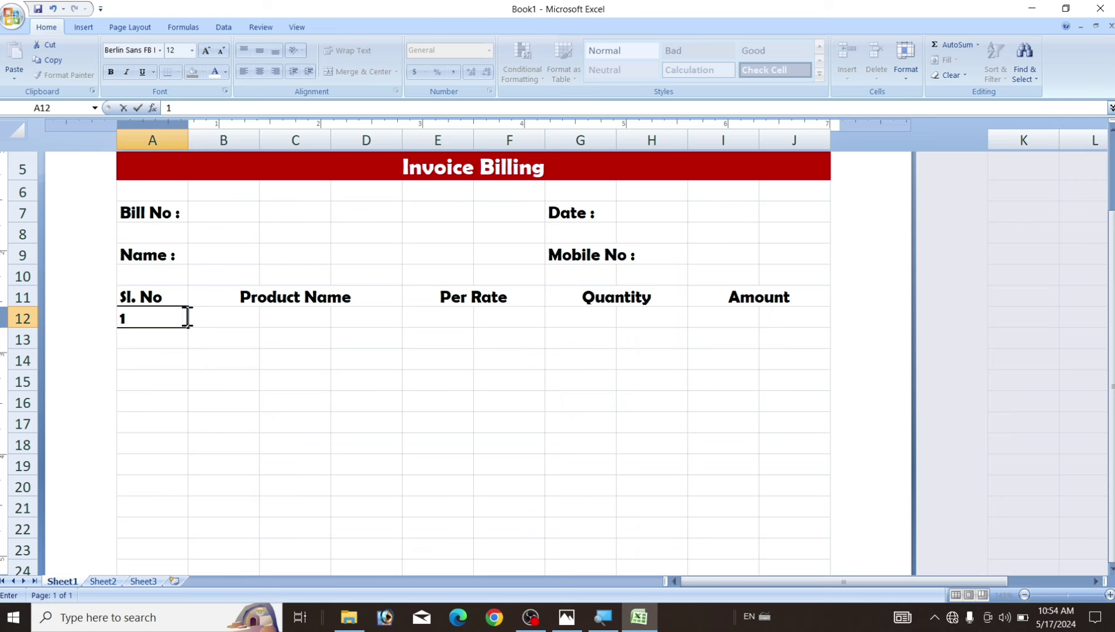
Fill serial numbers 1 to 10 down A12:A21 from the 1, 2 pattern
key("Return")
type("2")
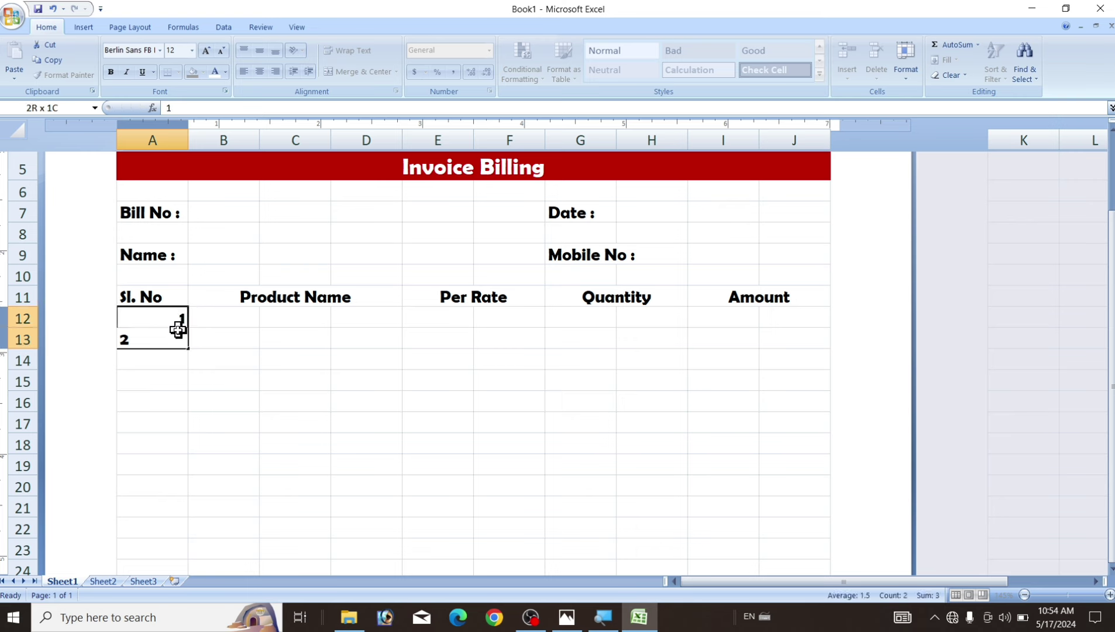
left_click_drag(179, 316, 189, 515)
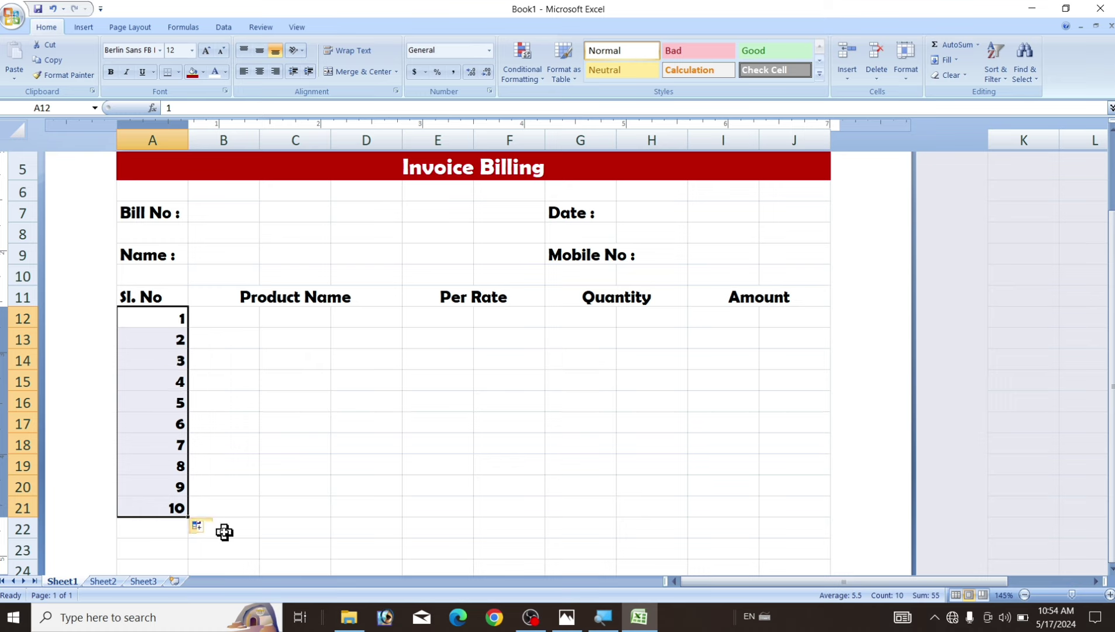
left_click(221, 319)
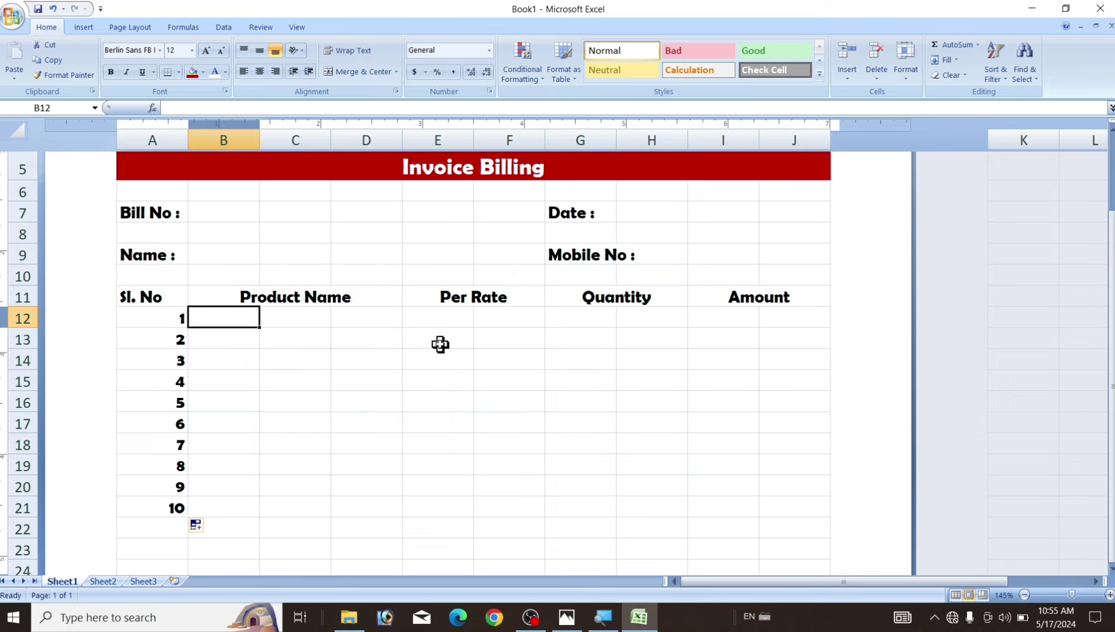
mouse_move(211, 321)
left_mouse_down()
mouse_move(320, 320)
mouse_move(373, 358)
mouse_move(378, 501)
left_mouse_up()
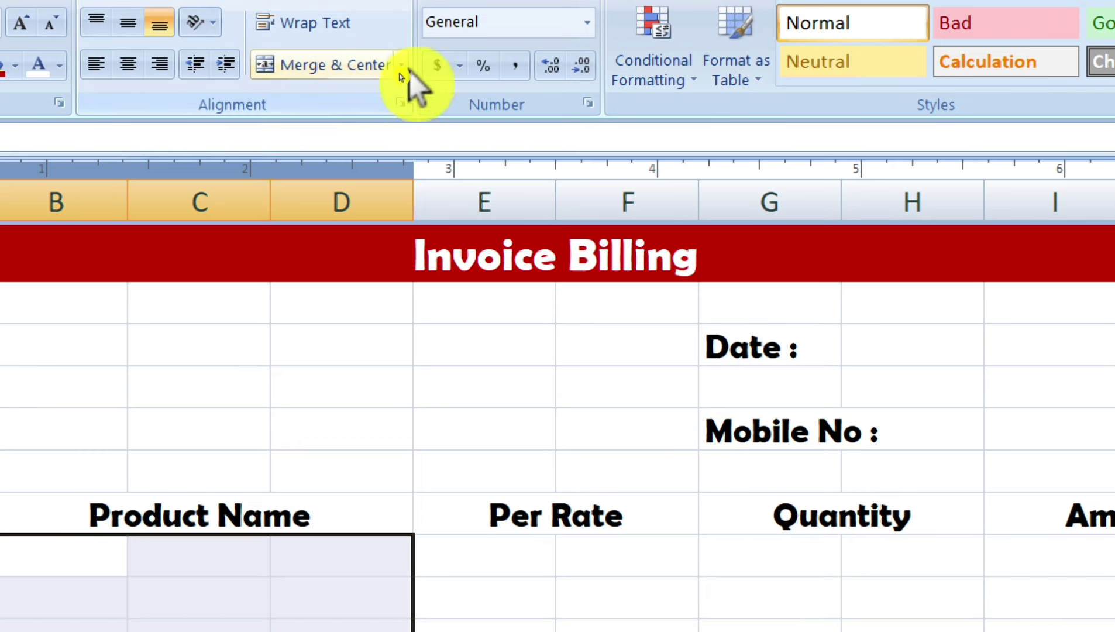
left_click(400, 67)
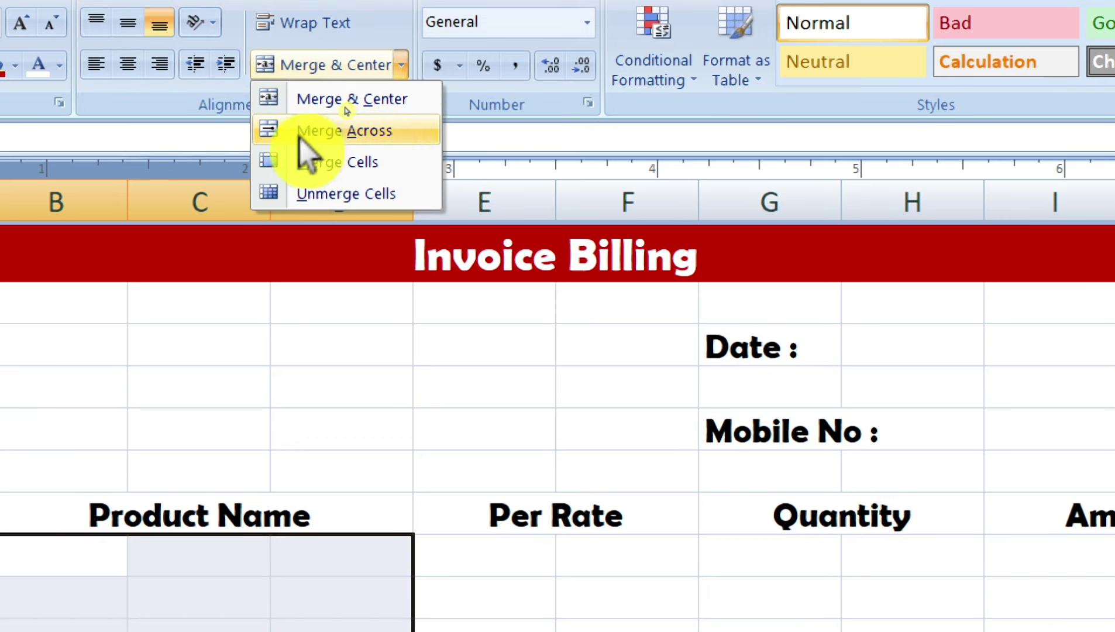
left_click(357, 130)
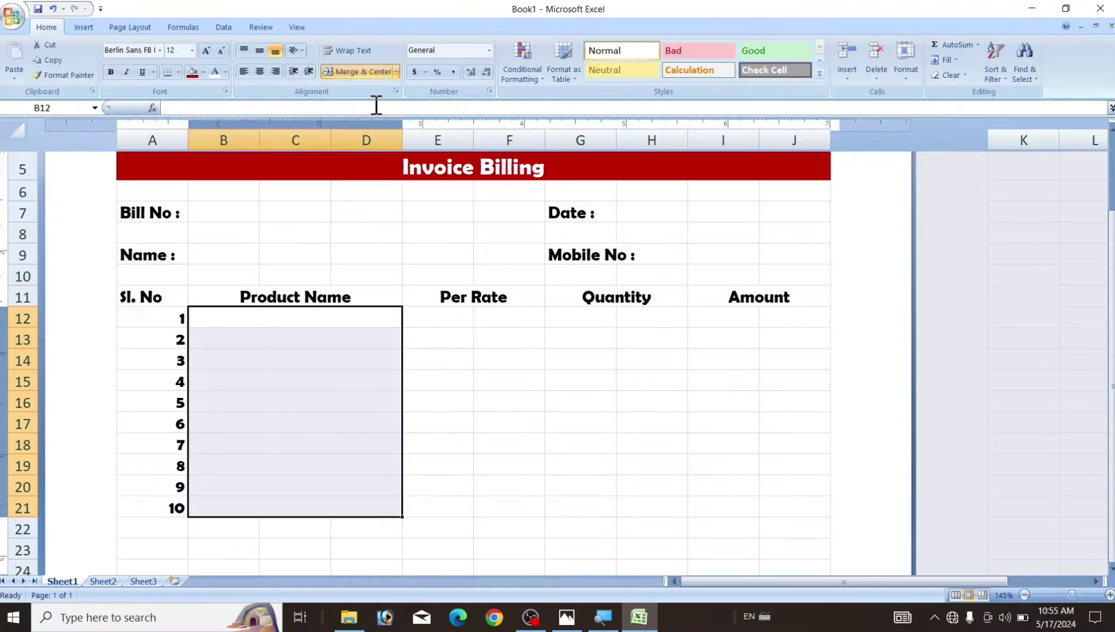
left_click(306, 405)
left_click(283, 321)
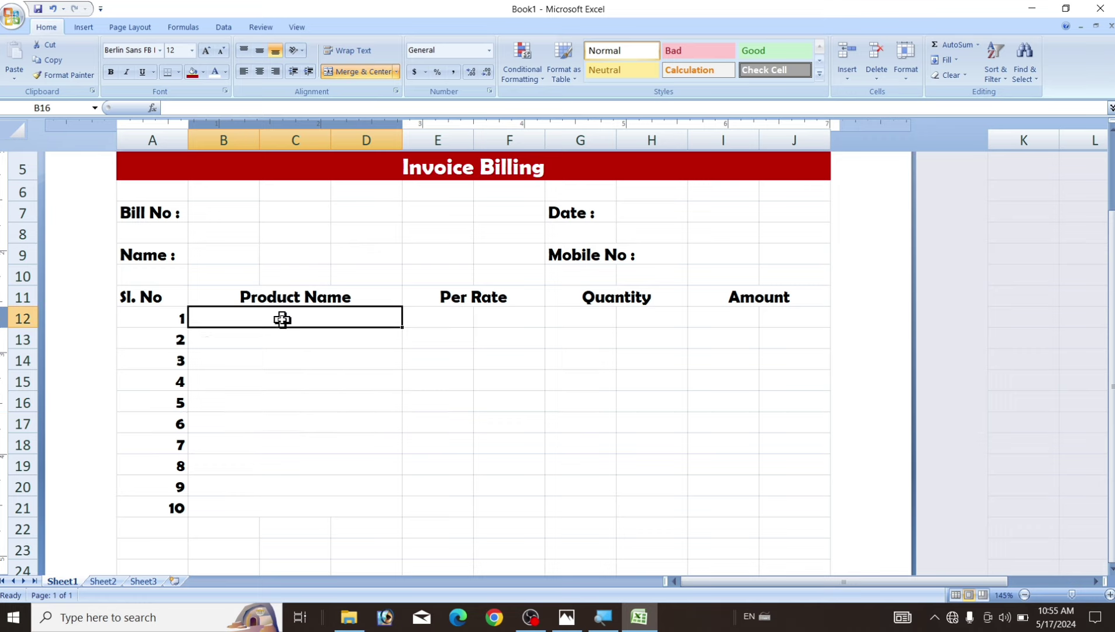
left_click(254, 339)
left_click(233, 364)
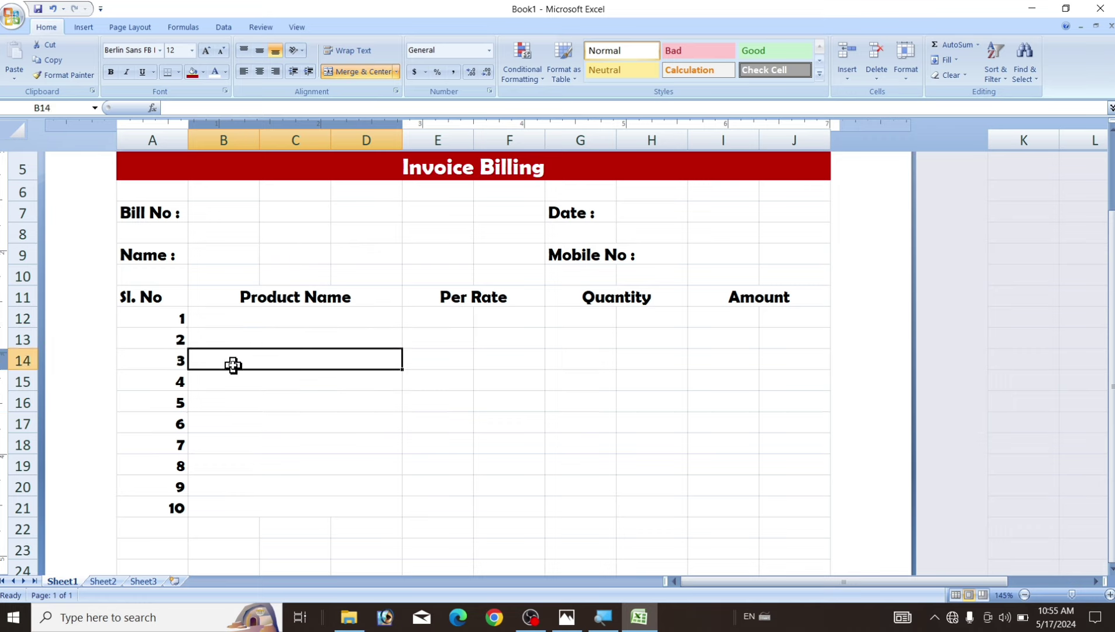
left_click_drag(429, 318, 499, 508)
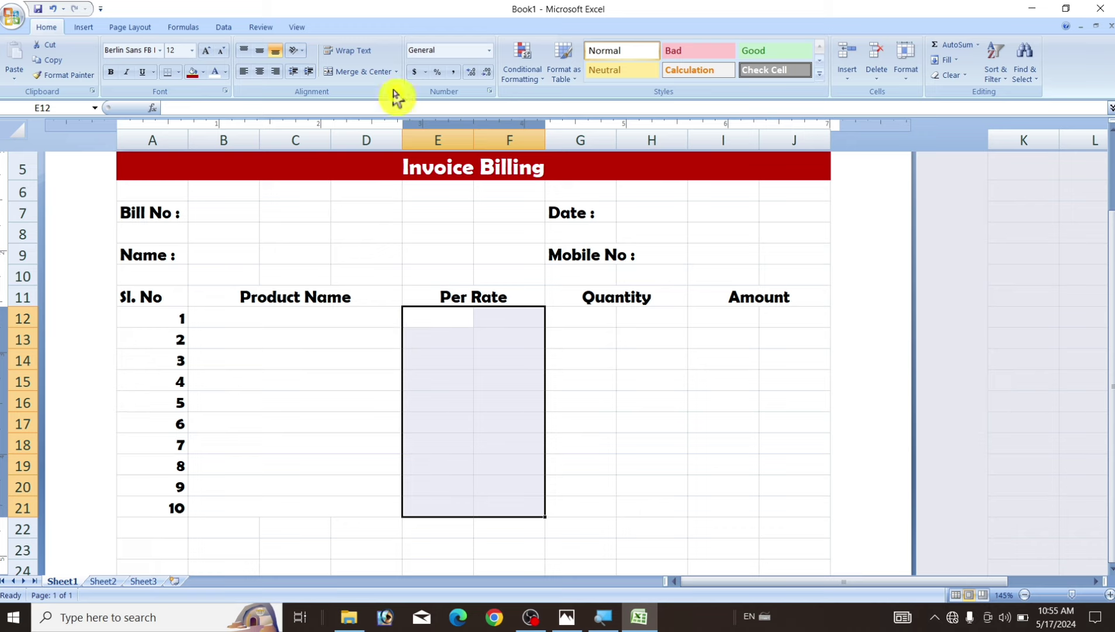
left_click(397, 72)
left_click(375, 106)
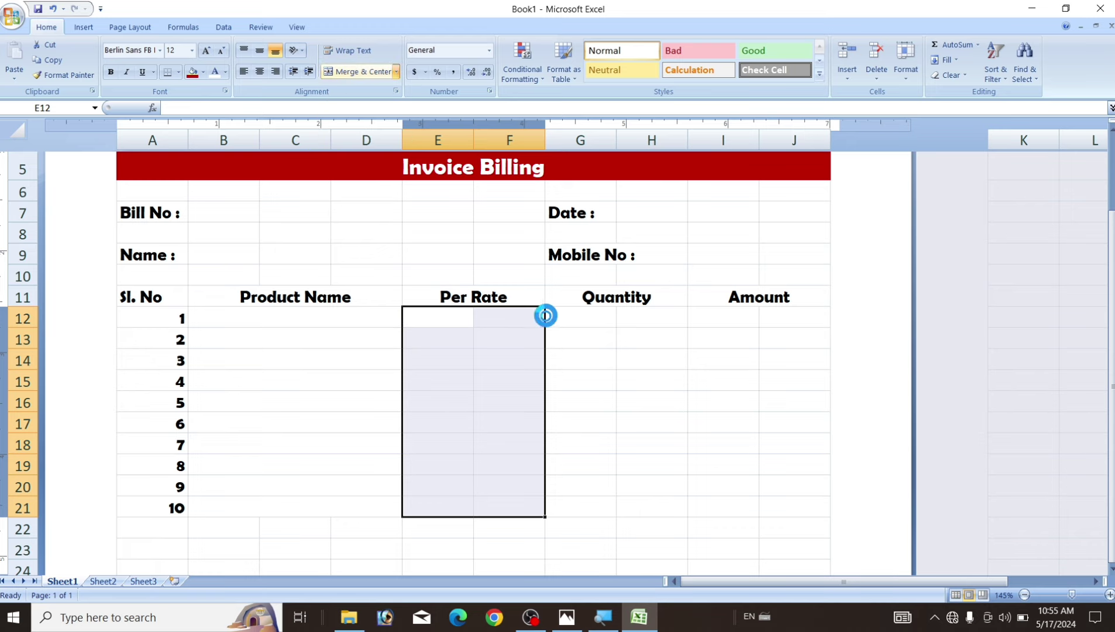
left_click(580, 318)
left_click_drag(581, 318, 664, 505)
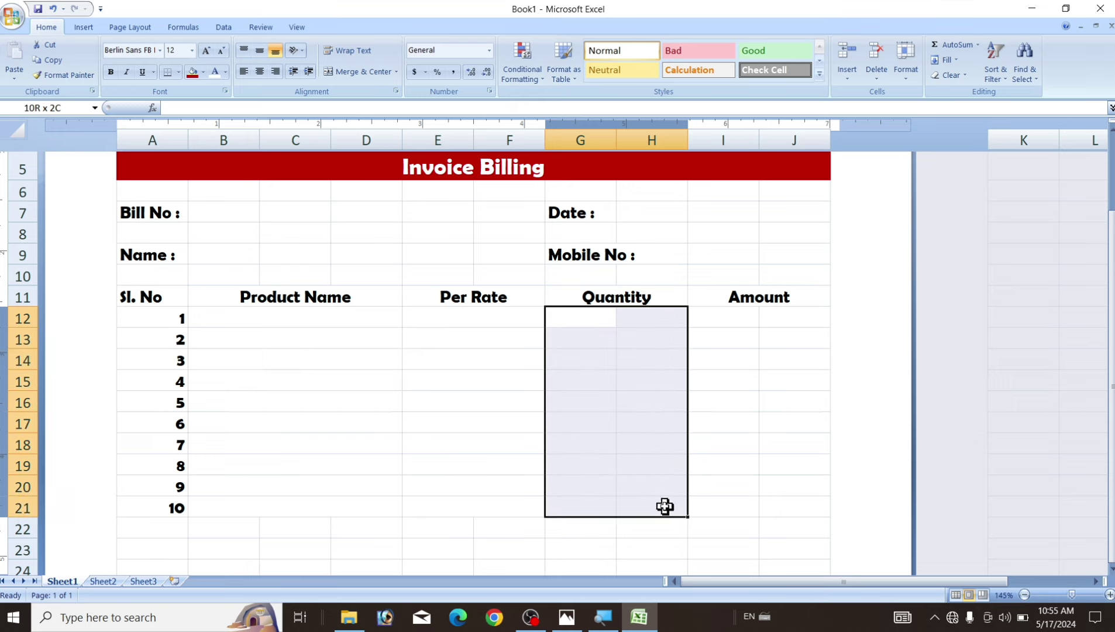
left_click(396, 72)
left_click(368, 106)
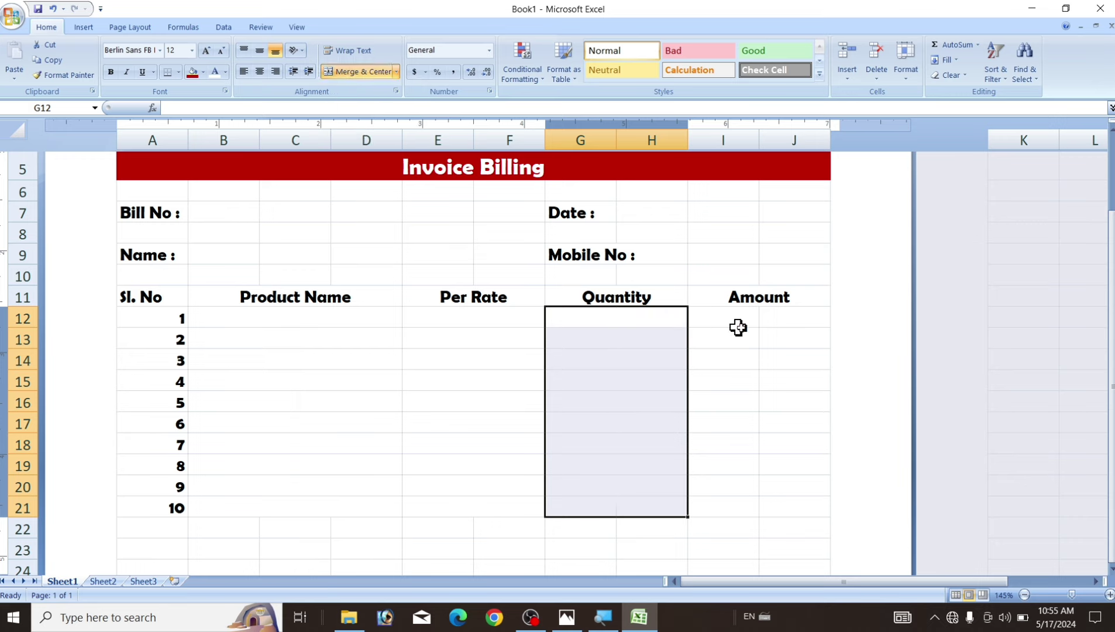
mouse_move(712, 319)
left_mouse_down()
mouse_move(801, 462)
mouse_move(806, 499)
left_mouse_up()
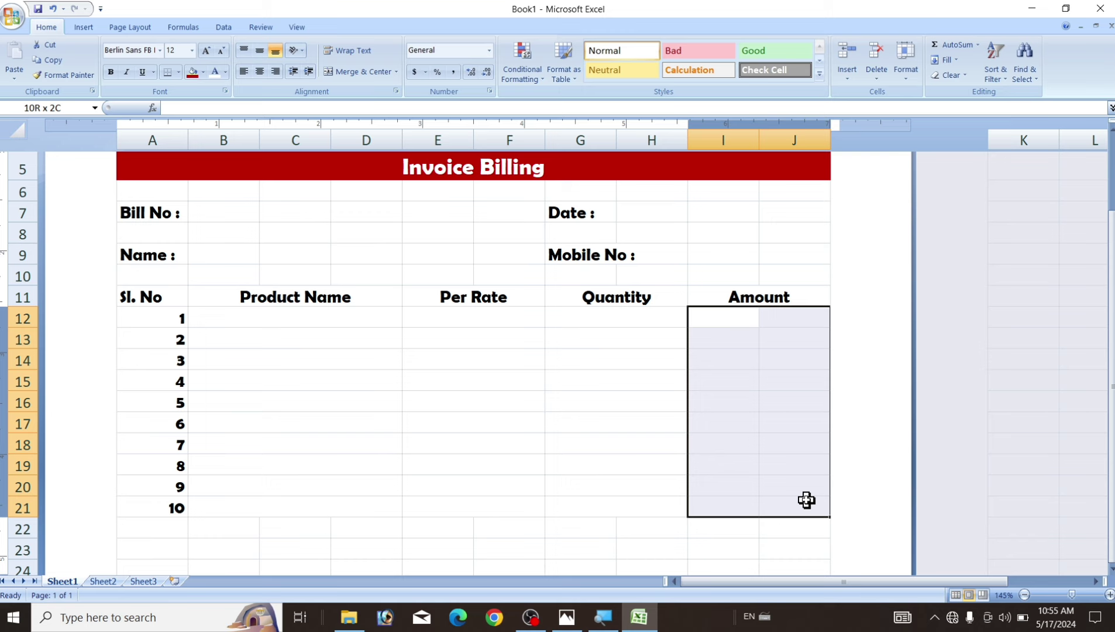
left_click(394, 76)
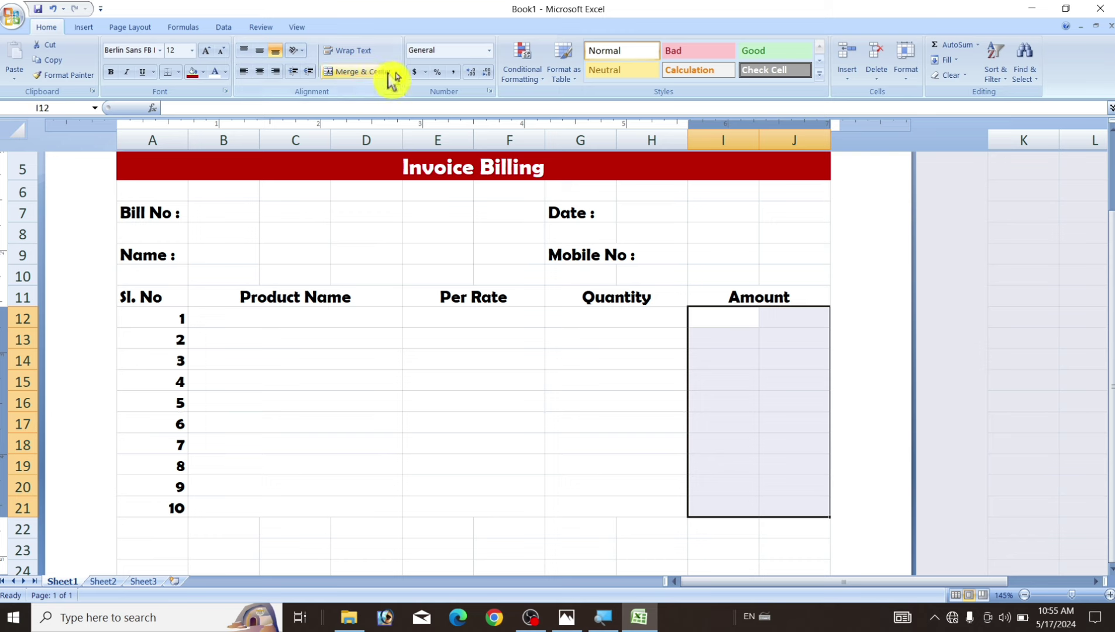
left_click(397, 72)
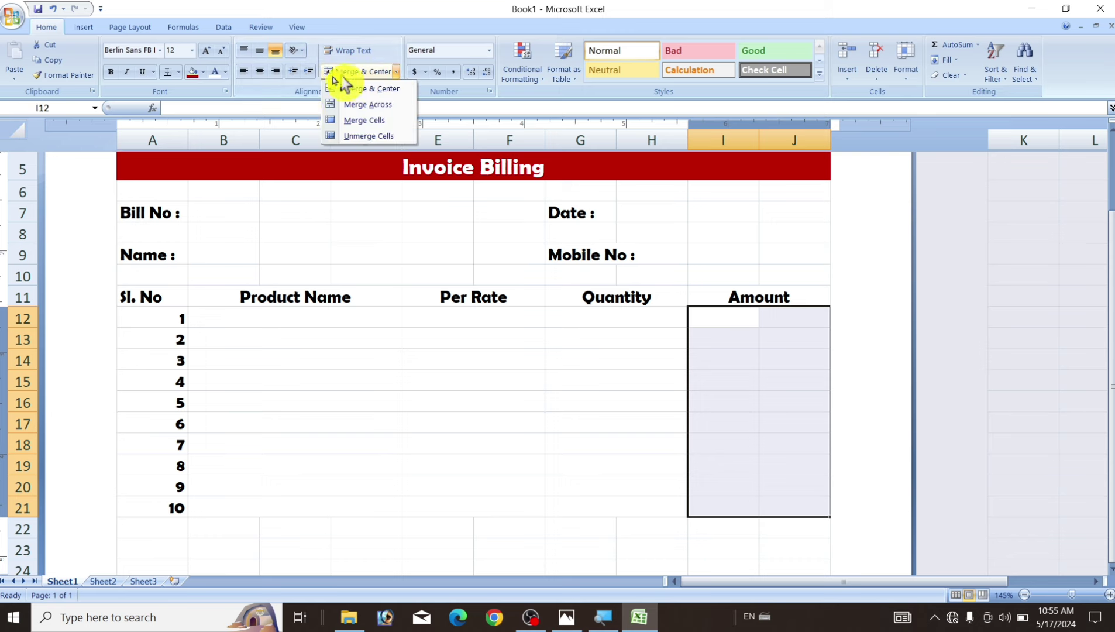
left_click(386, 104)
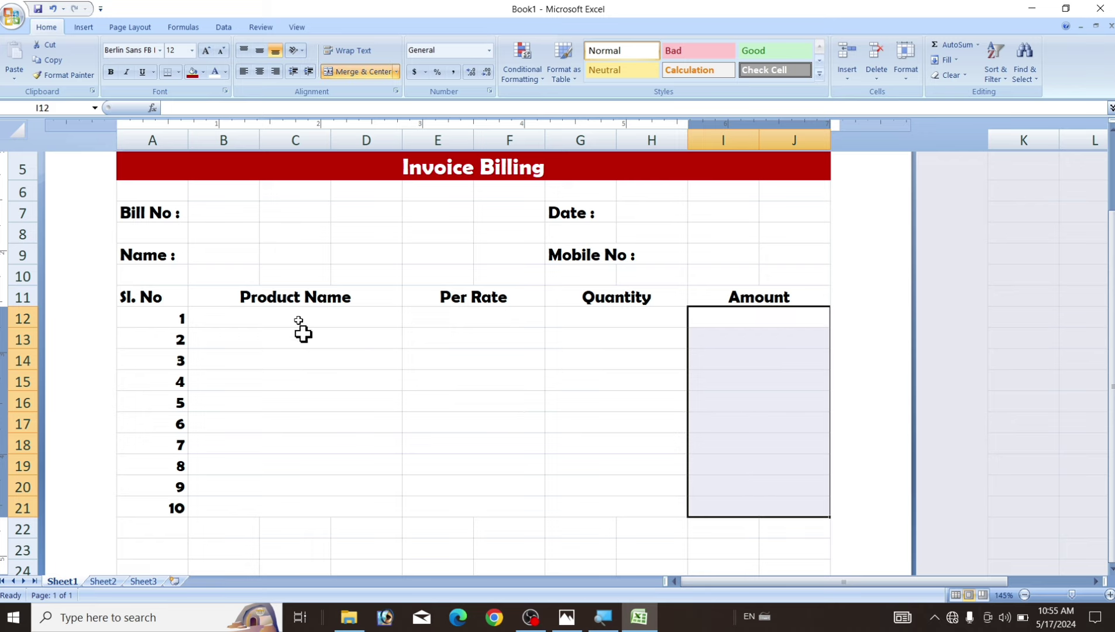
left_click(626, 429)
left_click(210, 321)
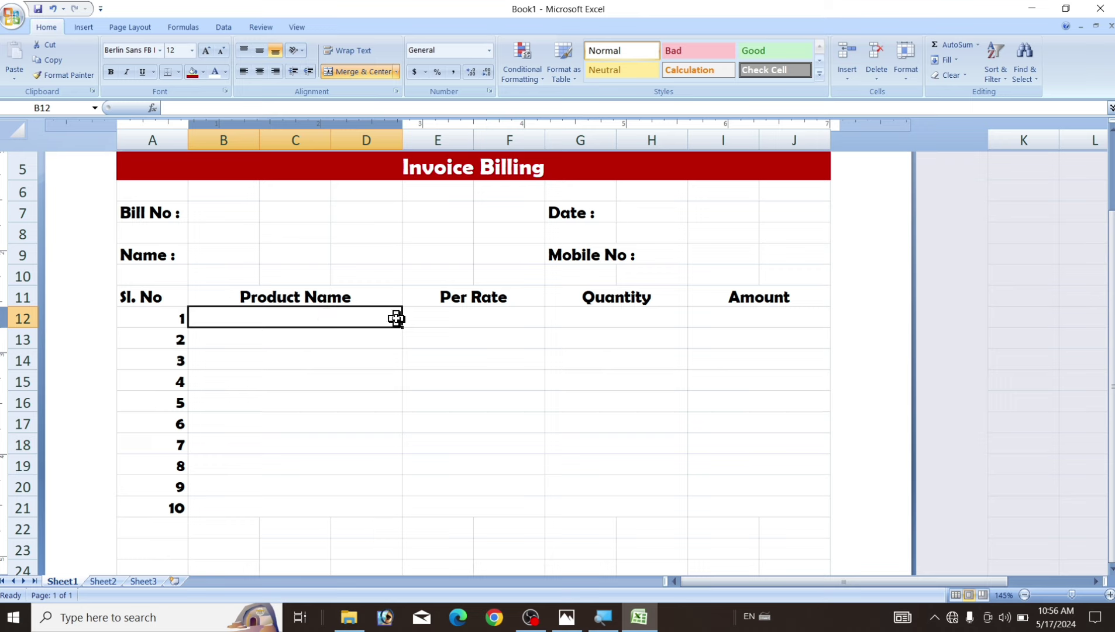
left_click(493, 318)
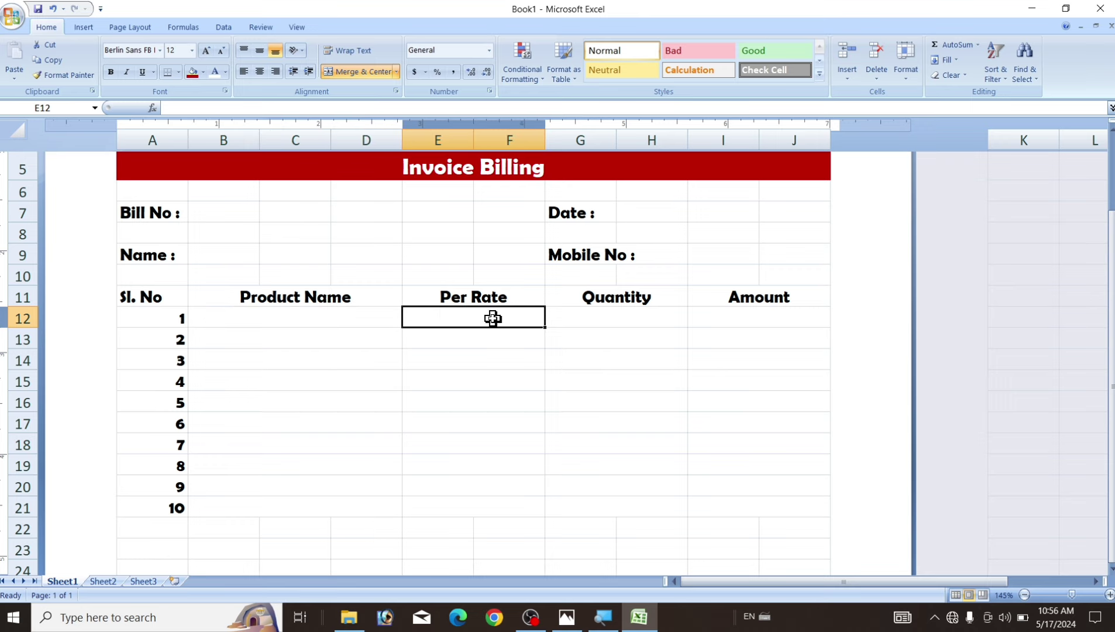
left_click(598, 316)
left_click(745, 320)
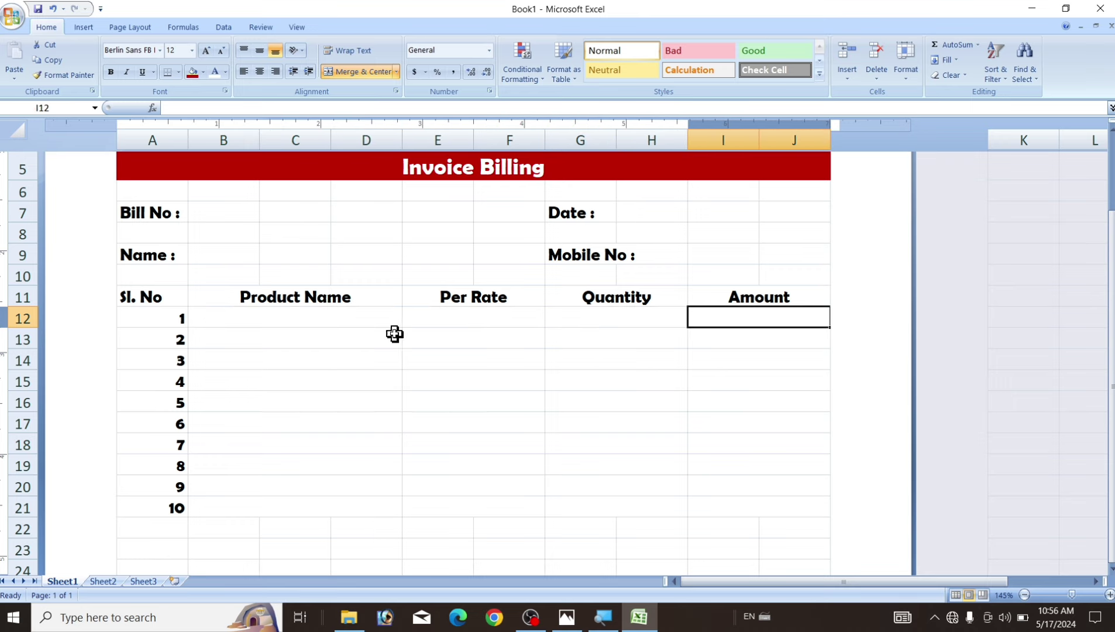
left_click(285, 318)
left_click(257, 379)
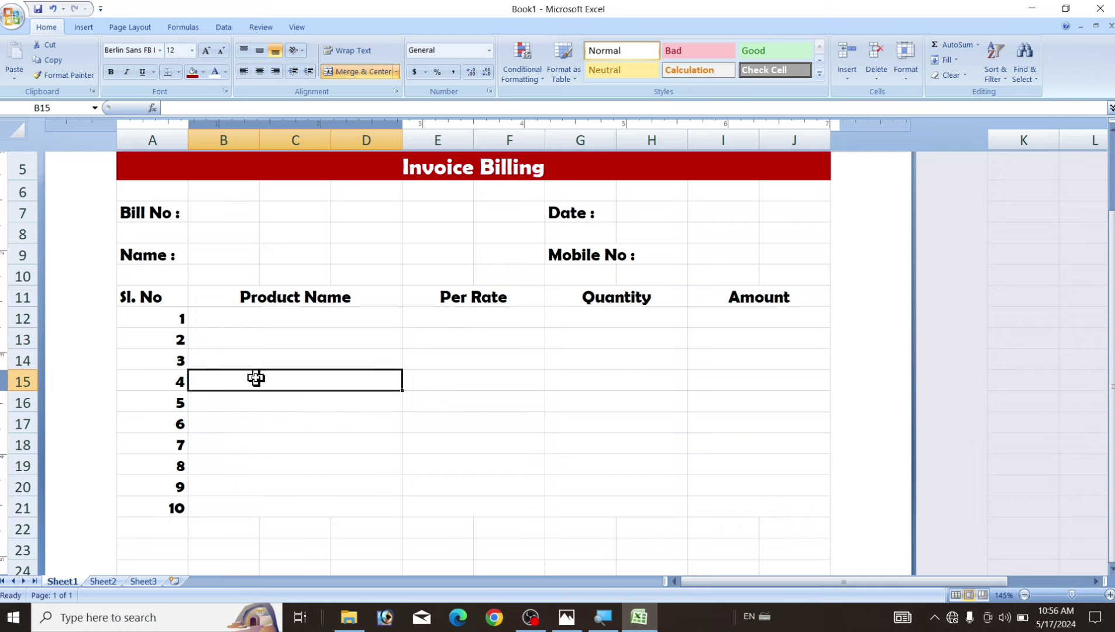
scroll(346, 377, "up", 2)
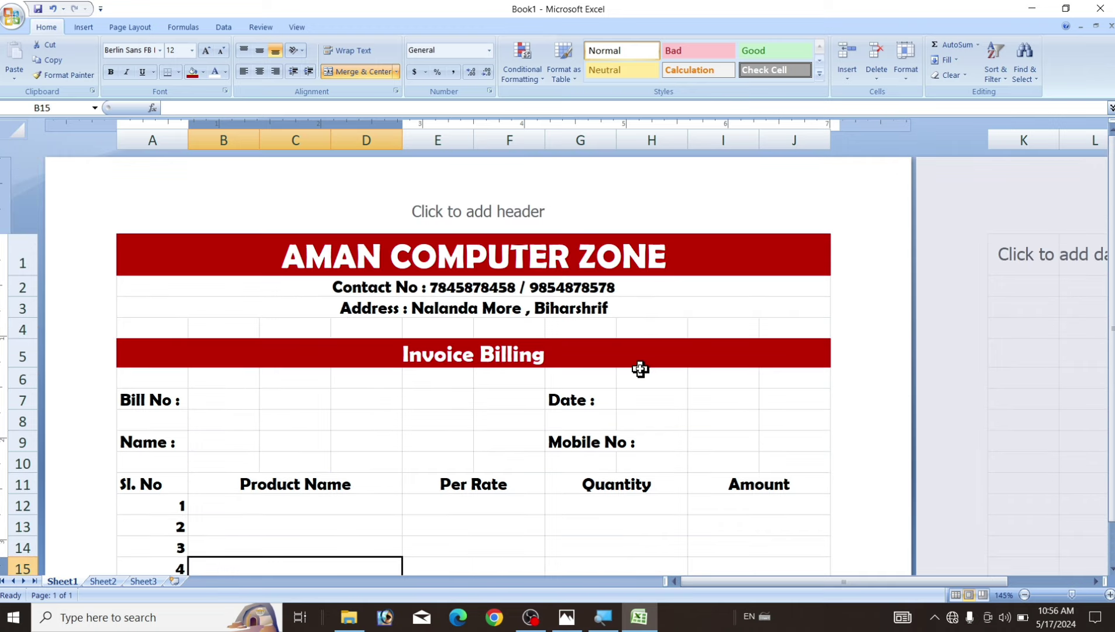
scroll(642, 368, "down", 2)
left_click(254, 315)
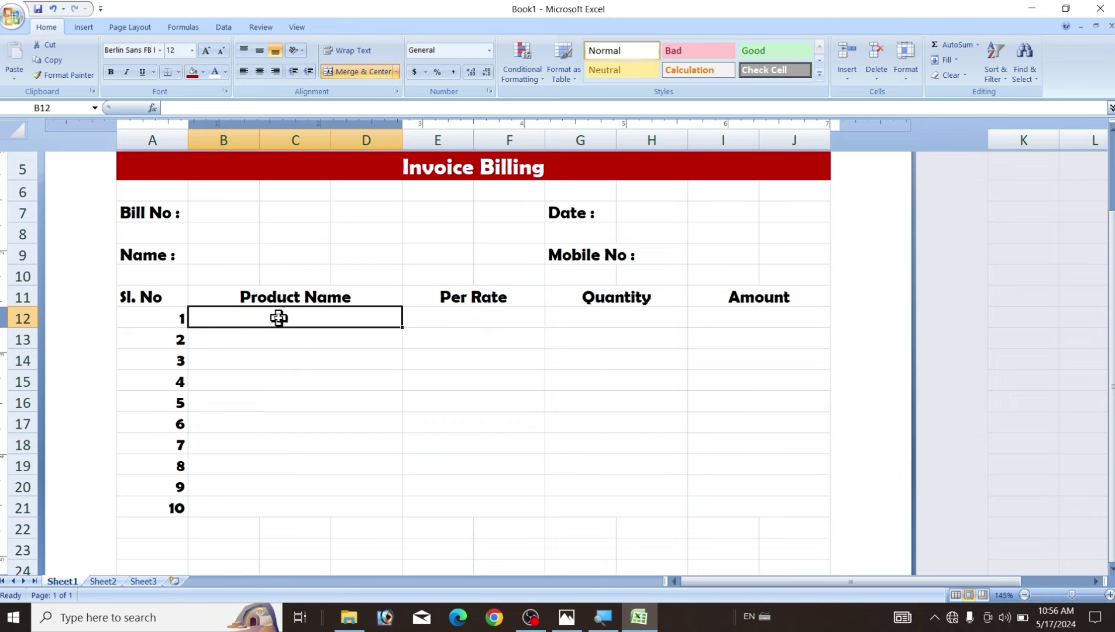
left_click(302, 337)
left_click(493, 316)
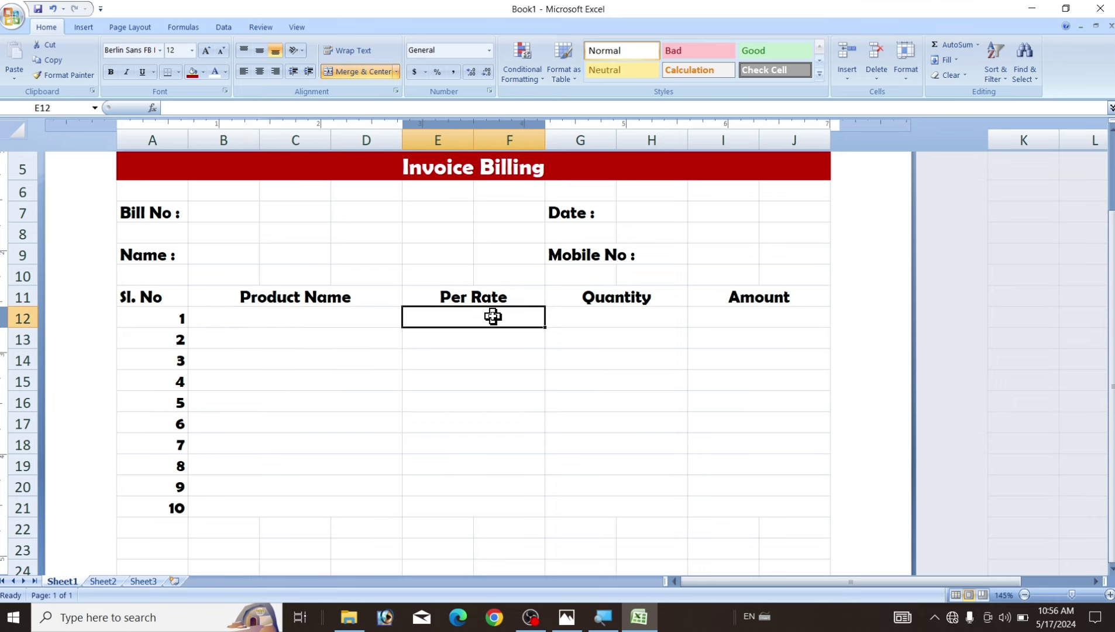
left_click(610, 319)
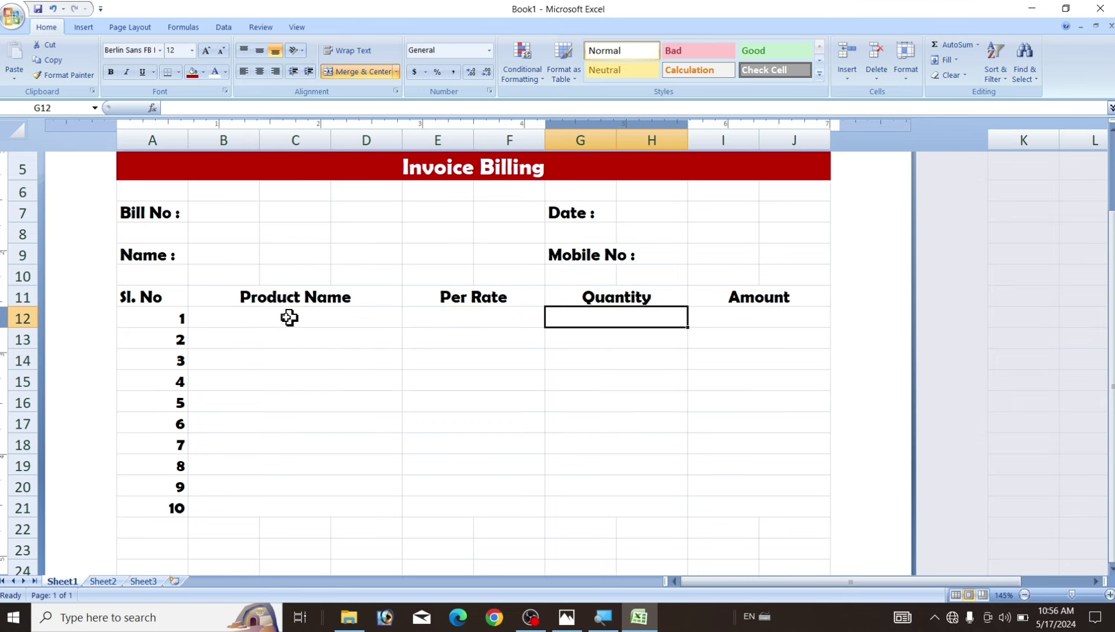
left_click(739, 321)
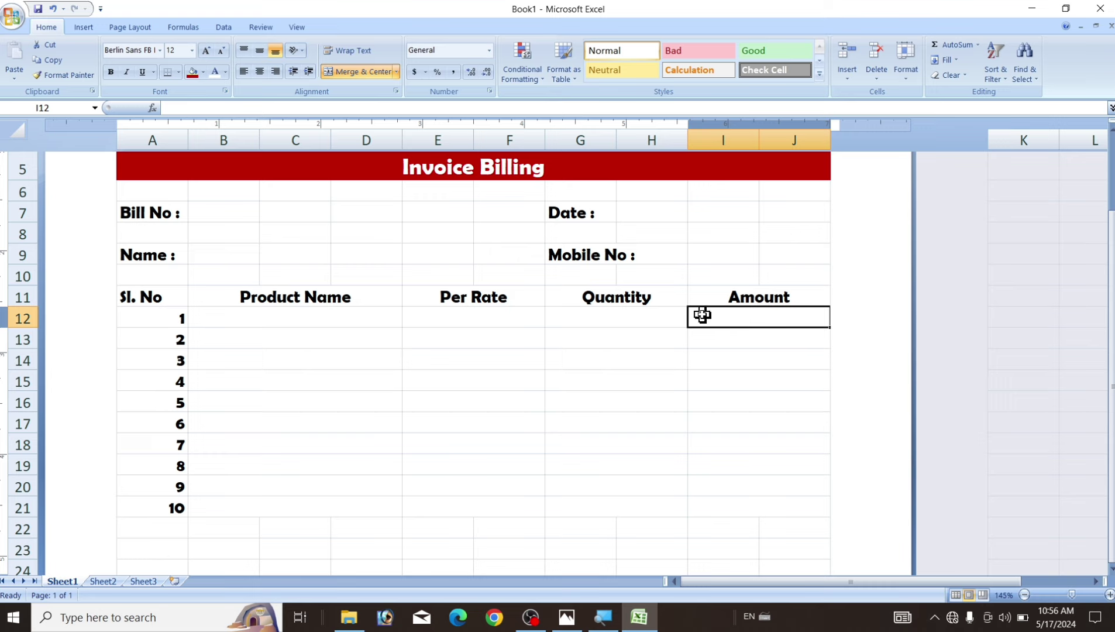
left_click(234, 318)
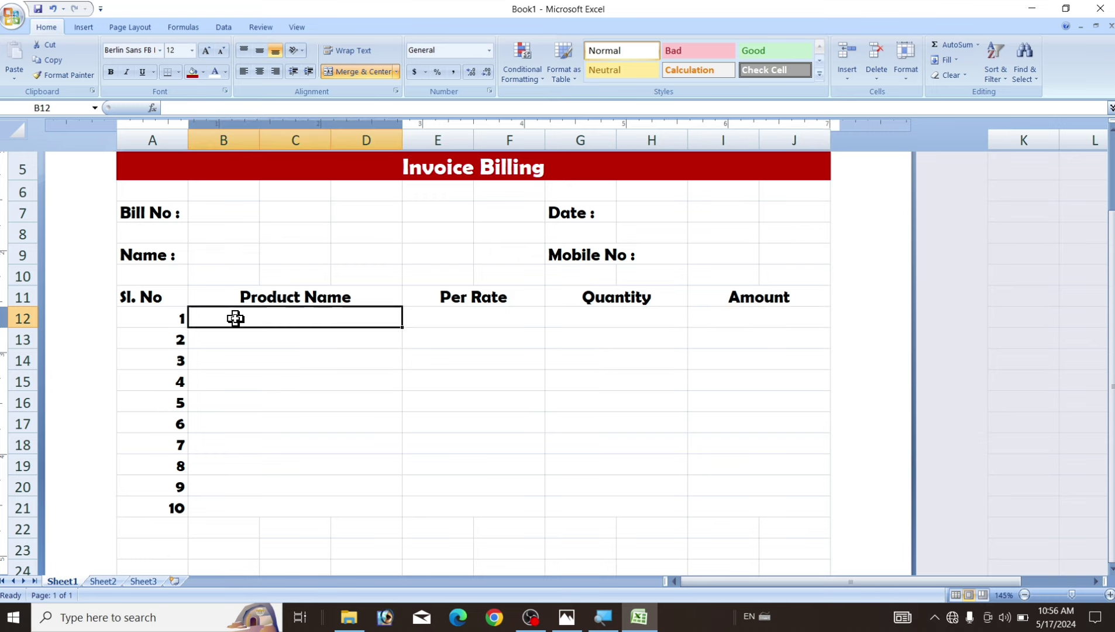
left_click(483, 325)
left_click(619, 320)
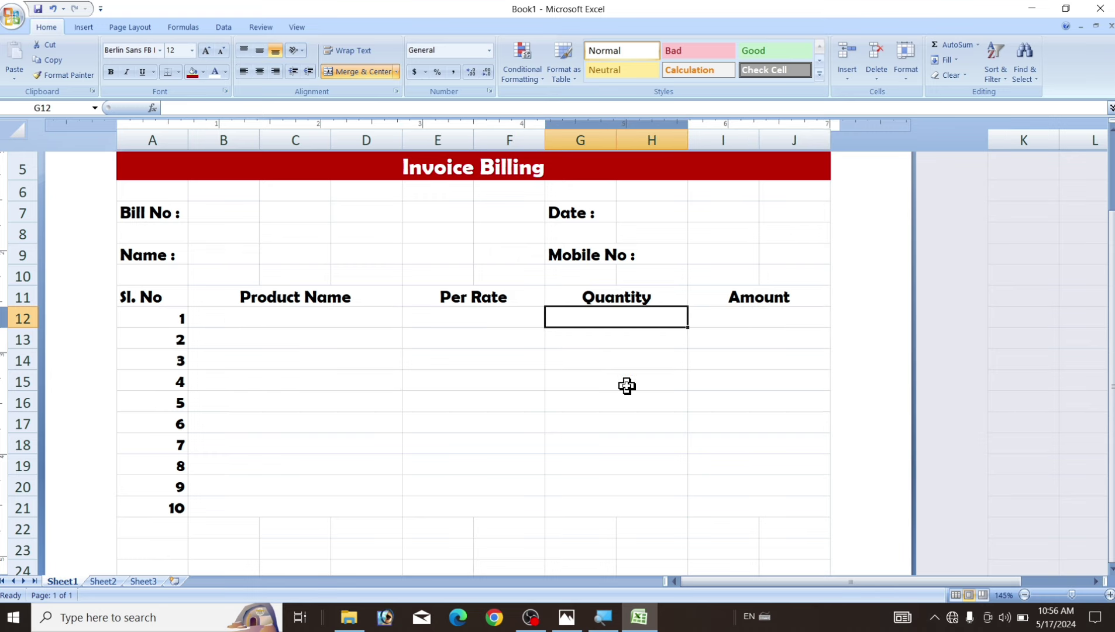
left_click(759, 320)
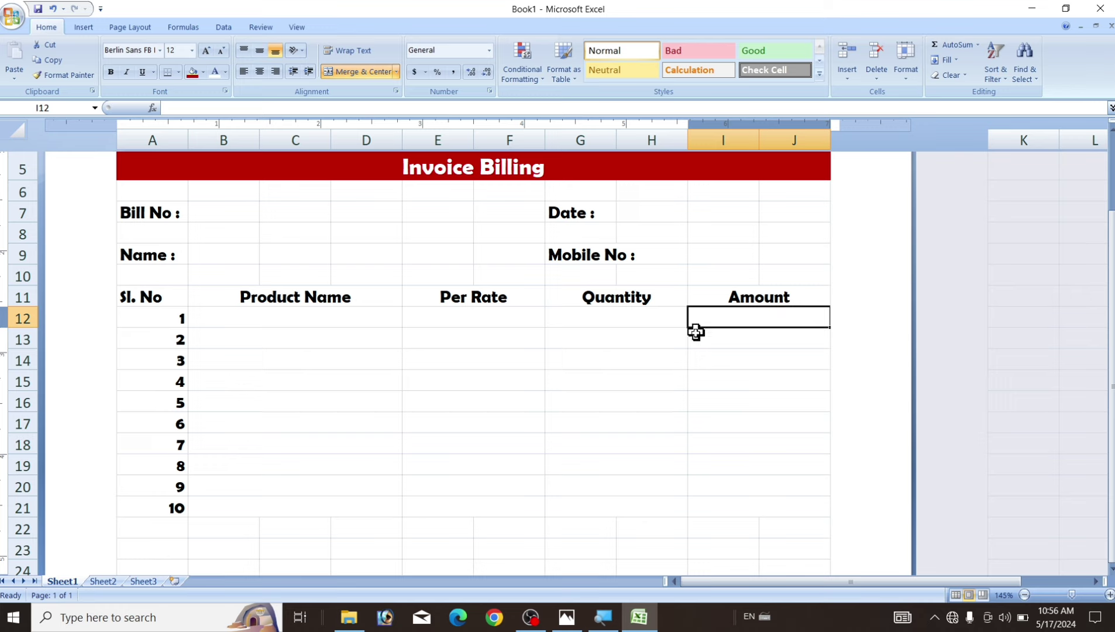
Enter ten products, Mouse to USB Drive, with their rates and quantities in rows 12–21
left_click(240, 318)
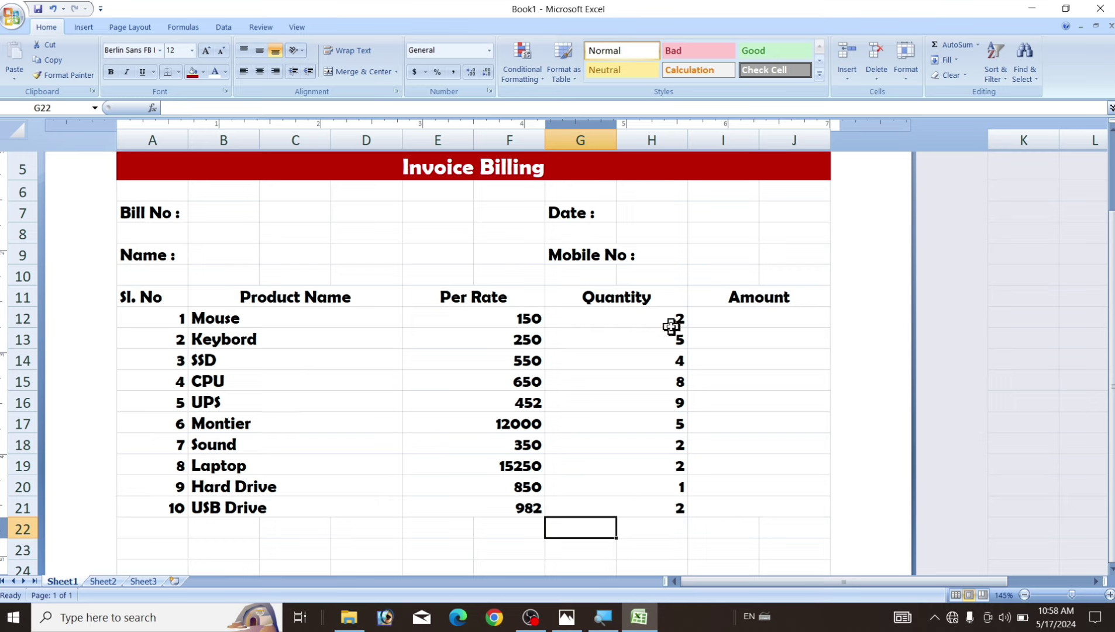
left_click(721, 318)
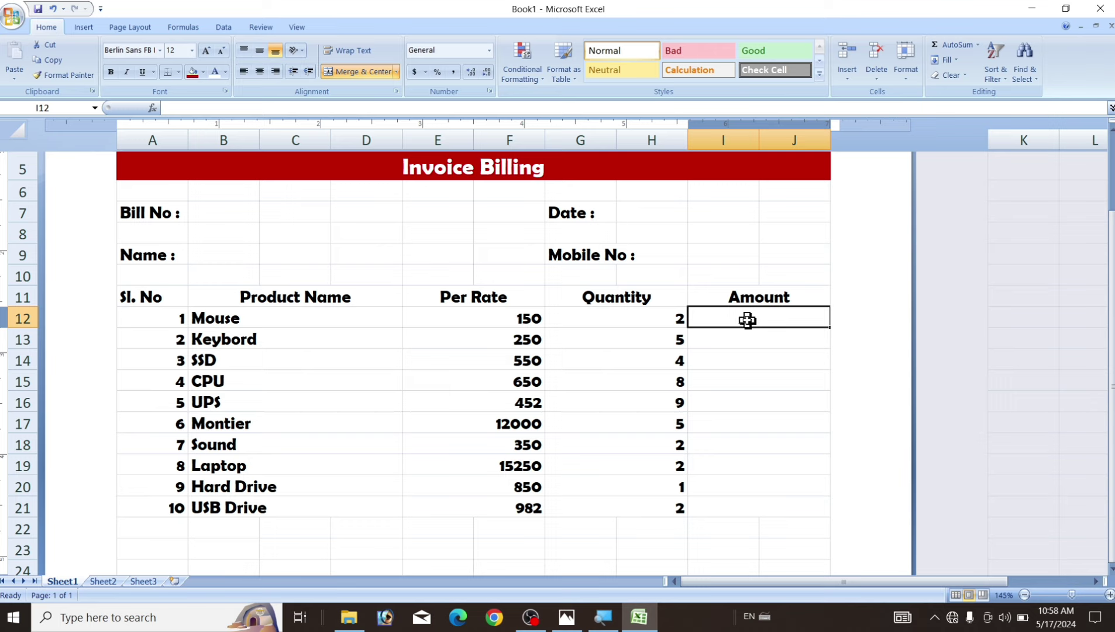
Enter =E12*G12 in I12 and fill it down to I21 for every Amount
type("=")
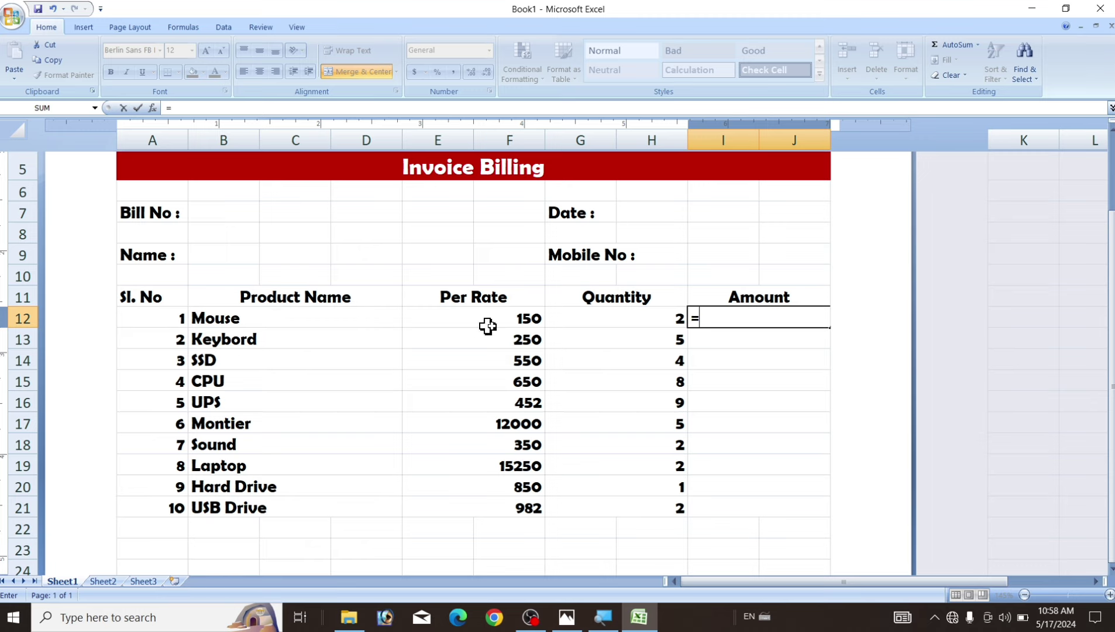
left_click(504, 317)
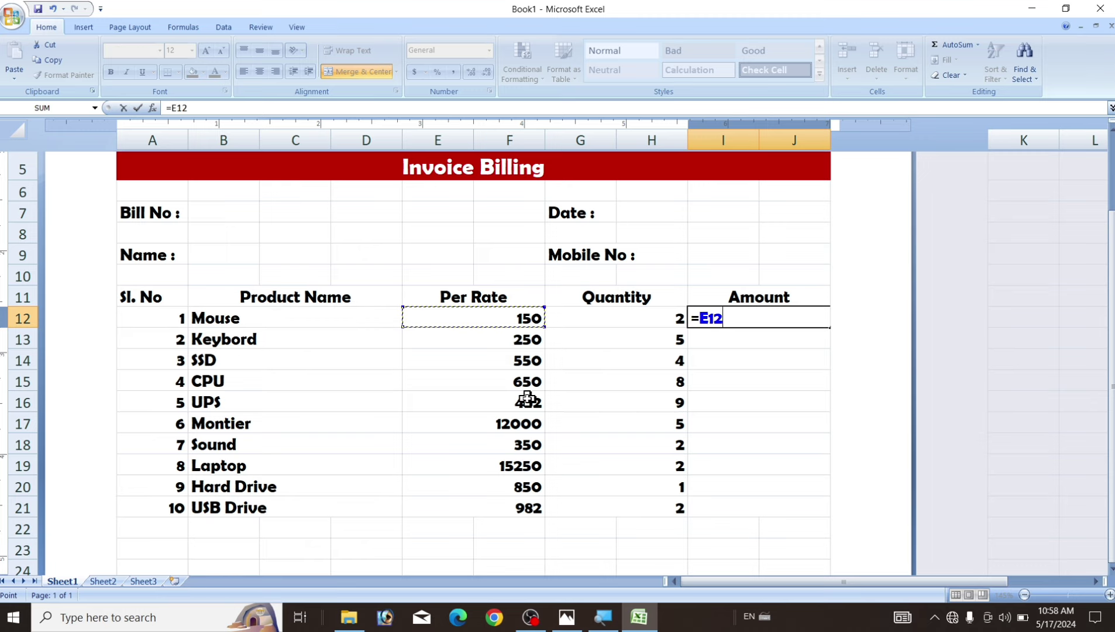
type("*")
left_click(600, 321)
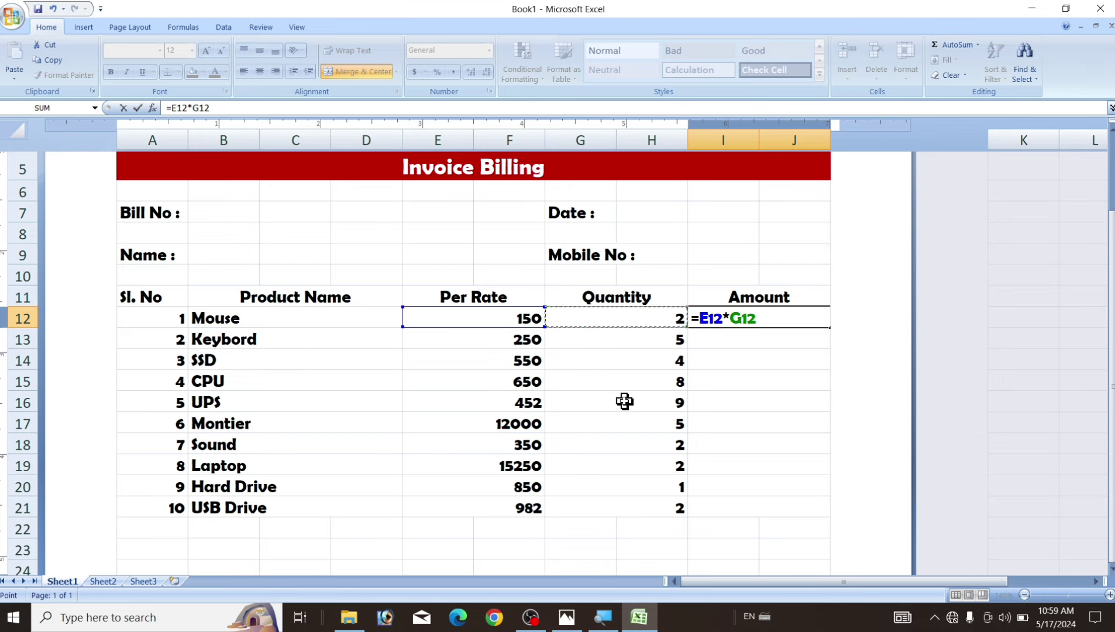
key("Return")
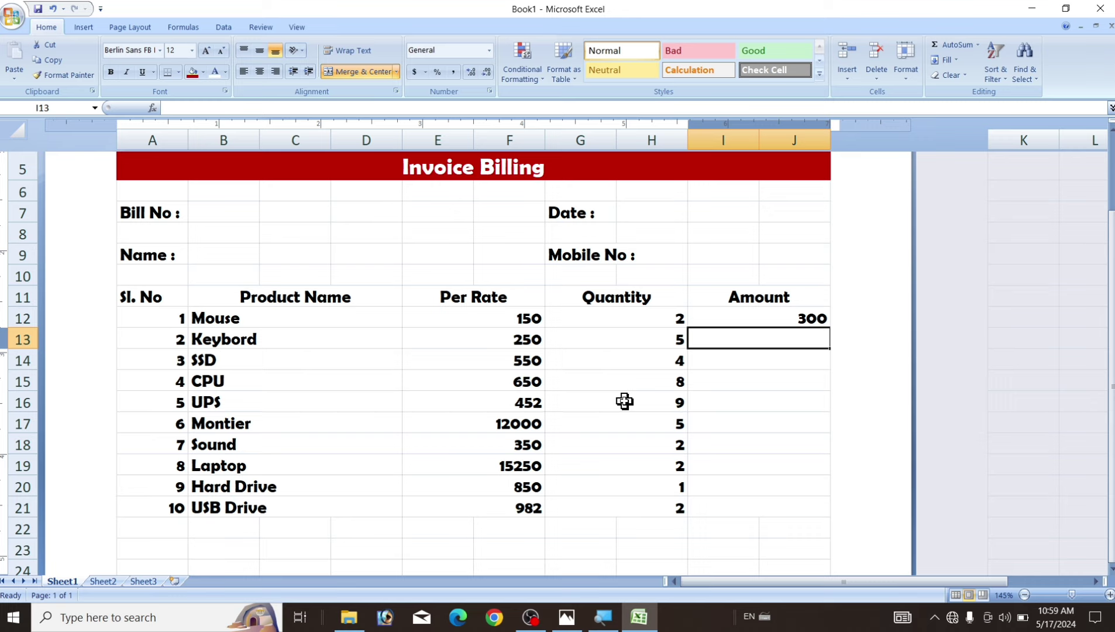
left_click(759, 316)
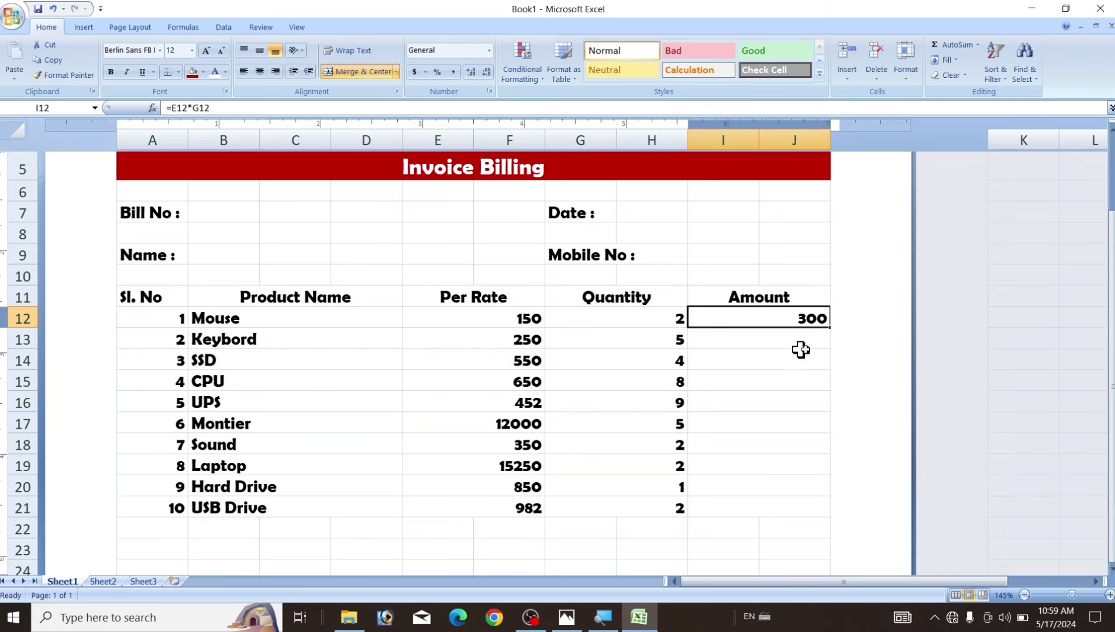
left_click_drag(832, 328, 824, 517)
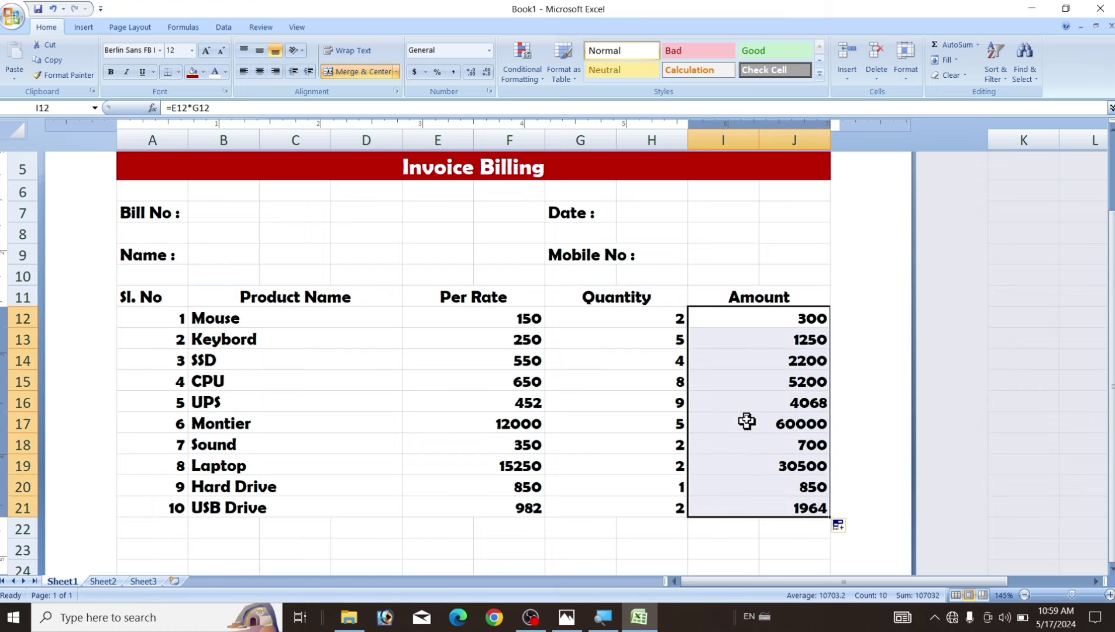
scroll(747, 416, "down", 1)
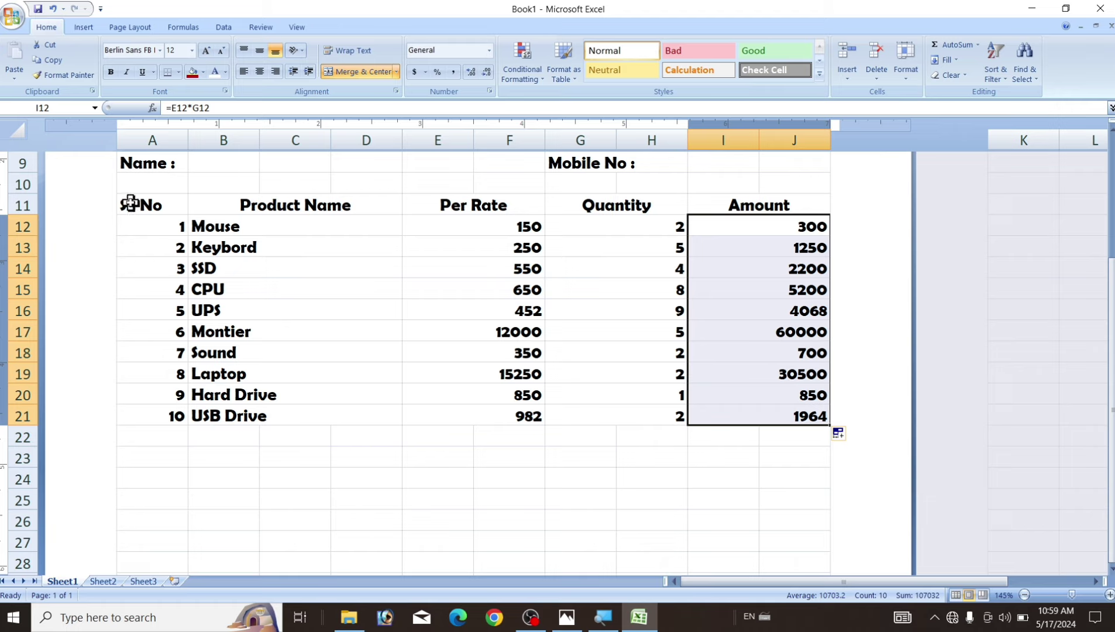
mouse_move(130, 203)
left_mouse_down()
mouse_move(656, 423)
mouse_move(764, 418)
left_mouse_up()
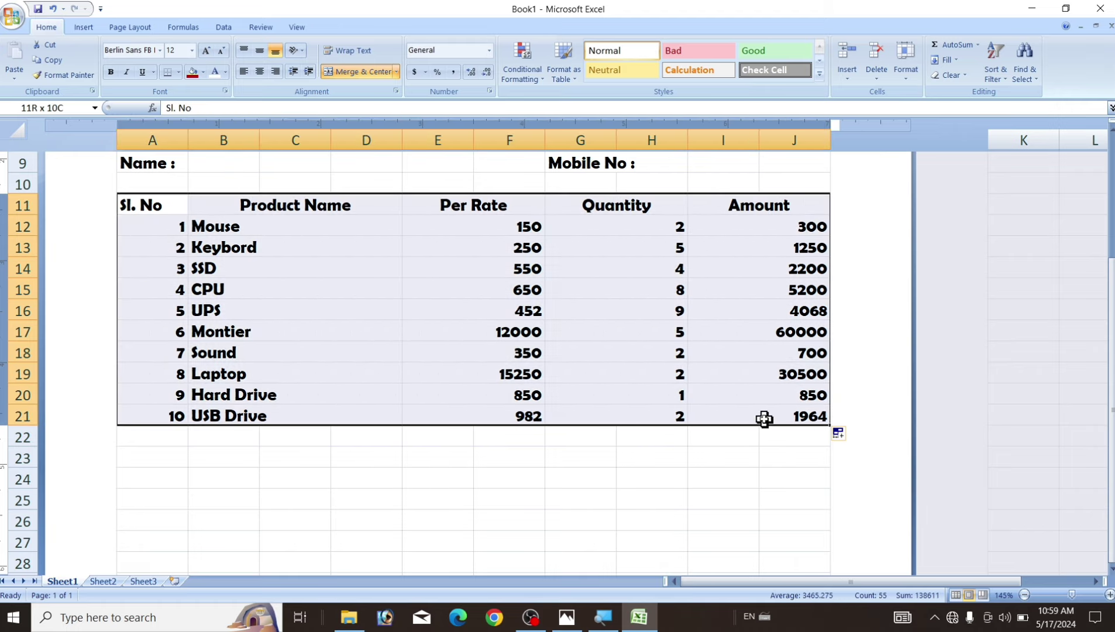
Center the A11:J21 item table and set its font to Clarendon Blk BT
left_click(261, 73)
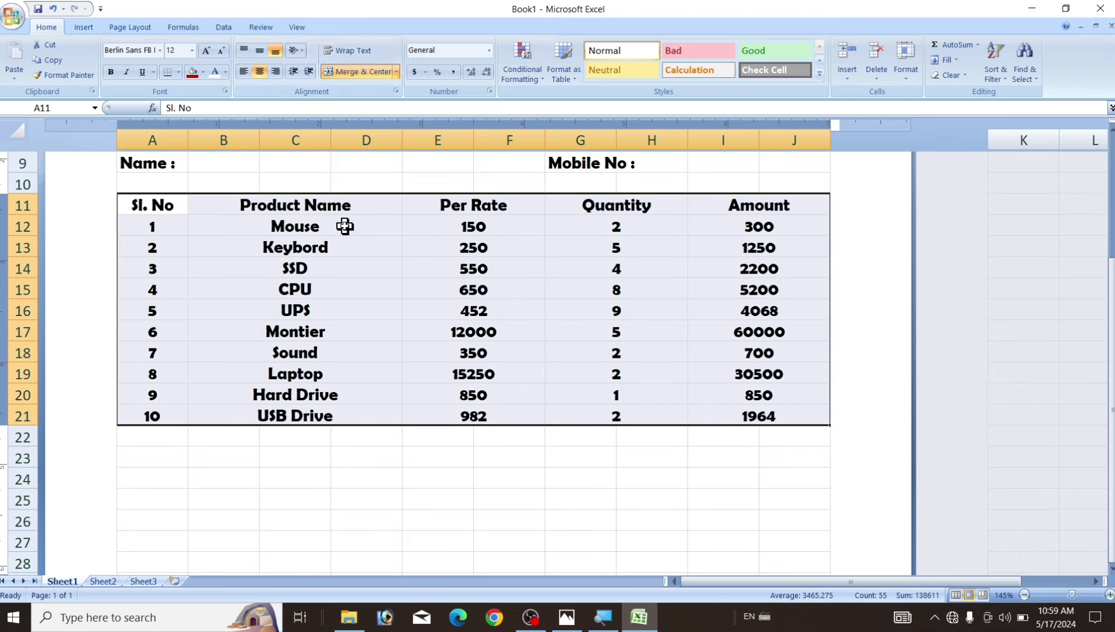
left_click(160, 52)
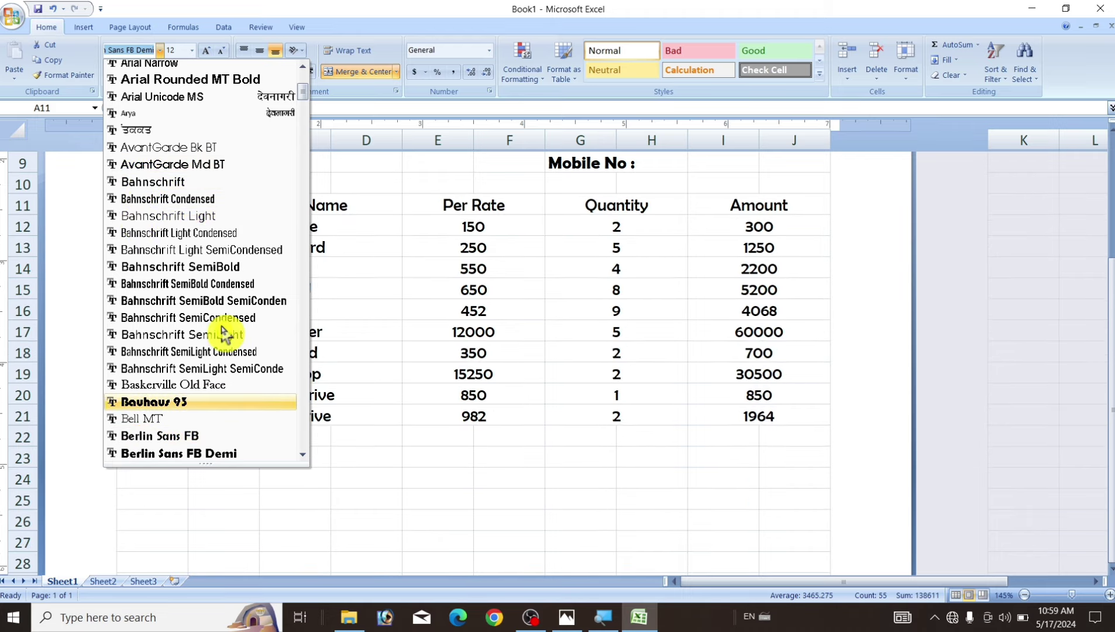
scroll(223, 338, "down", 8)
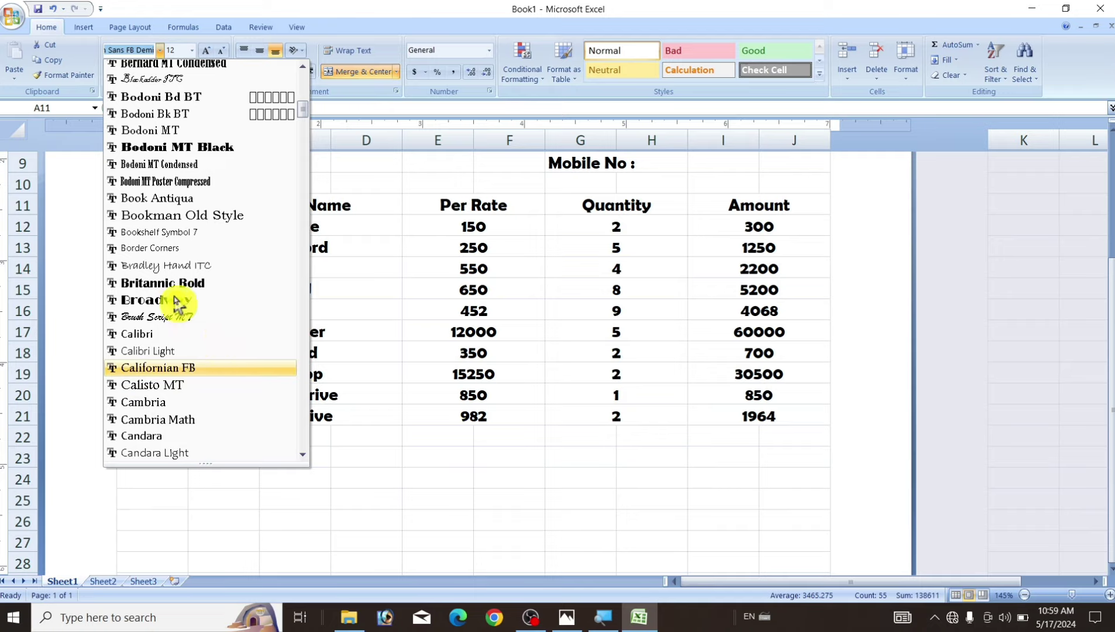
scroll(181, 269, "down", 4)
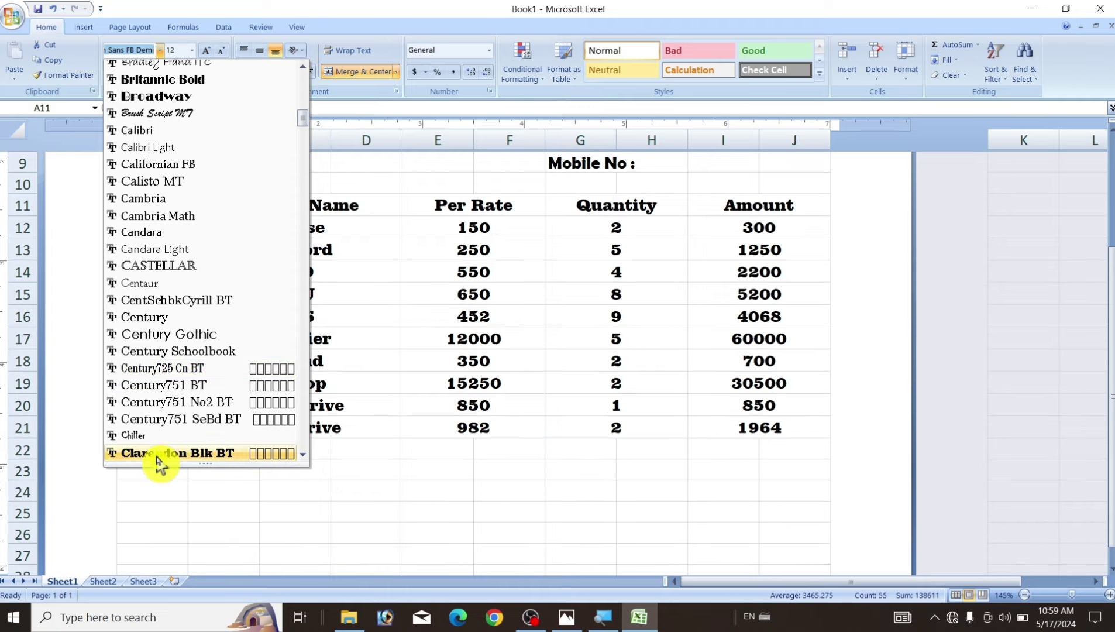
left_click(157, 454)
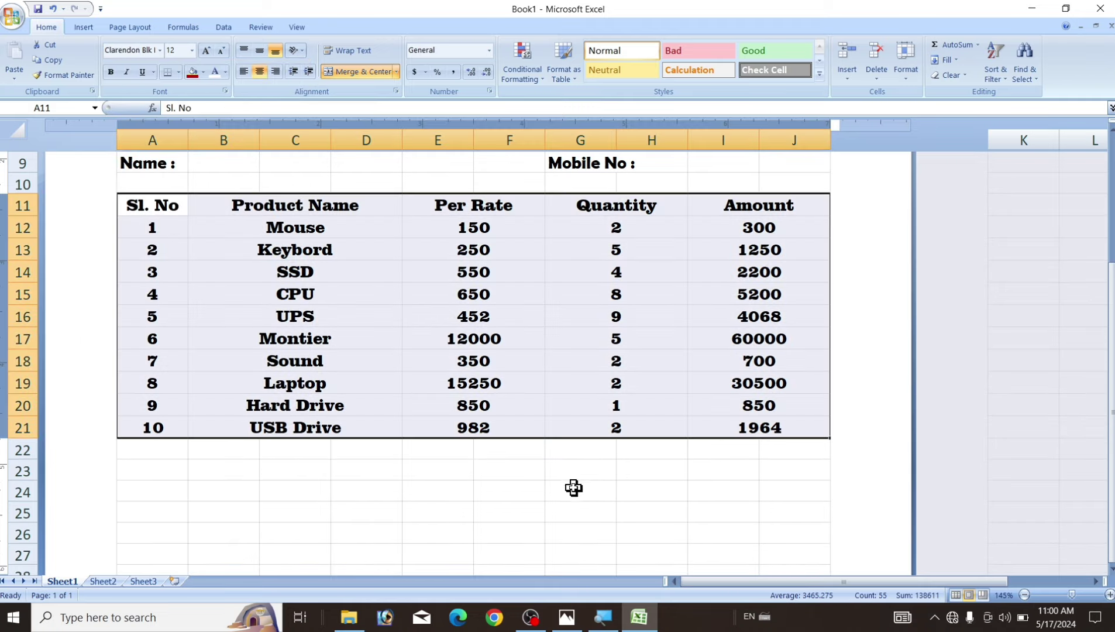
left_click(574, 488)
Give header row A11:J11 a dark red fill with white font color
left_click(128, 205)
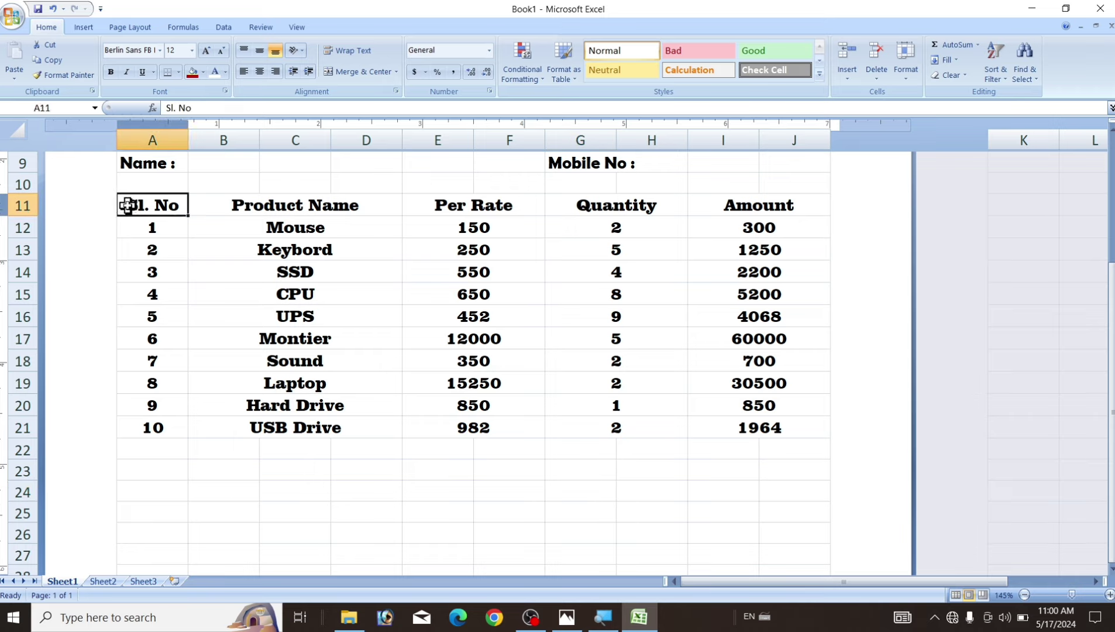
left_click_drag(128, 206, 736, 209)
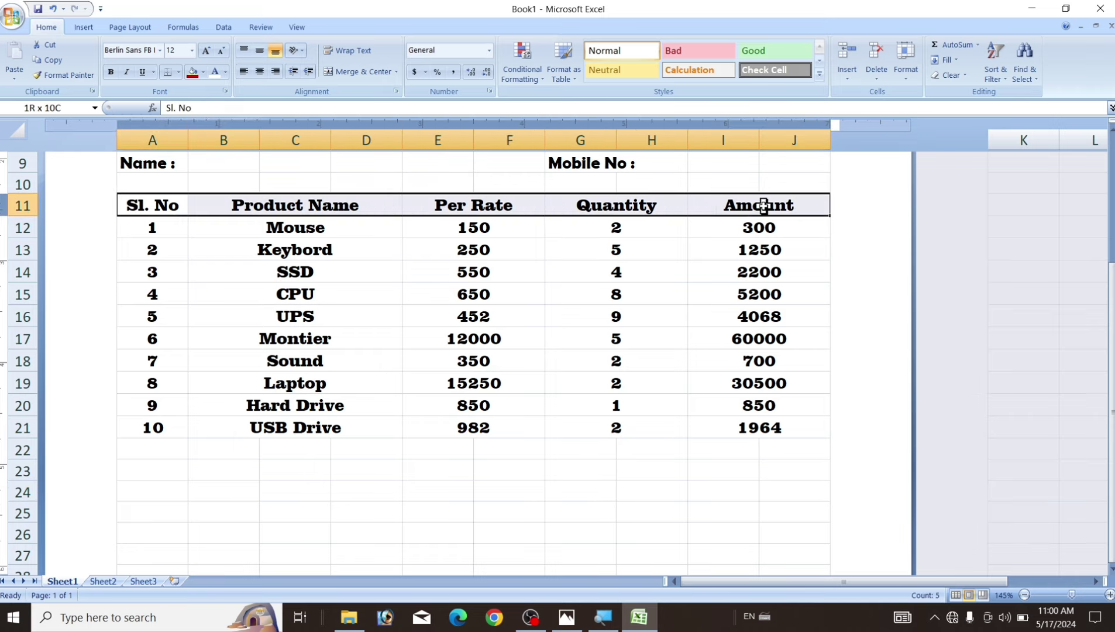
left_click(192, 71)
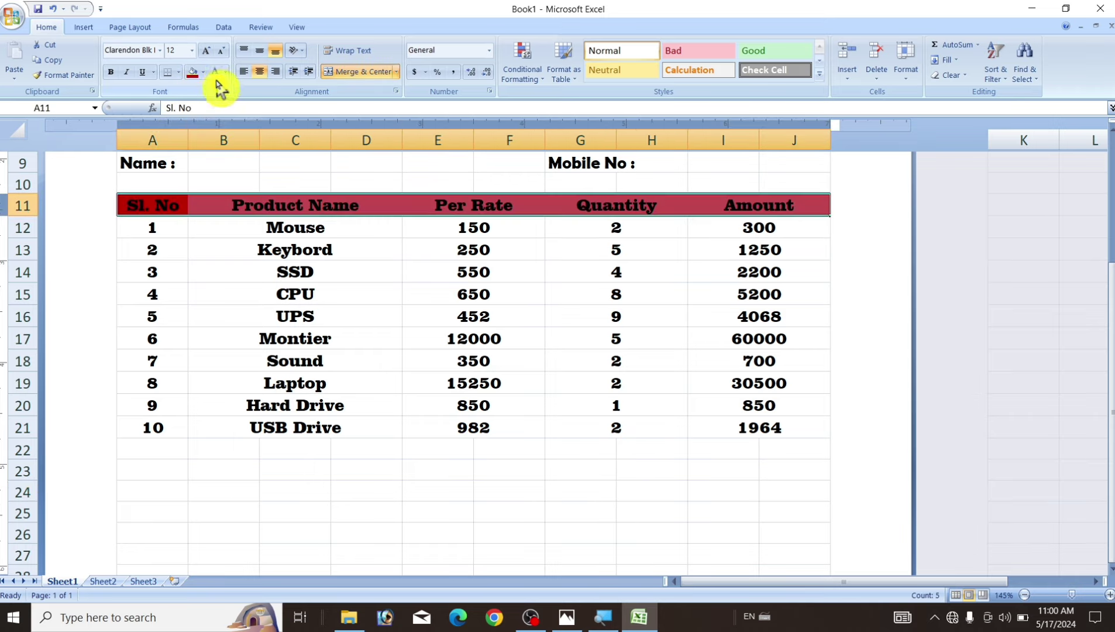
left_click(215, 71)
left_click(489, 338)
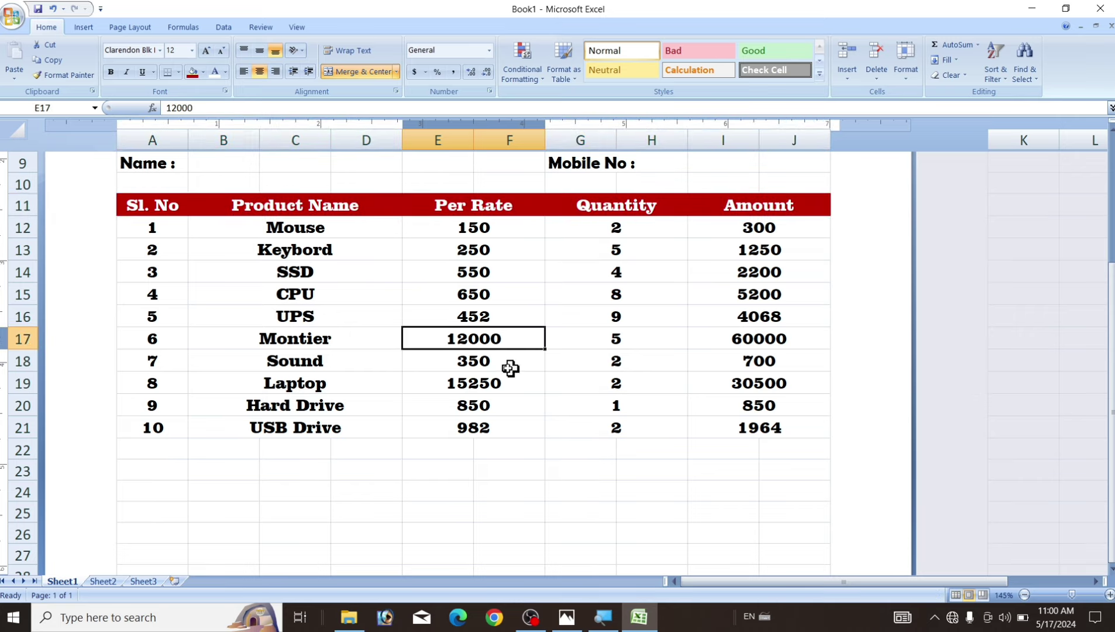
scroll(846, 433, "down", 2)
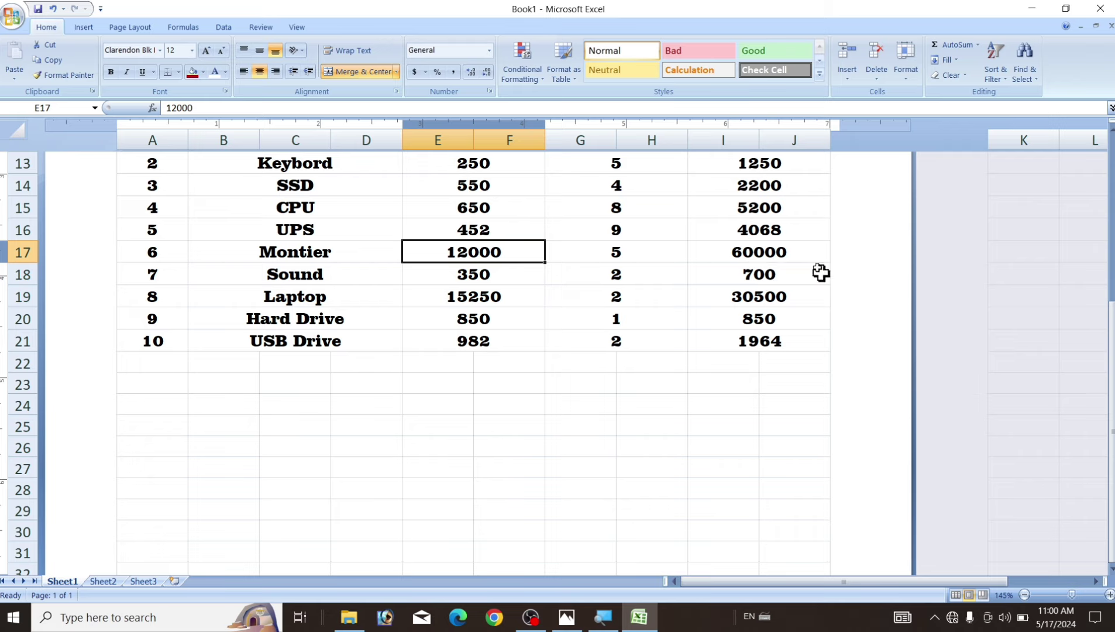
scroll(807, 260, "up", 2)
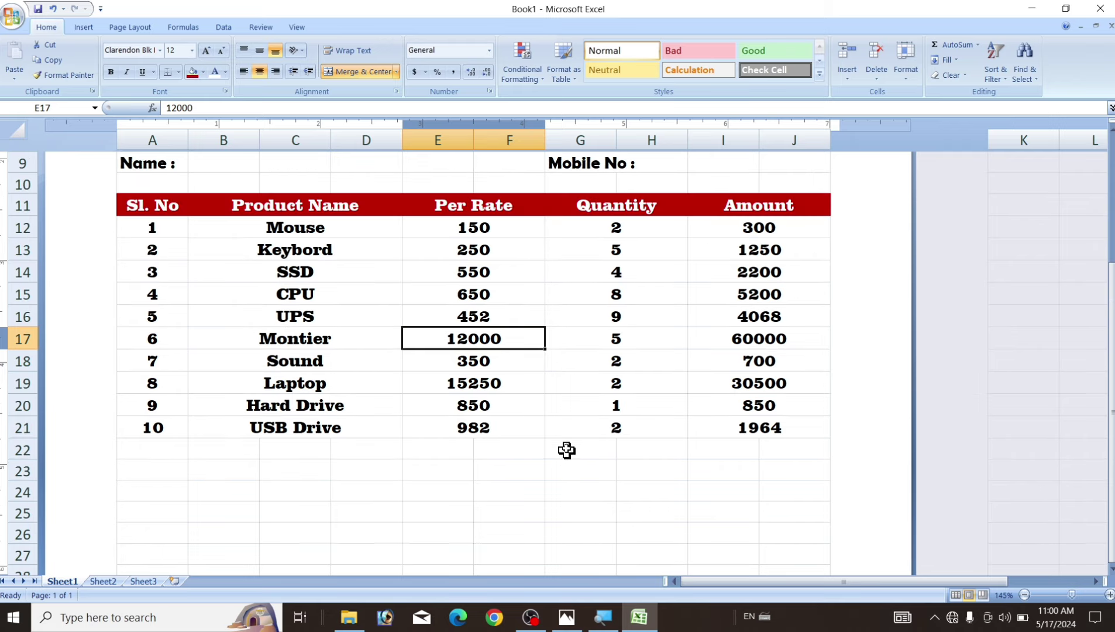
scroll(796, 449, "down", 2)
Merge G22:H24 and I22:J24 row by row using Merge Across
left_click(590, 360)
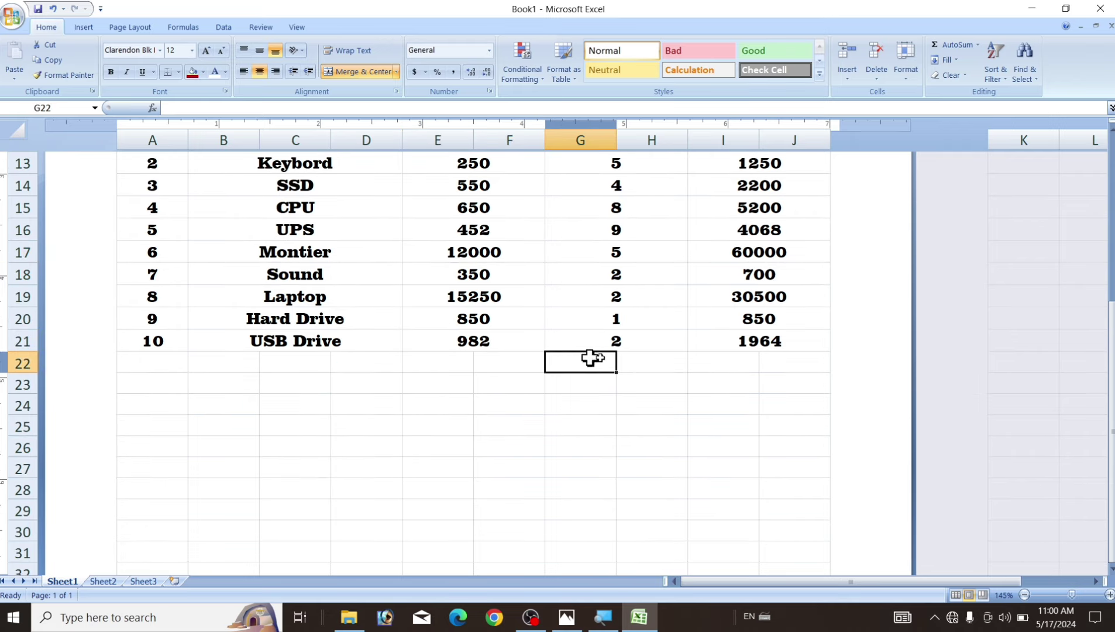
mouse_move(591, 359)
left_mouse_down()
mouse_move(667, 373)
mouse_move(668, 409)
left_mouse_up()
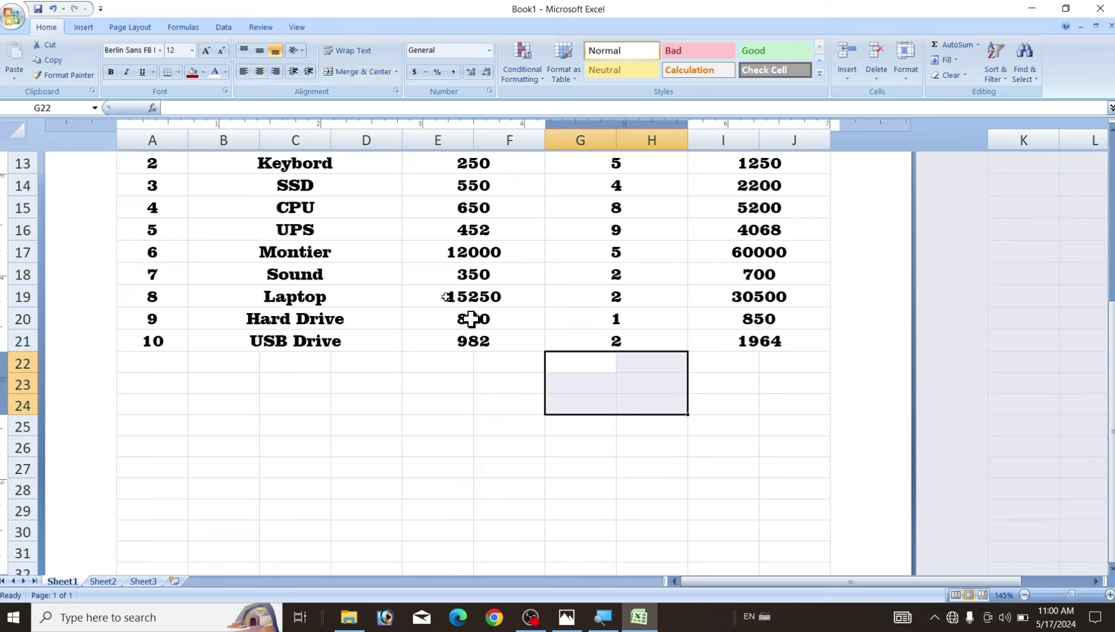
left_click(396, 72)
left_click(397, 107)
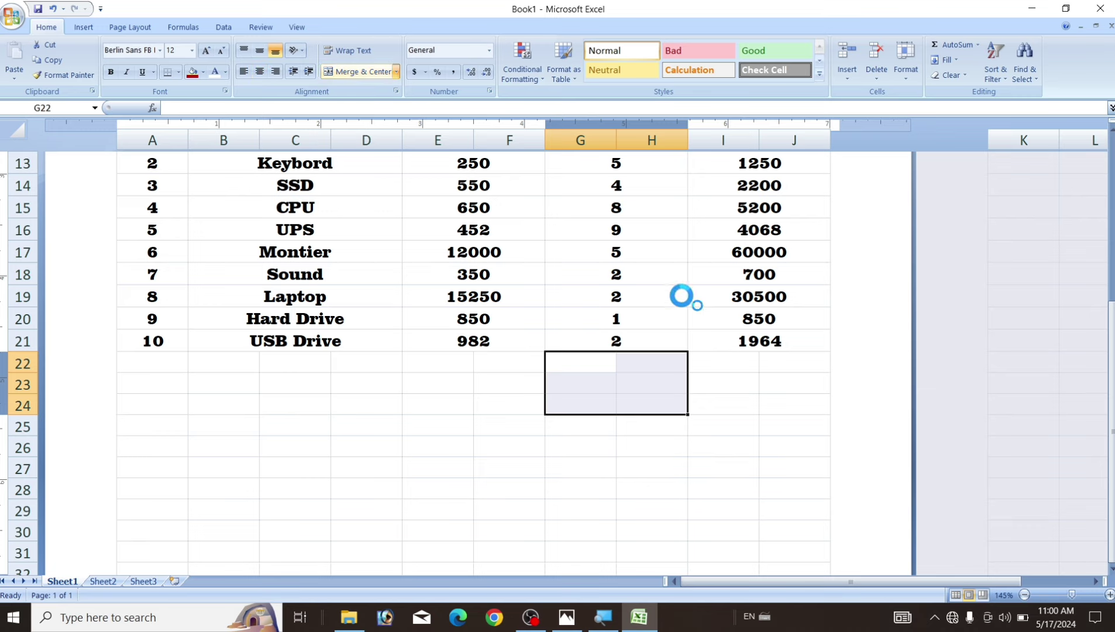
left_click_drag(714, 363, 788, 397)
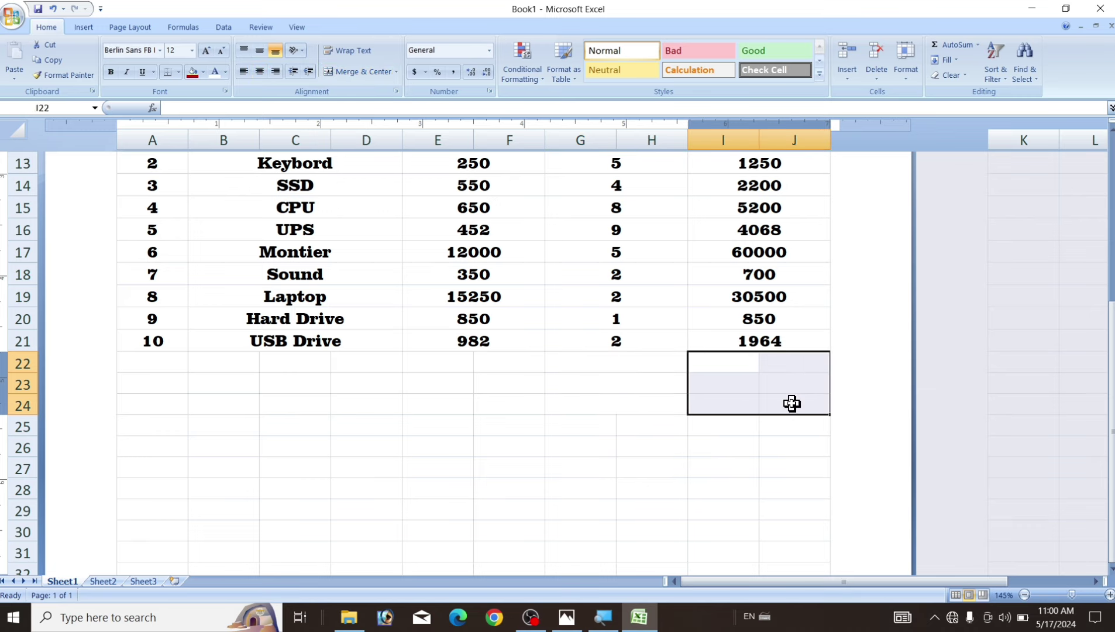
left_click(778, 401)
left_click_drag(722, 361, 806, 399)
left_click(396, 71)
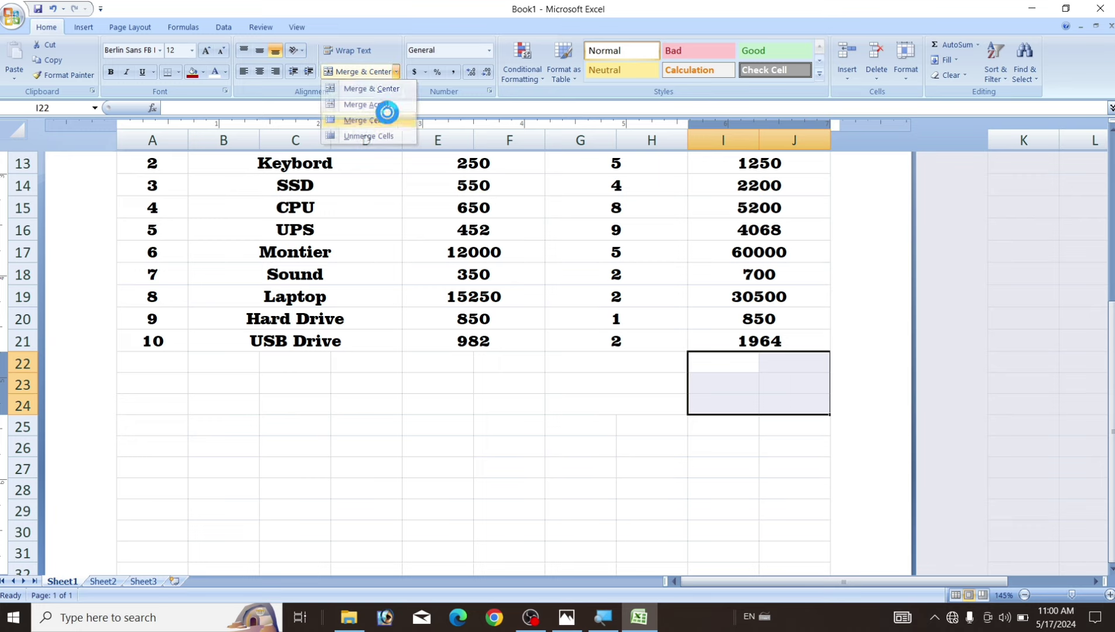
left_click(384, 118)
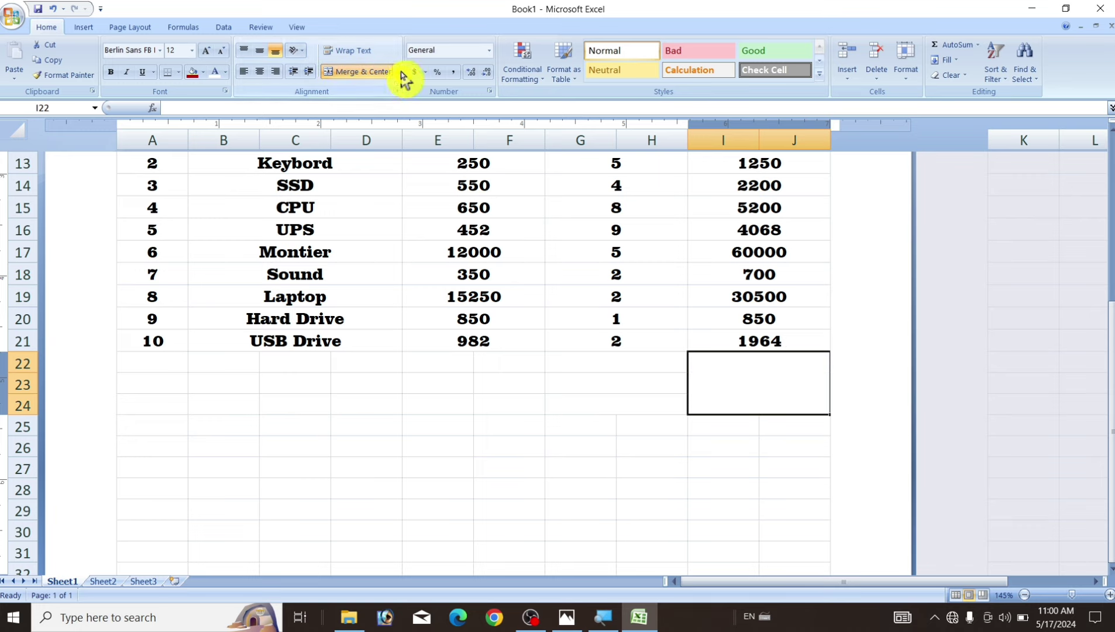
left_click(396, 72)
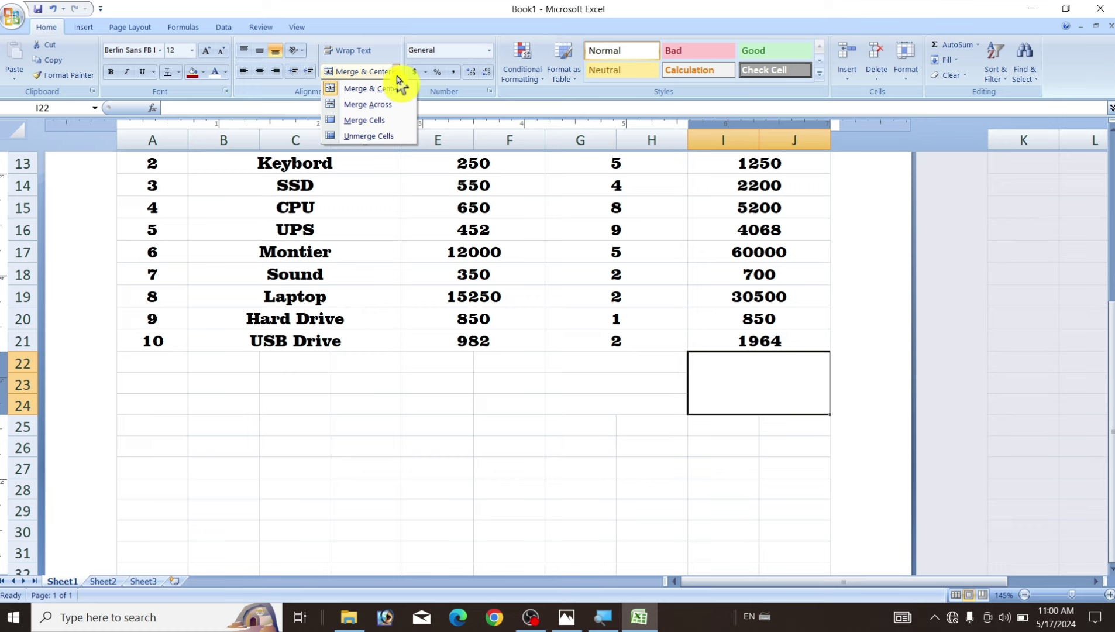
left_click(385, 106)
Type Total, GST 15% and Grand Total labels in G22:G24, fixing 'GSt' to 'GST'
left_click(590, 366)
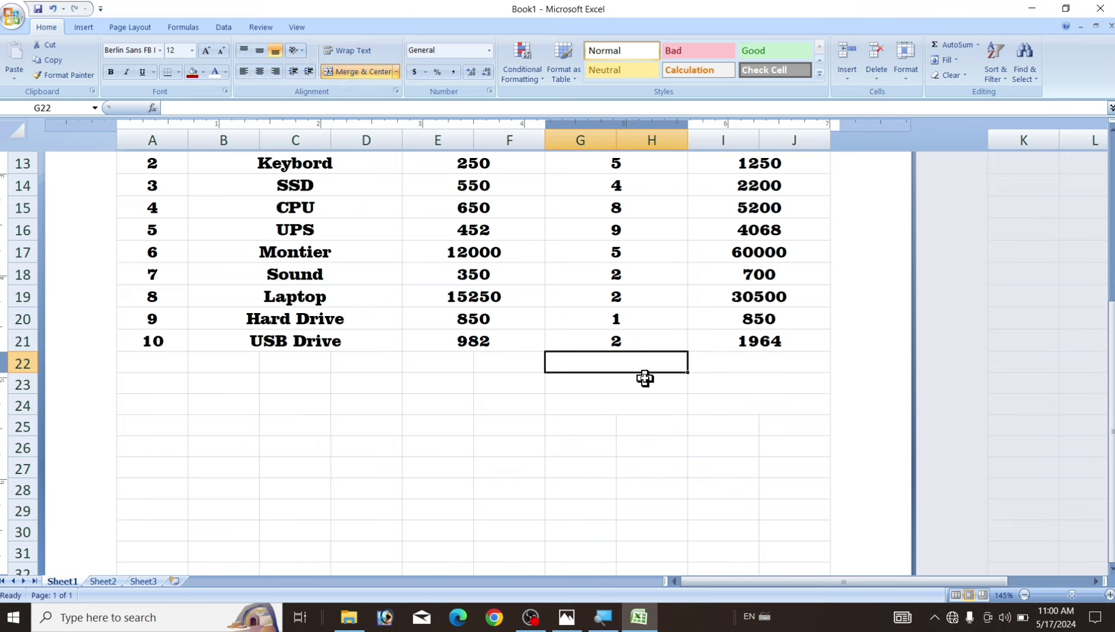
type("Total")
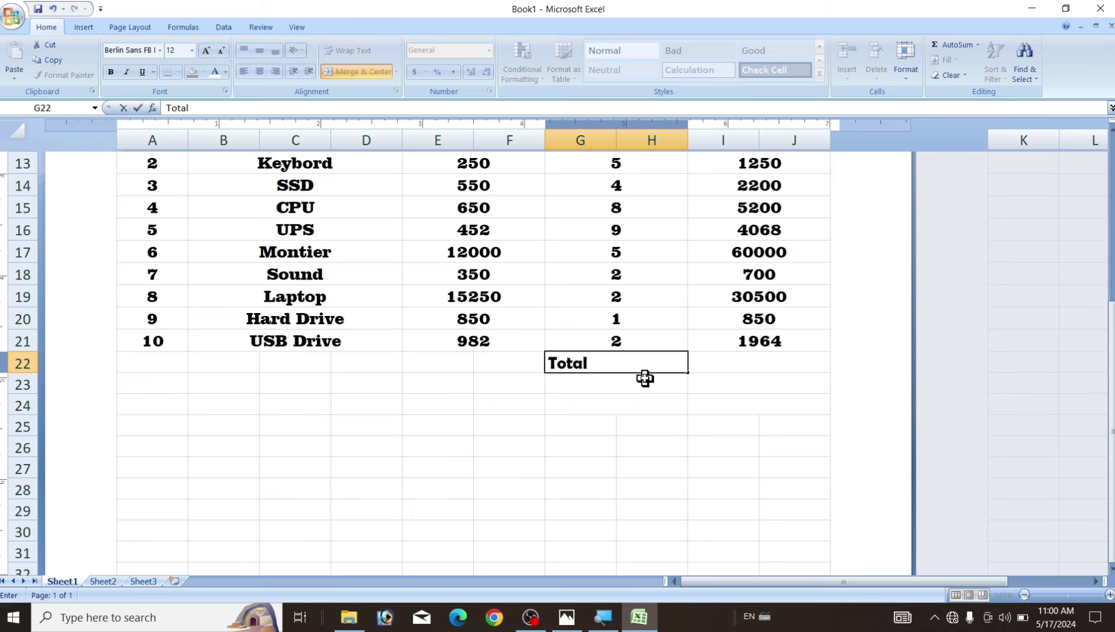
left_click(645, 384)
type("GSt 15%")
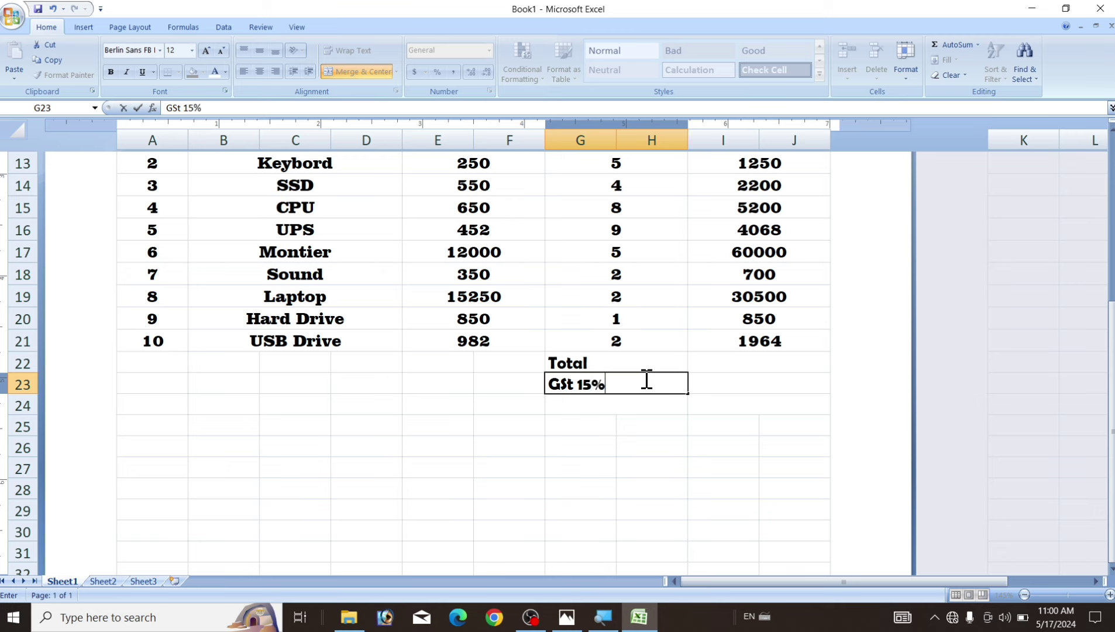
key("Return")
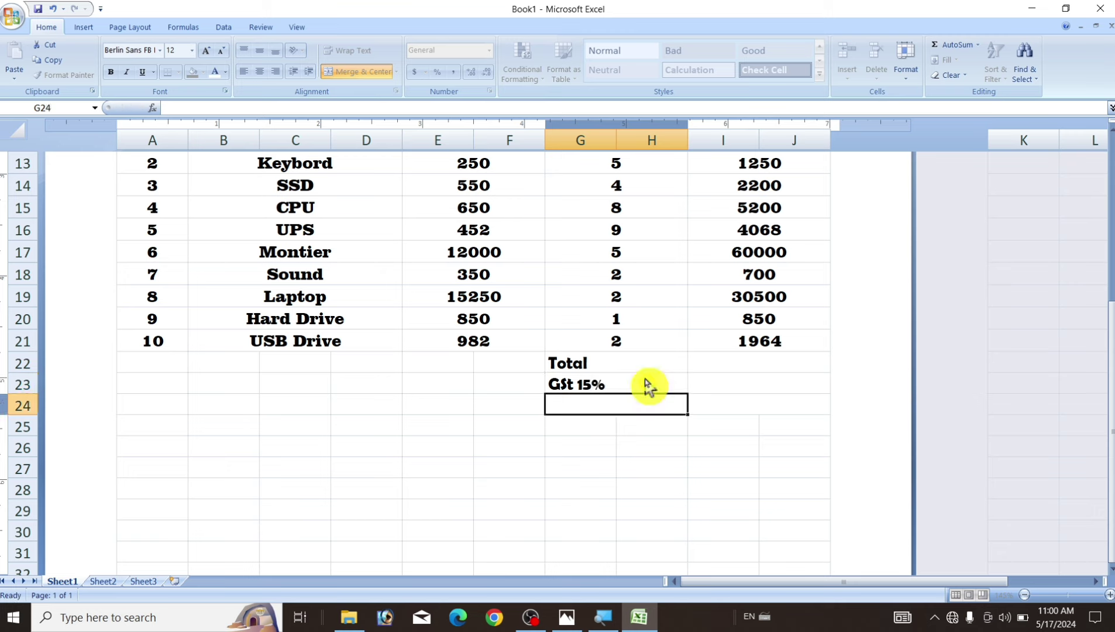
type("Grand Total")
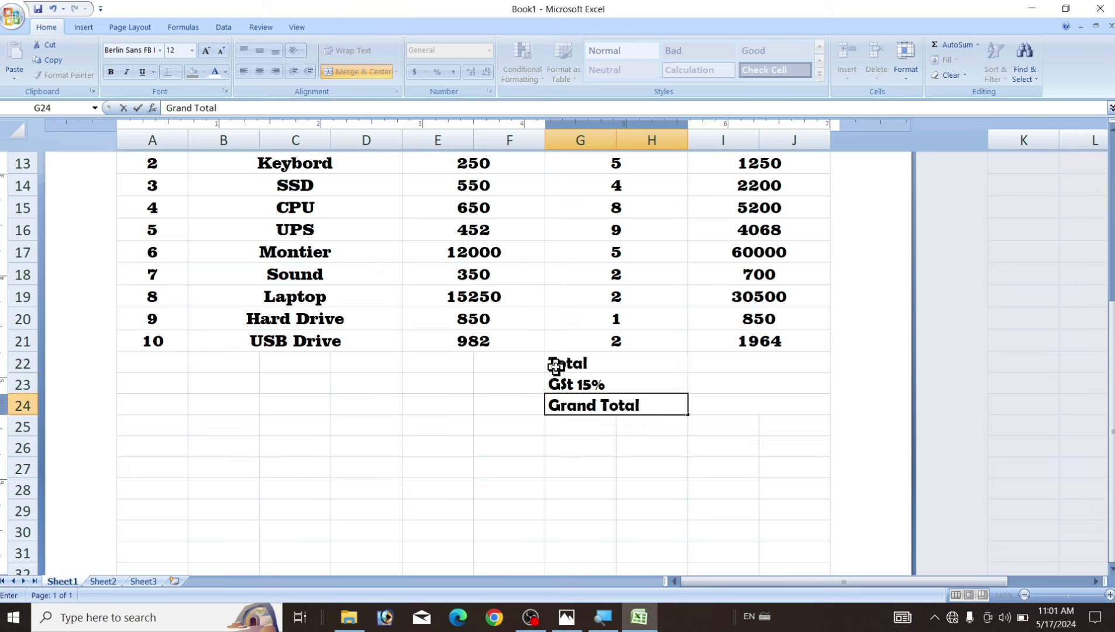
left_click(635, 363)
left_click(591, 384)
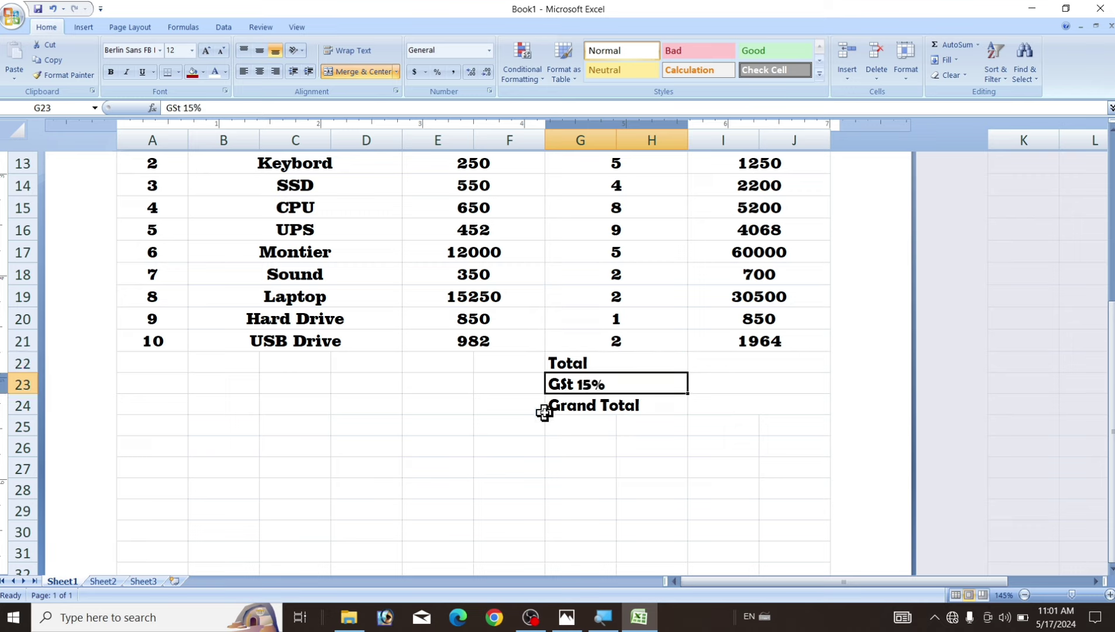
left_click(572, 409)
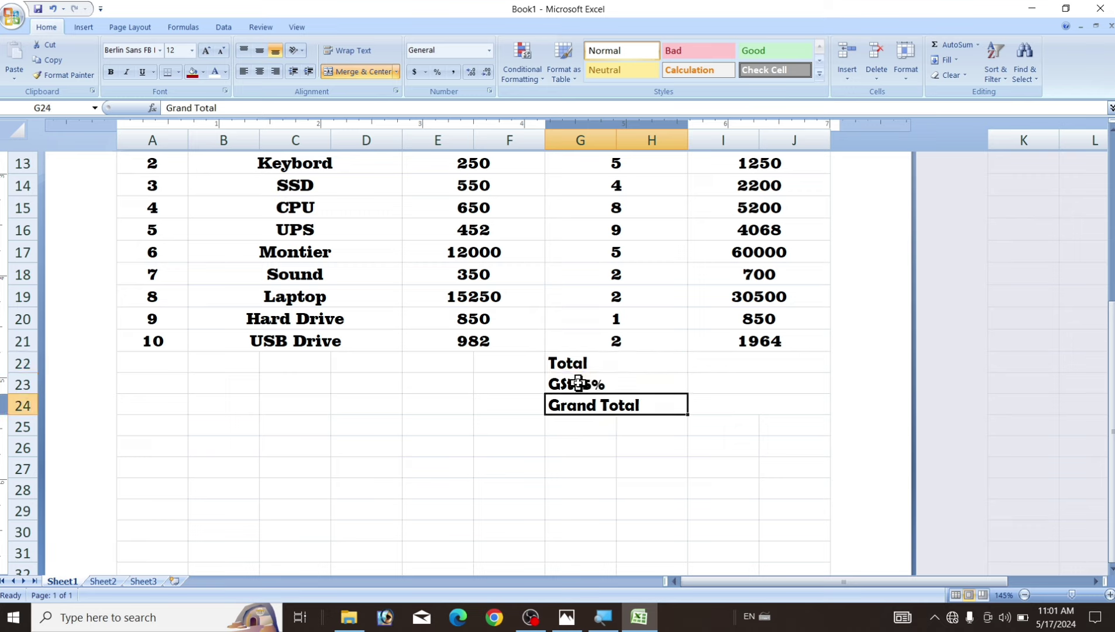
double_click(578, 384)
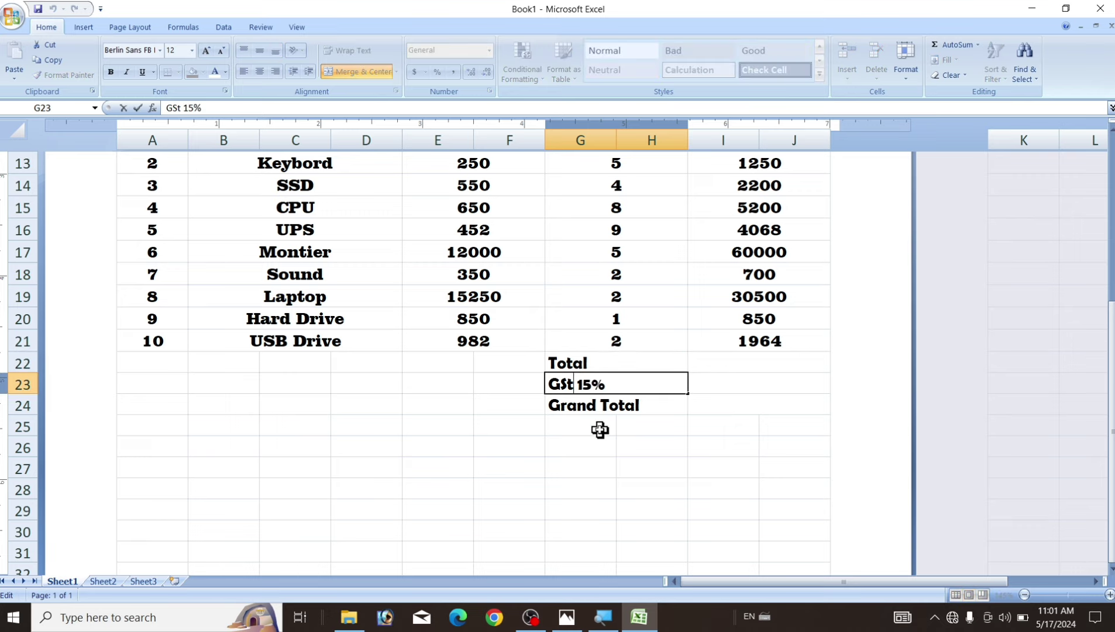
key("BackSpace")
type("T")
left_click_drag(612, 351, 736, 399)
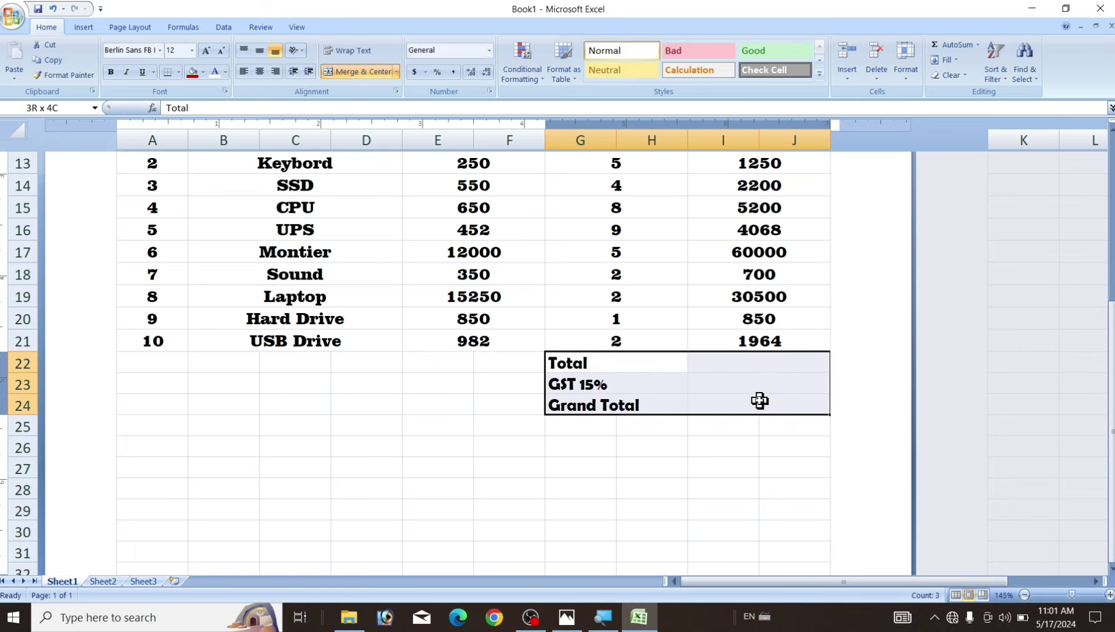
Set the summary rows G22:J24 in Berlin Sans FB Demi
left_click(160, 51)
scroll(211, 170, "up", 5)
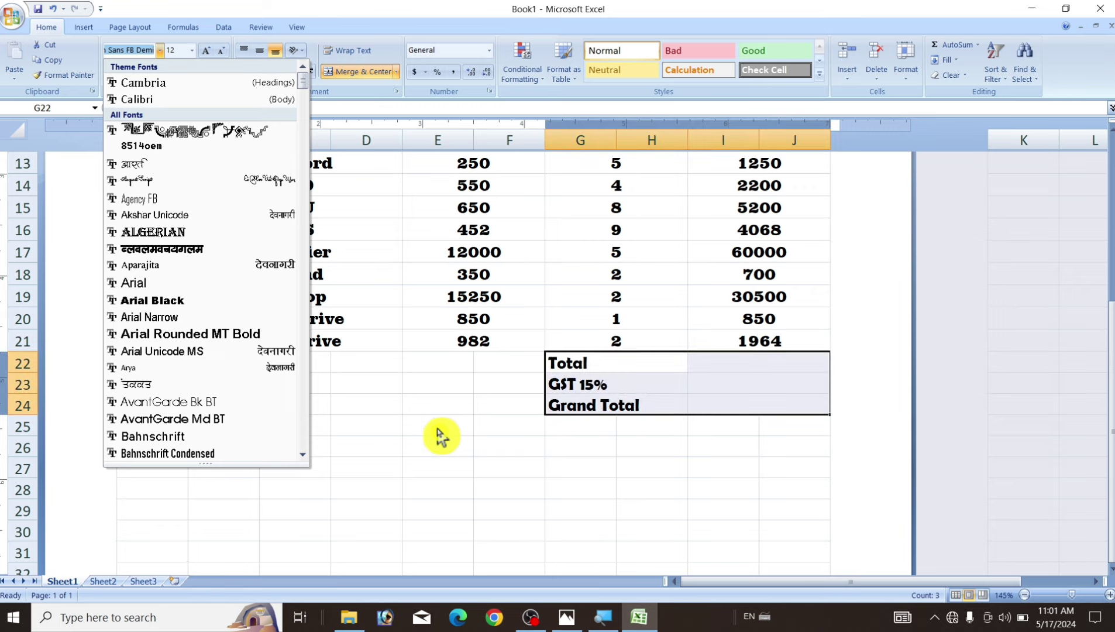
left_click(484, 423)
Copy the 982 rate cell's formatting onto the summary rows with Format Painter
left_click(486, 337)
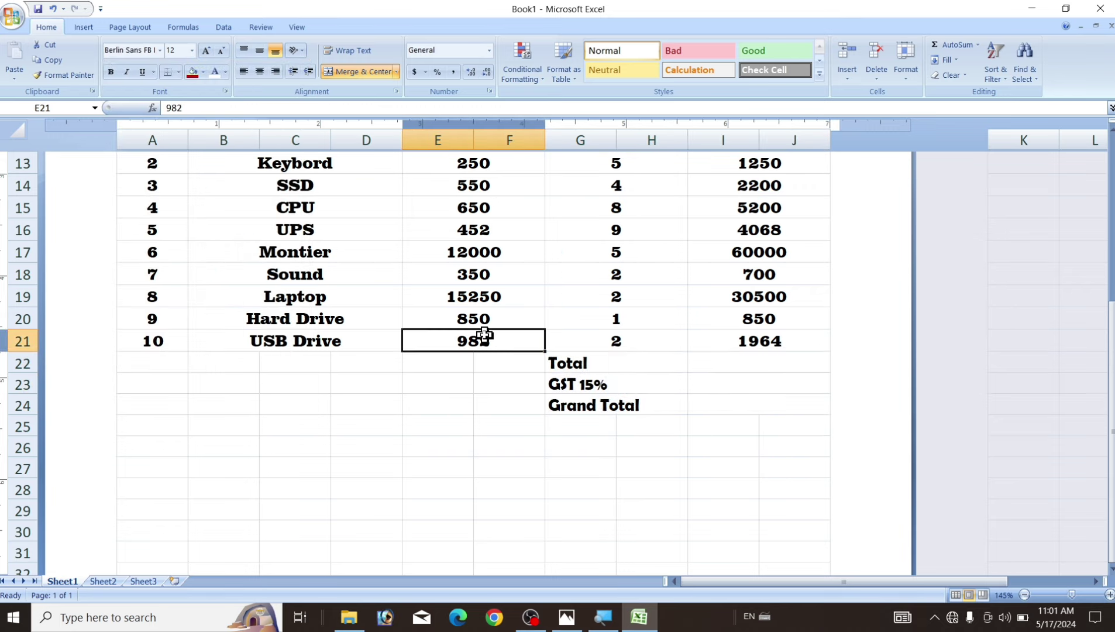
left_click(63, 76)
left_click_drag(570, 361, 732, 409)
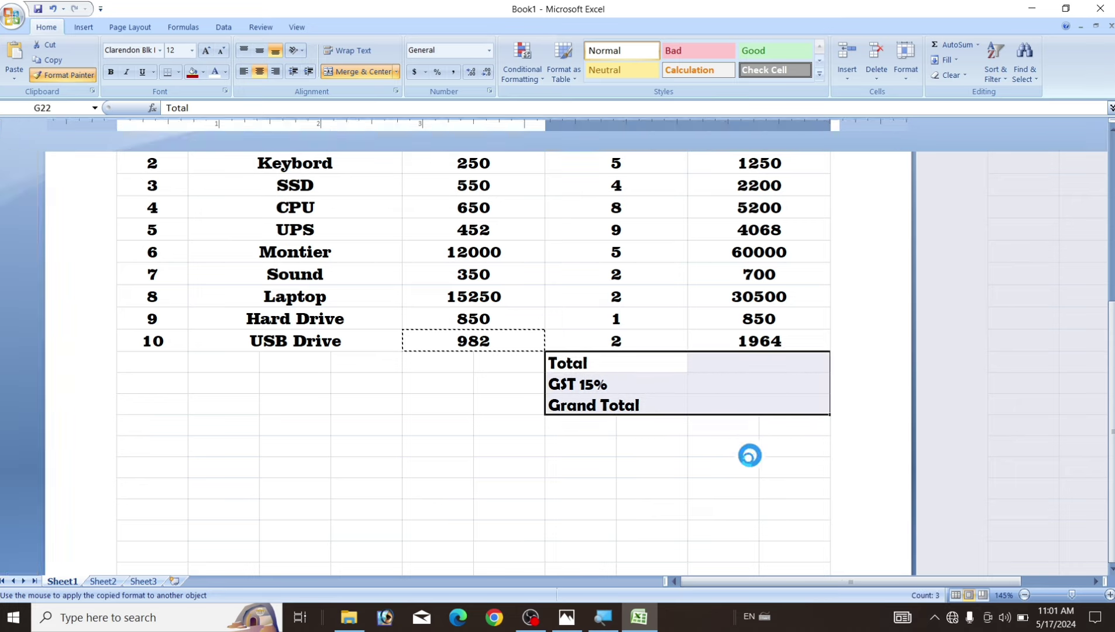
left_click(747, 468)
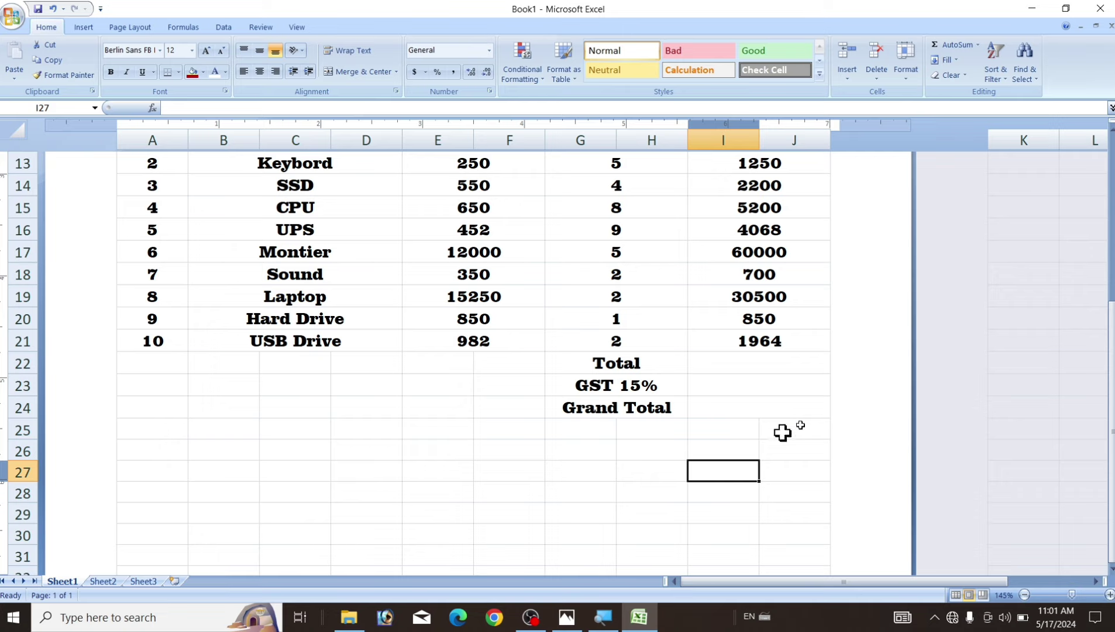
left_click(771, 368)
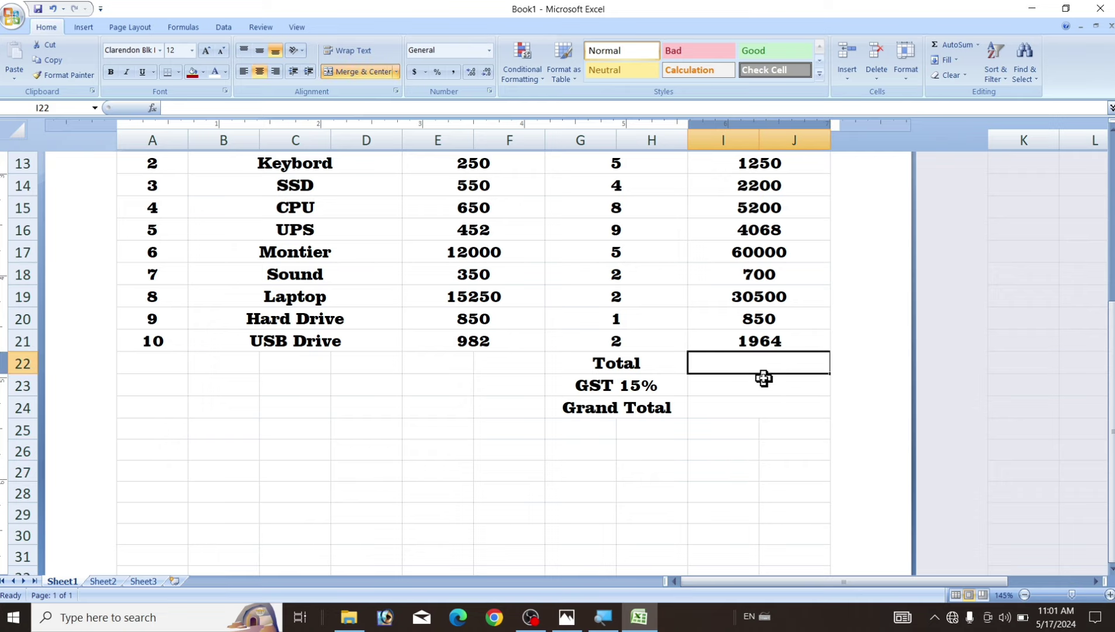
scroll(763, 378, "up", 2)
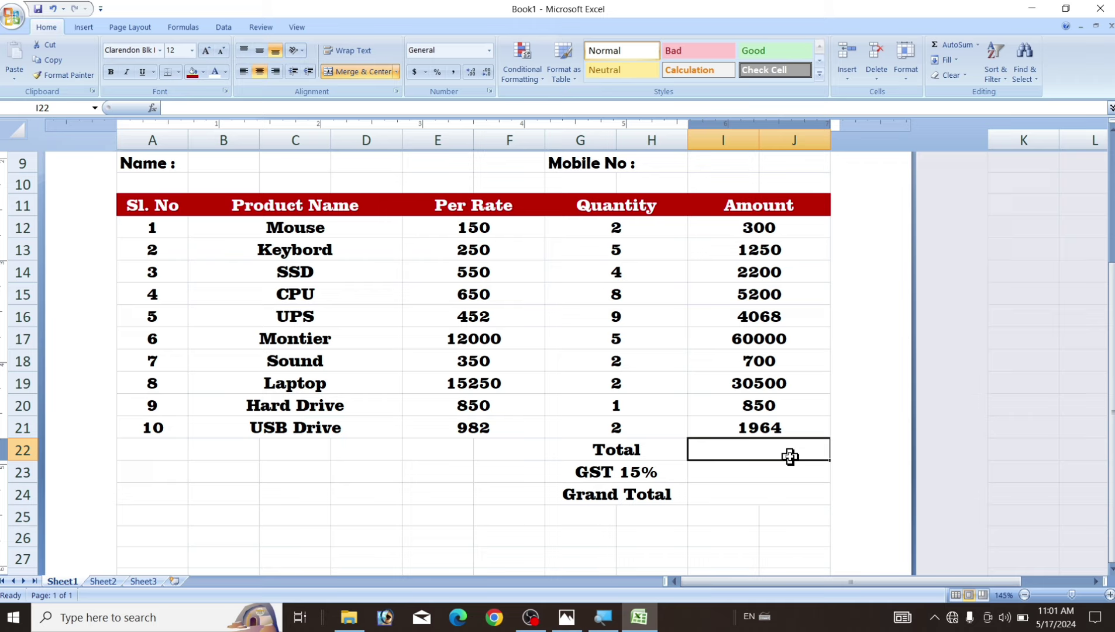
AutoSum the Amount column into I22 (107032) and compute GST =I22*15/100 (16054.8)
key("alt+equal")
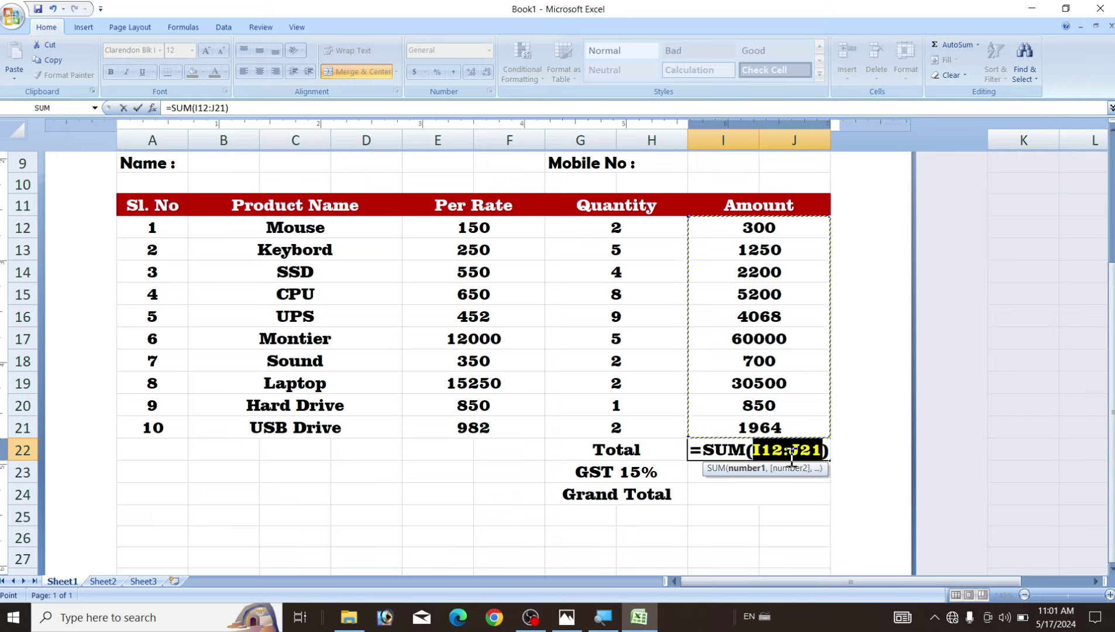
key("Return")
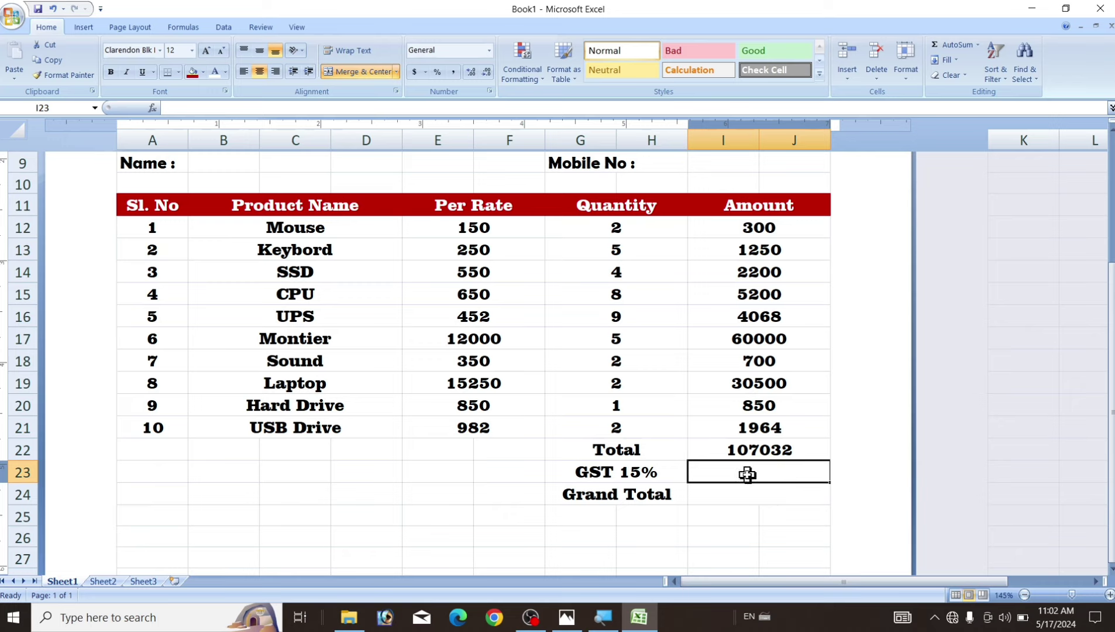
type("=")
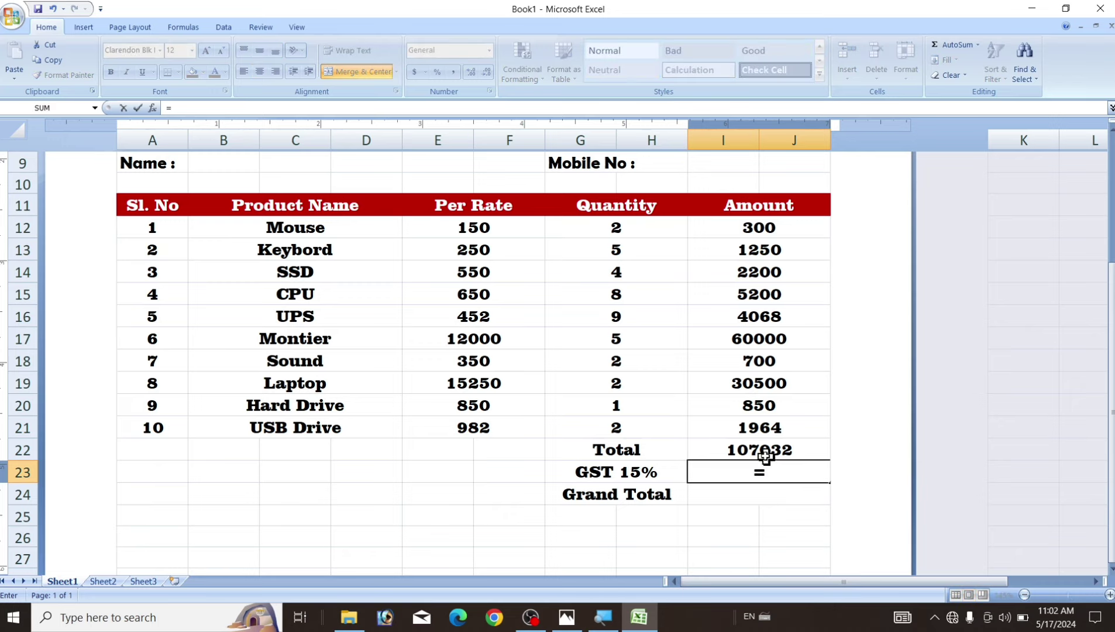
left_click(765, 457)
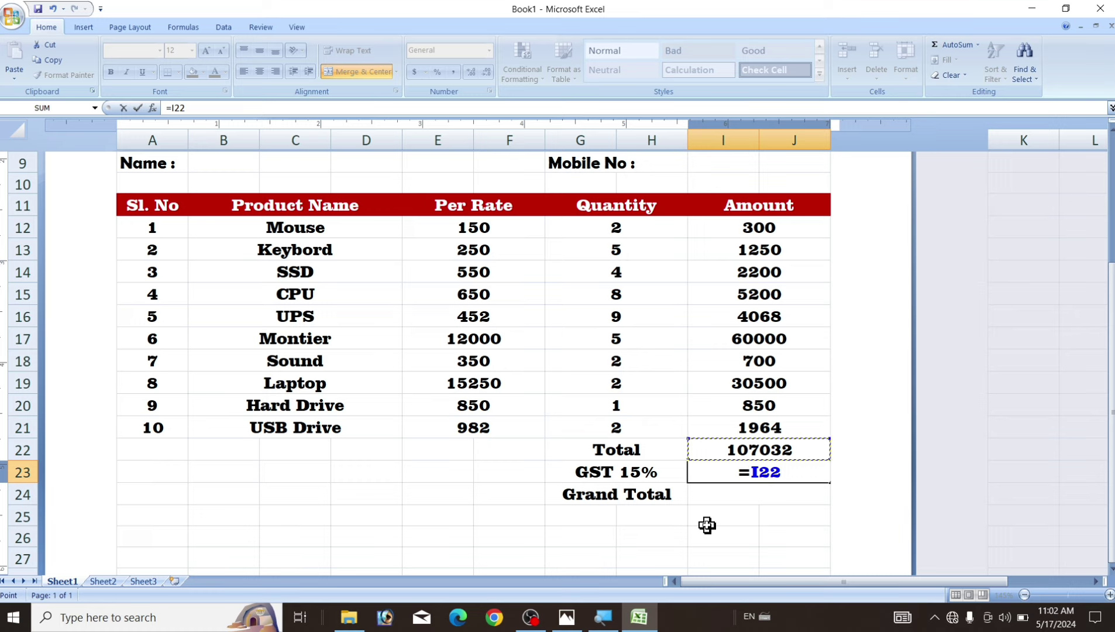
type("*1")
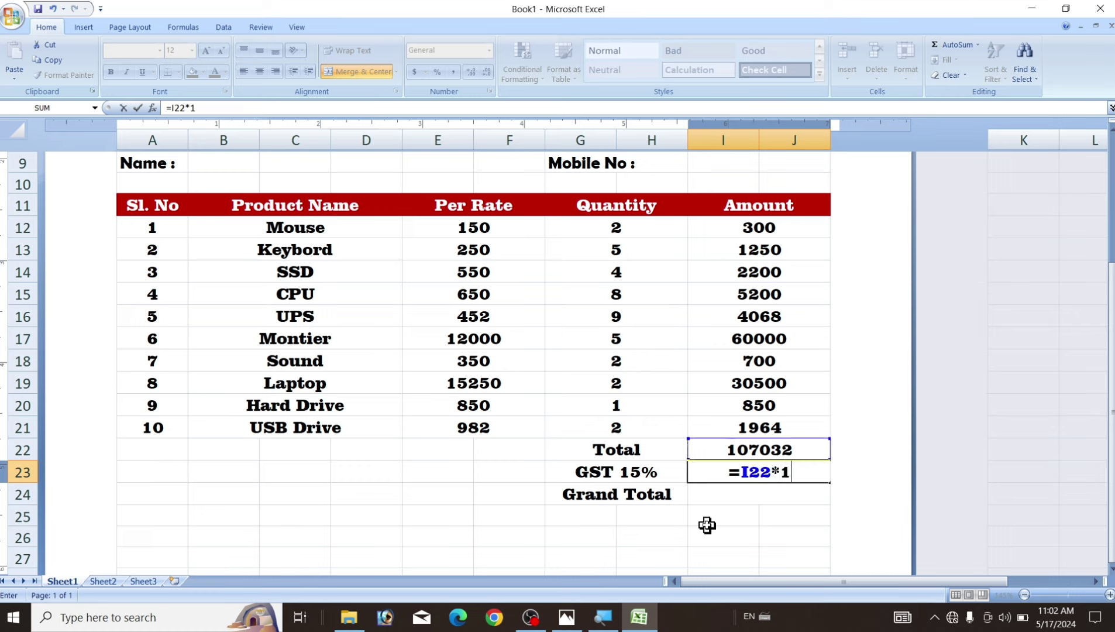
type("5/")
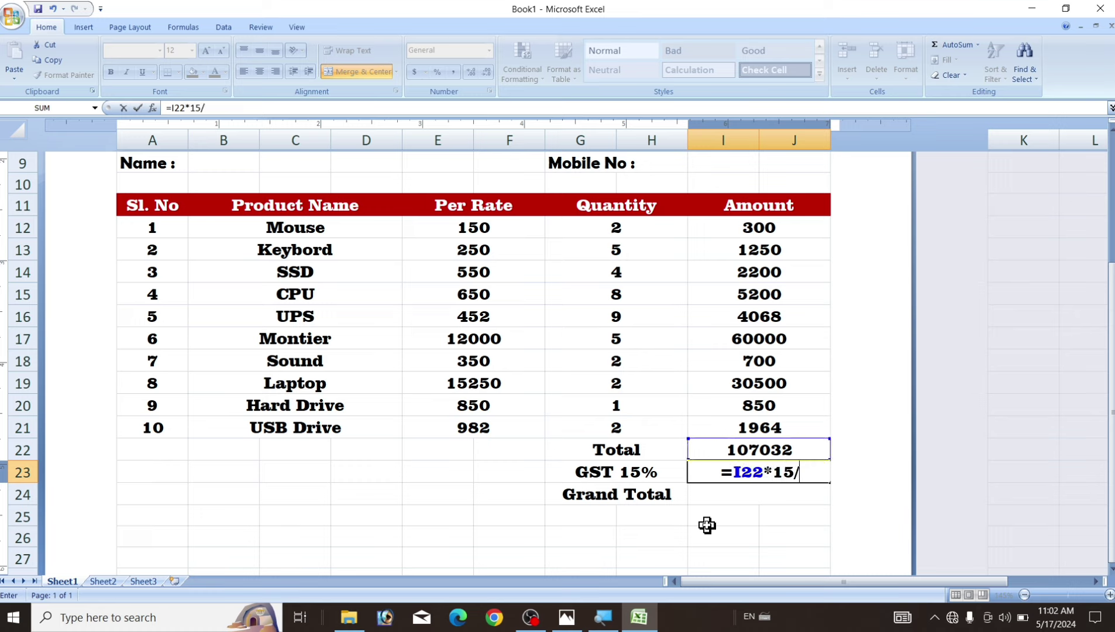
type("100")
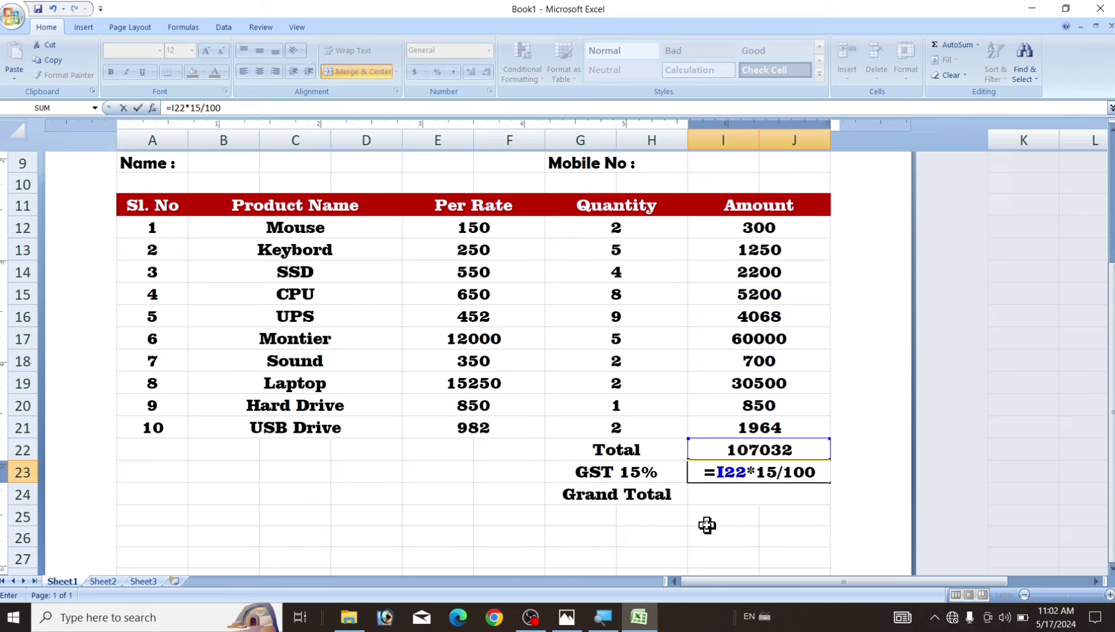
key("Return")
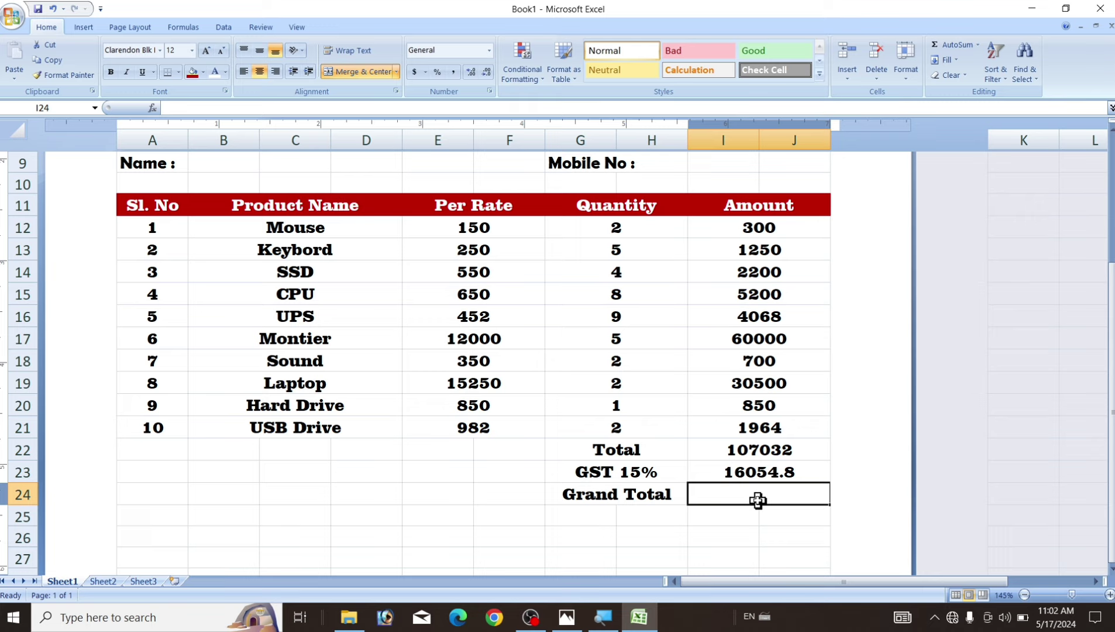
Enter =I22+I23 in I24 for the grand total 123086.8
type("=")
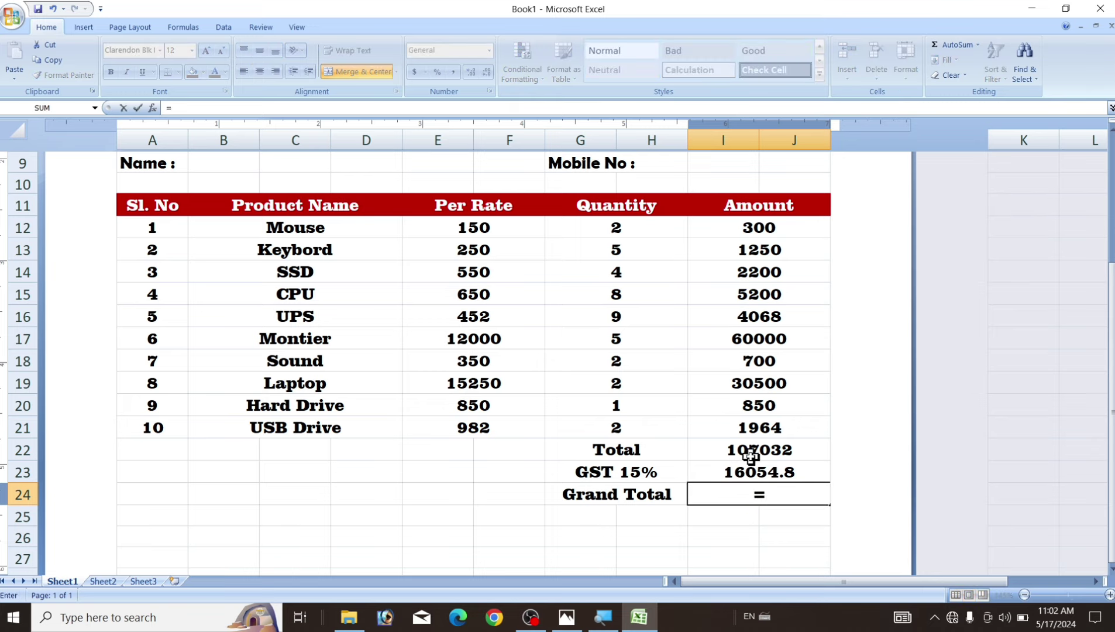
left_click(748, 456)
type("+")
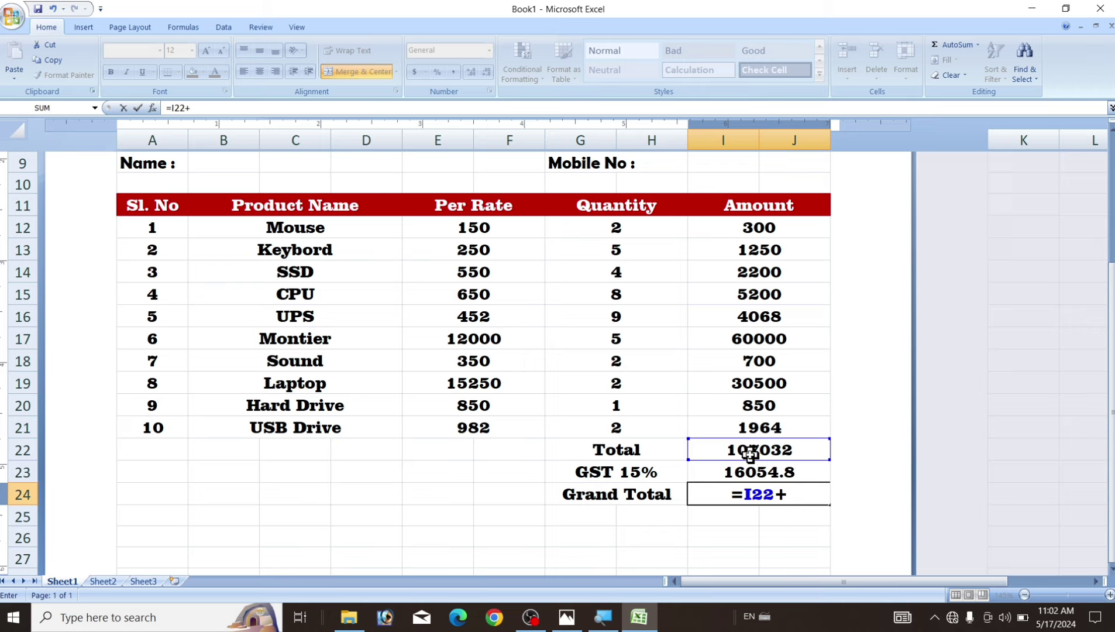
left_click(749, 472)
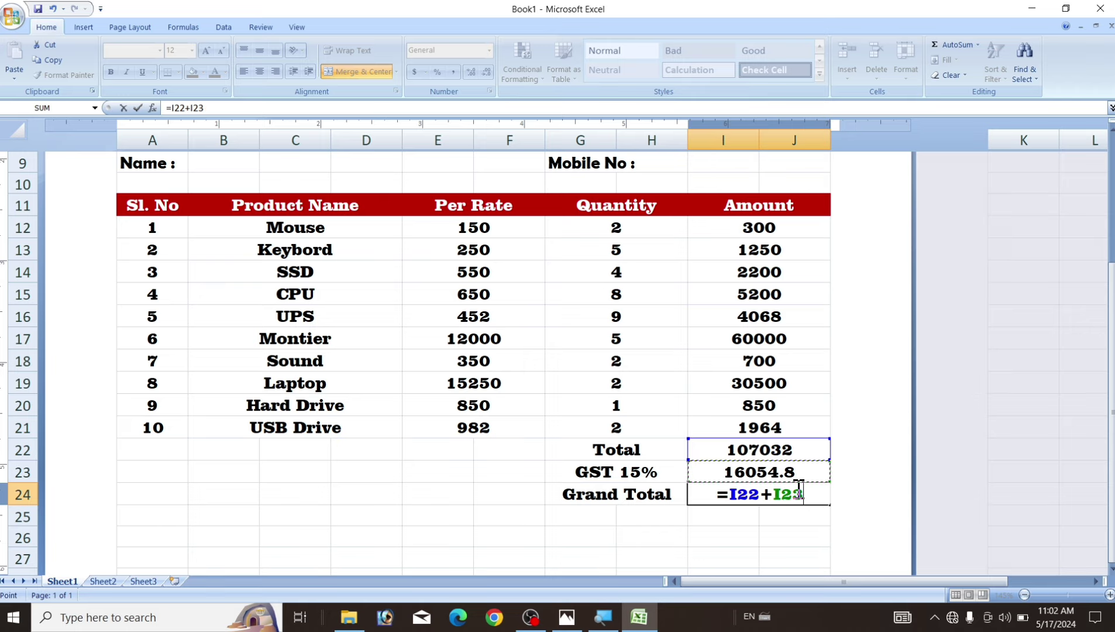
key("Return")
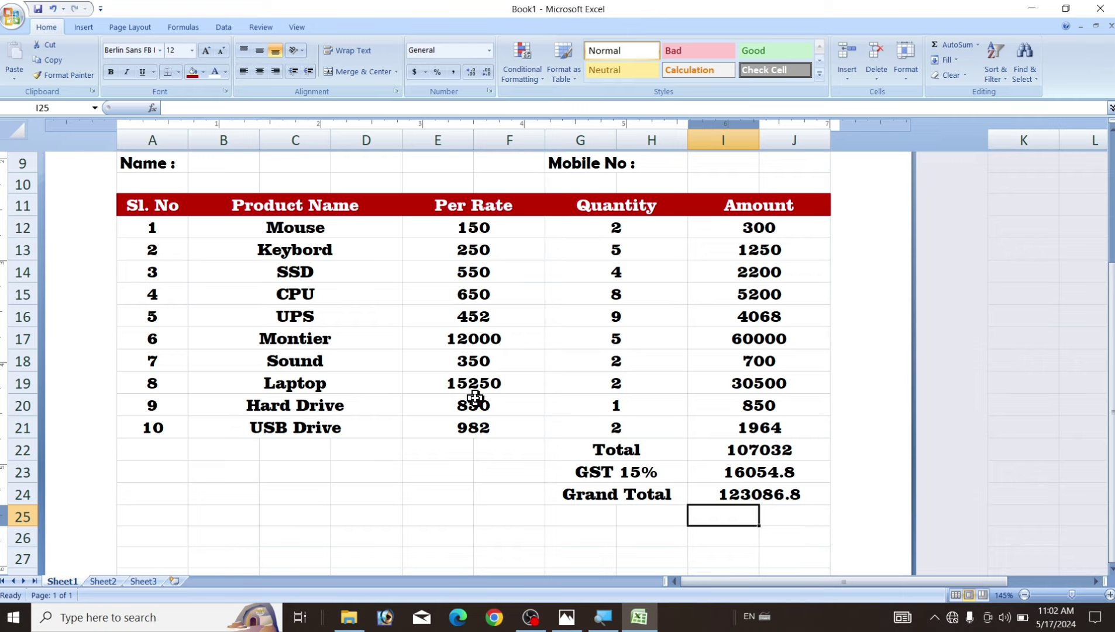
Apply Outside Borders to the shop header, the Invoice Billing bar and the Bill No to Mobile No rows
scroll(475, 397, "up", 3)
scroll(724, 362, "down", 2)
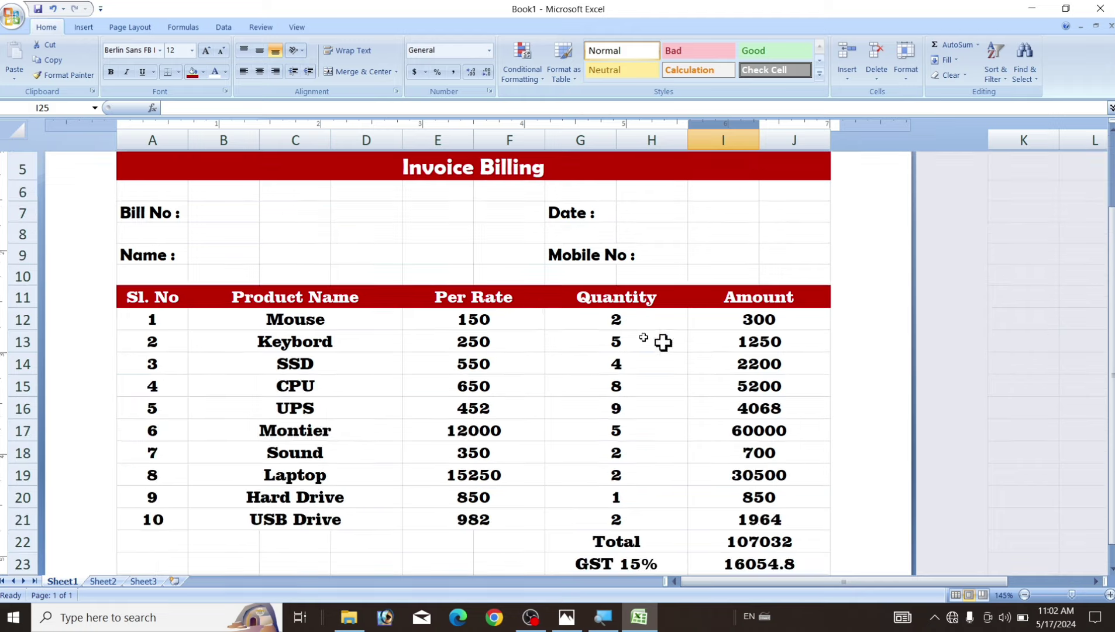
scroll(540, 316, "up", 2)
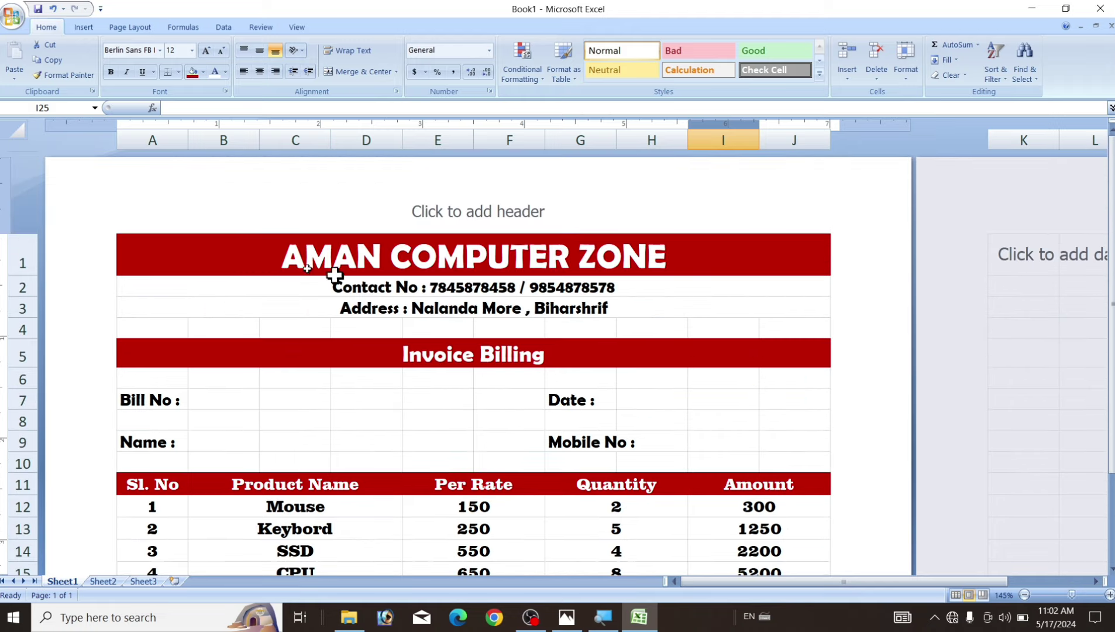
left_click_drag(174, 257, 567, 313)
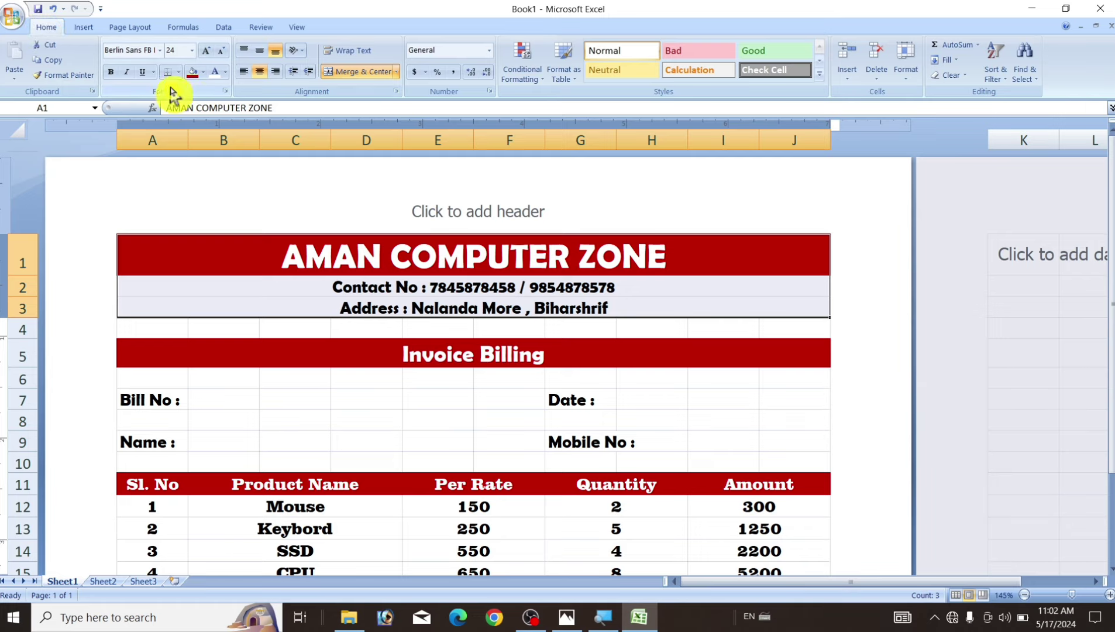
left_click(179, 71)
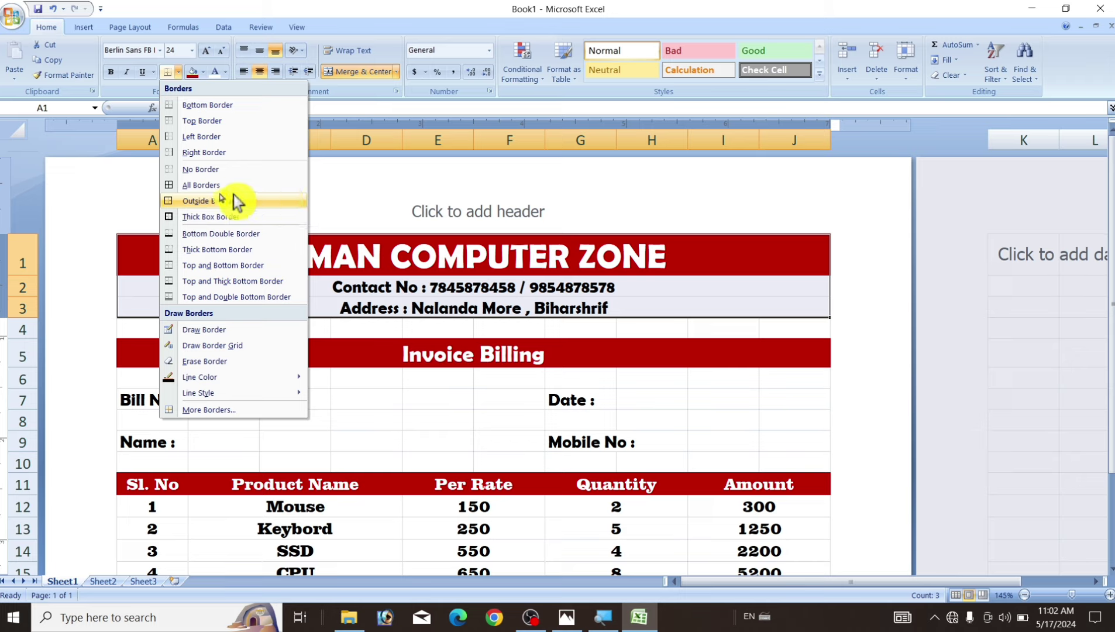
left_click(228, 202)
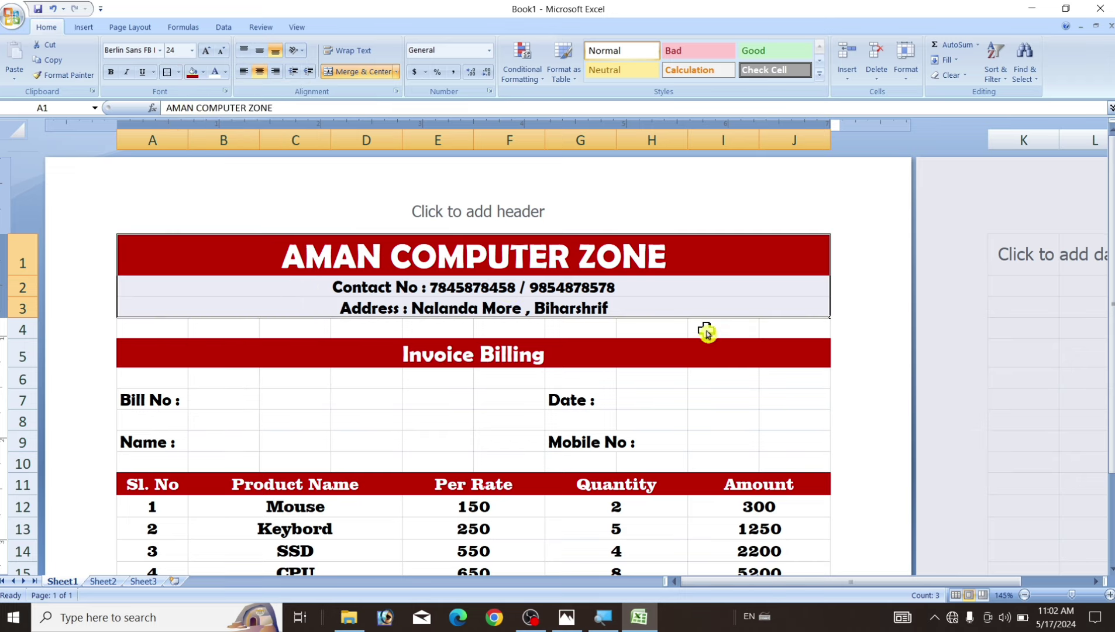
left_click(700, 303)
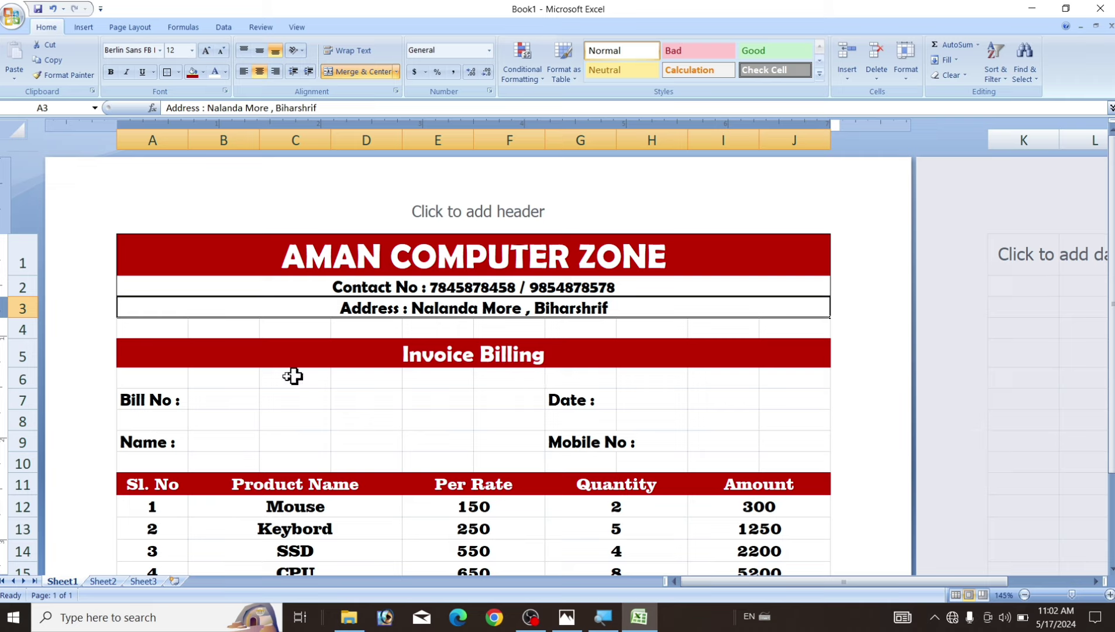
left_click(187, 358)
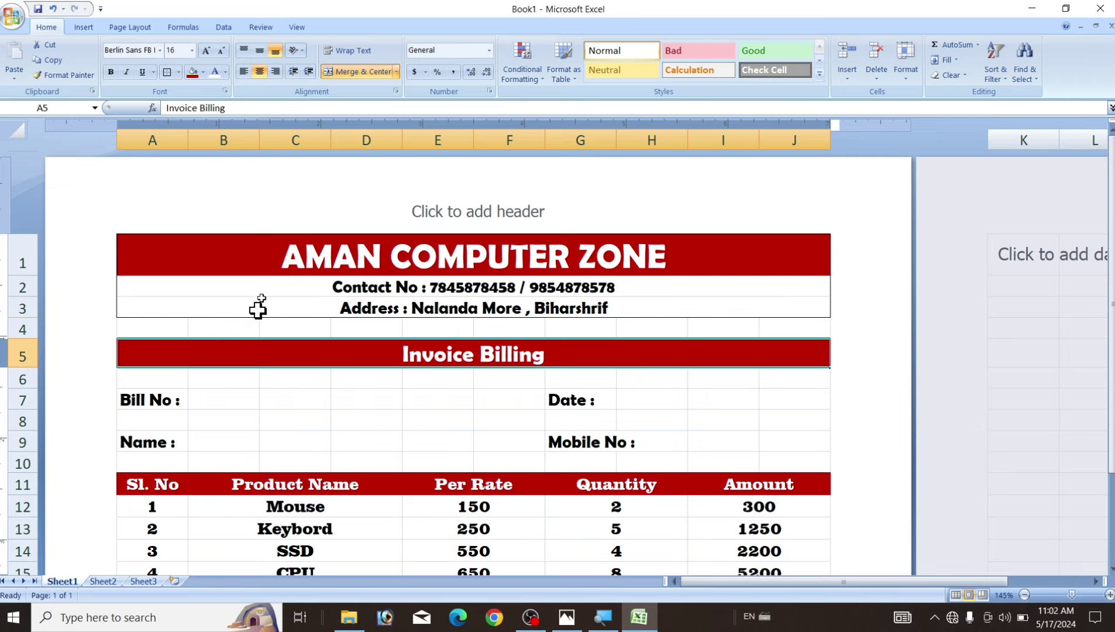
left_click(169, 73)
mouse_move(140, 398)
left_mouse_down()
mouse_move(484, 437)
mouse_move(772, 436)
left_mouse_up()
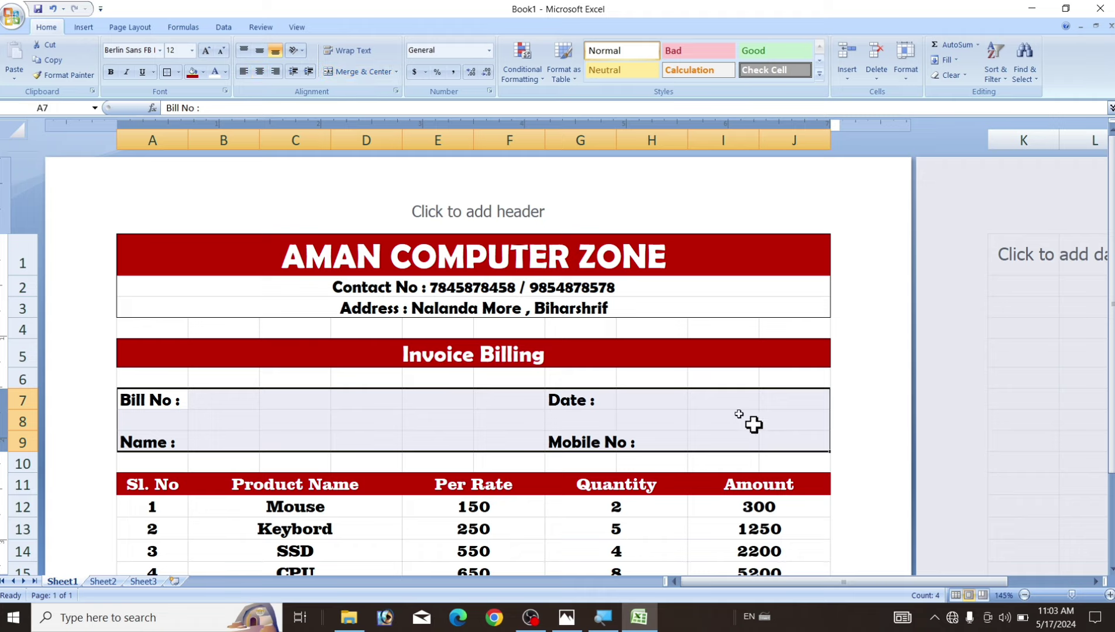
left_click(169, 73)
Apply All Borders to the item table A11:J21 and the Total, GST and Grand Total cells
scroll(630, 299, "down", 3)
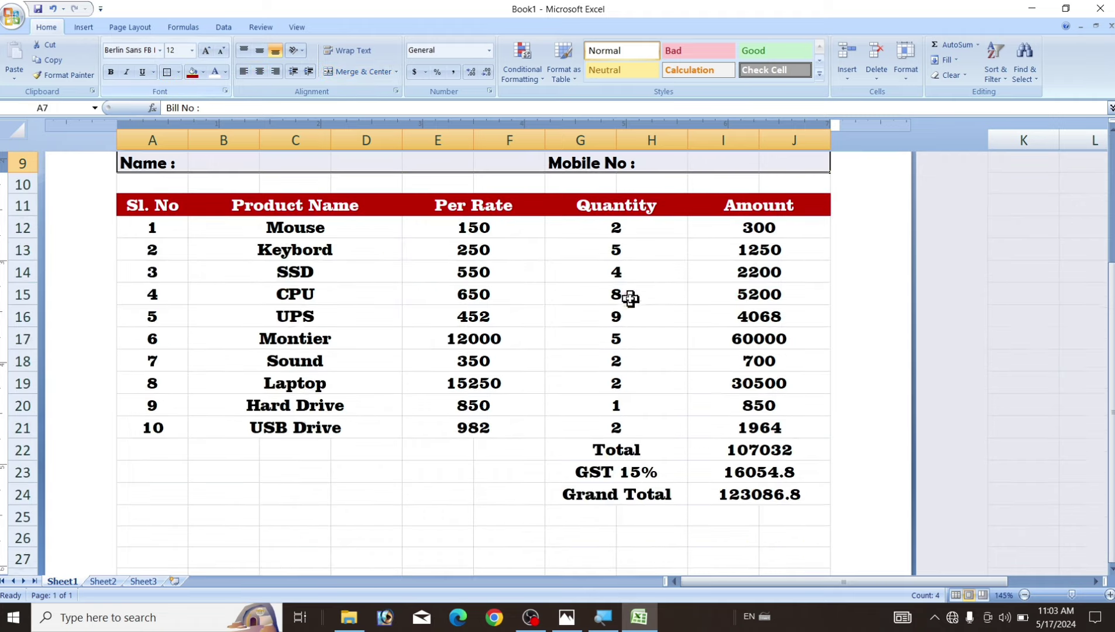
left_click_drag(129, 203, 769, 419)
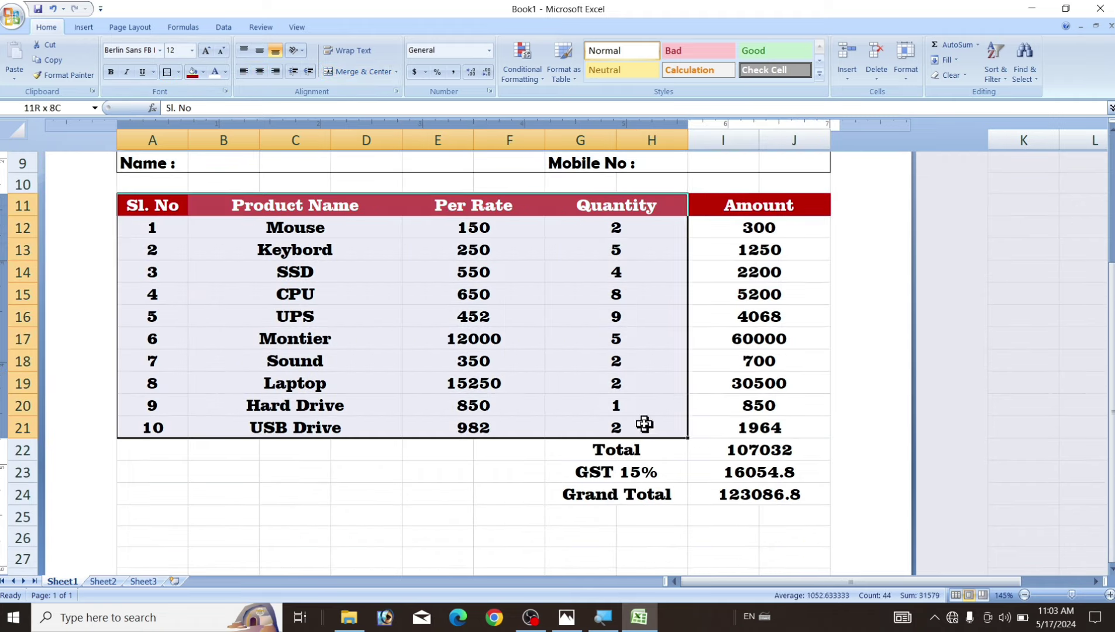
left_click(178, 72)
left_click(219, 183)
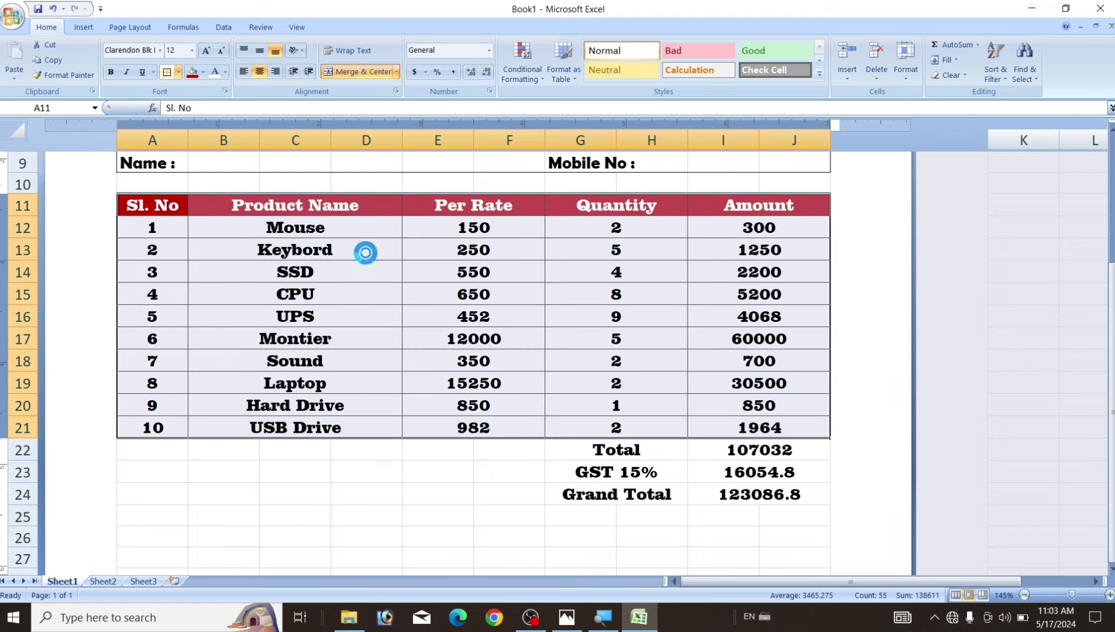
left_click(468, 503)
left_click_drag(590, 451, 772, 494)
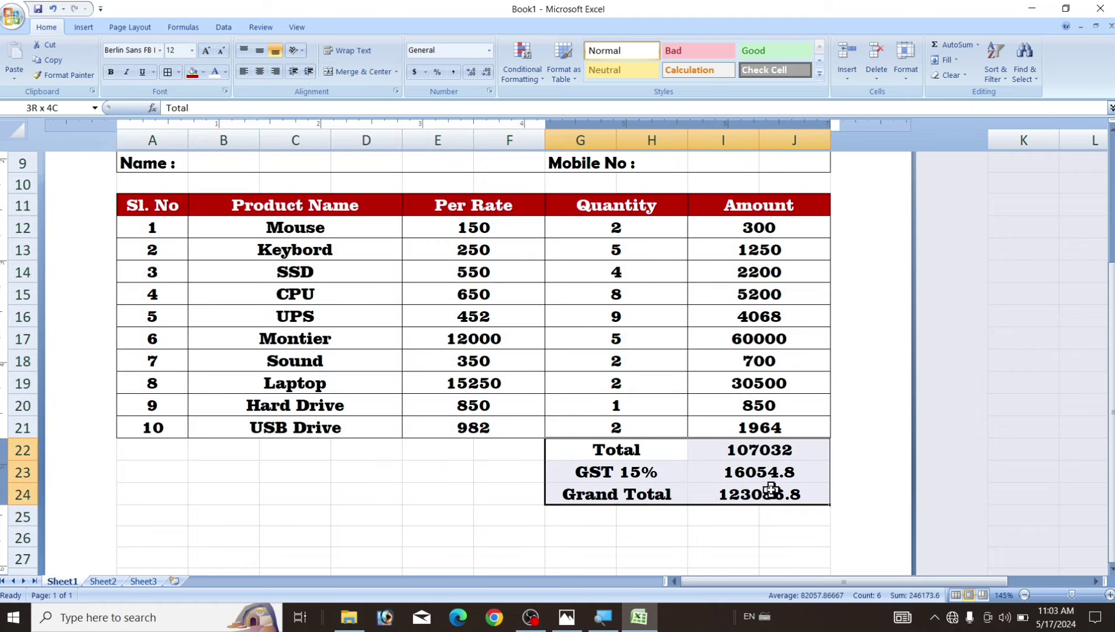
left_click(168, 72)
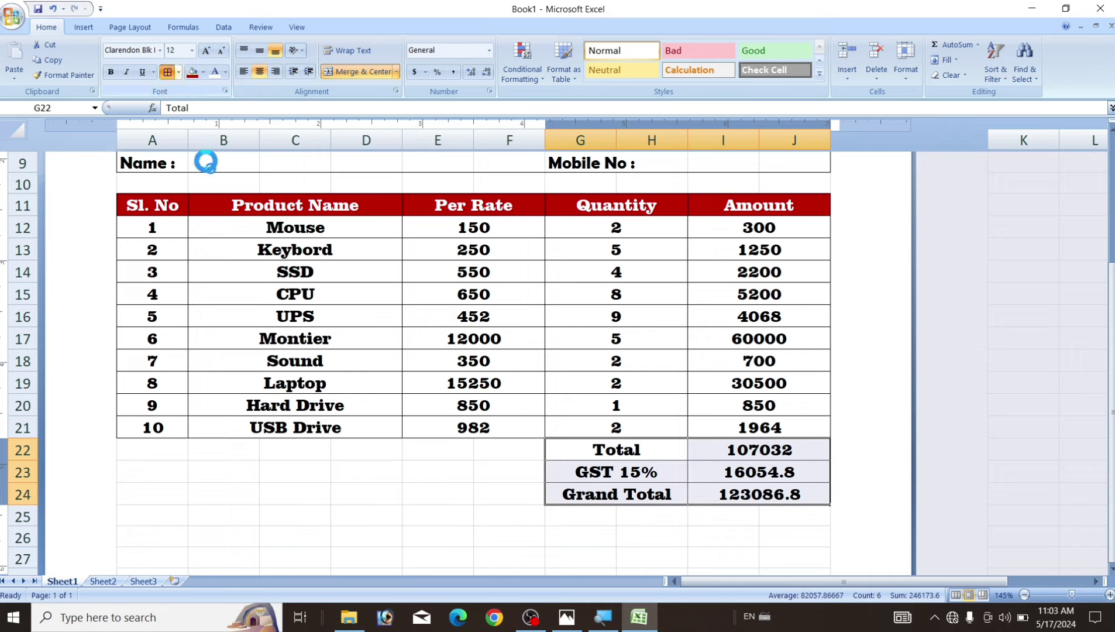
left_click(408, 505)
Merge A7:C7 and A9:F9, left-aligning the Bill No : and Name : labels
scroll(760, 421, "up", 2)
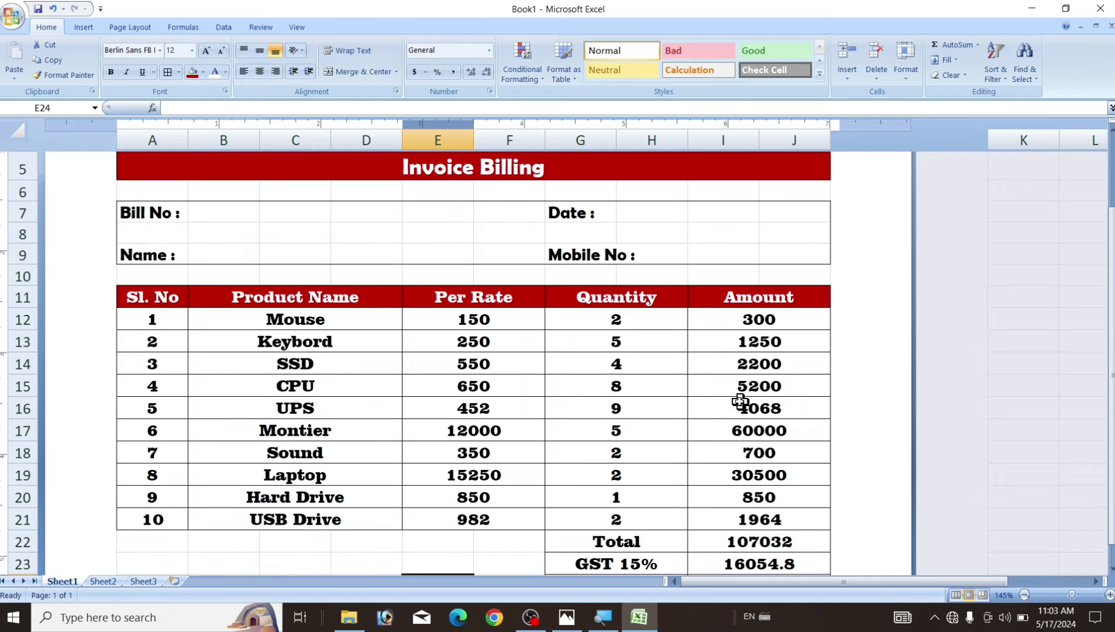
scroll(740, 403, "up", 3)
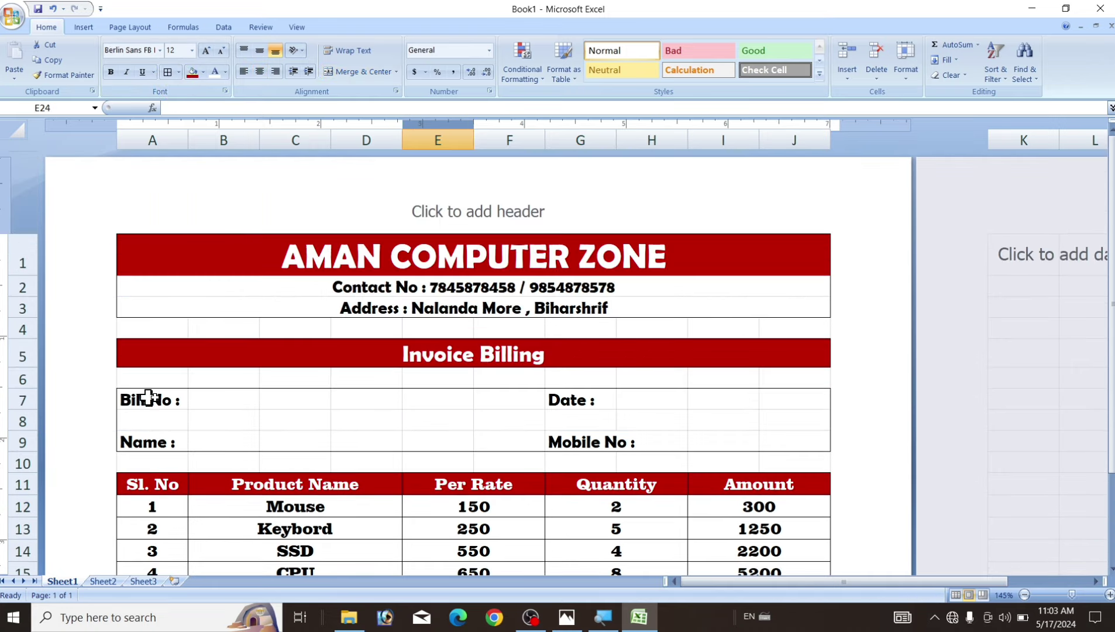
left_click(218, 402)
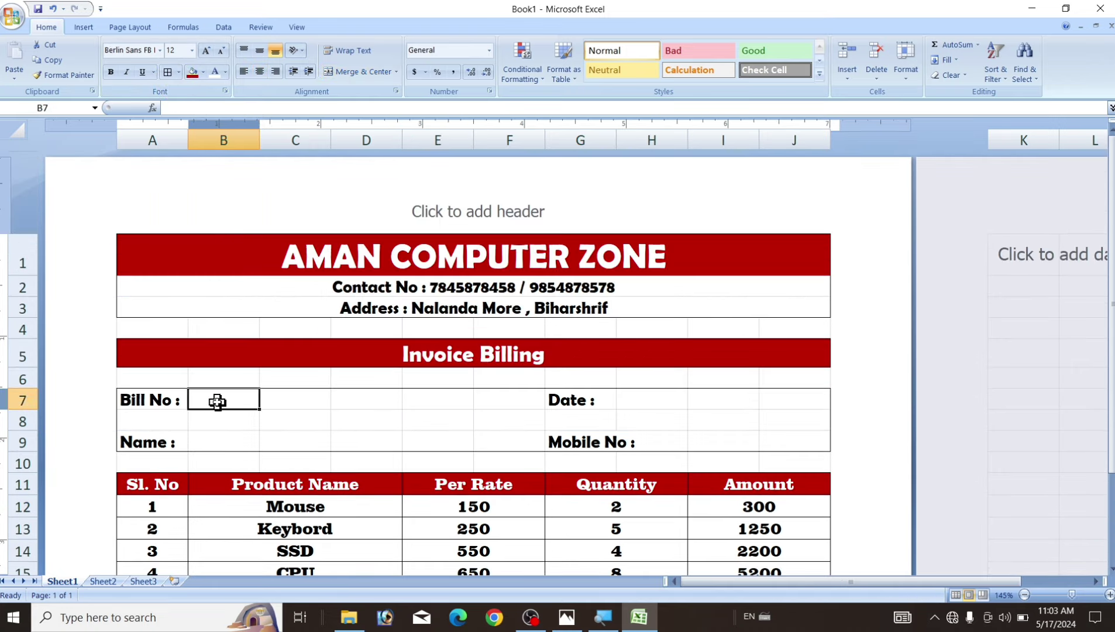
left_click(210, 445)
left_click(654, 399)
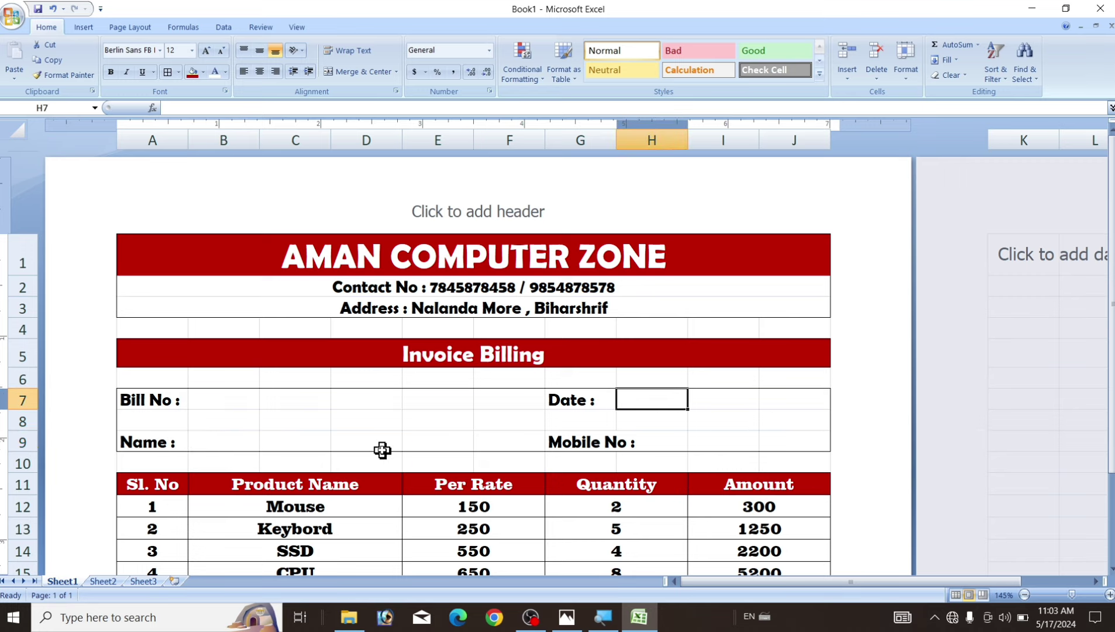
left_click_drag(131, 403, 300, 400)
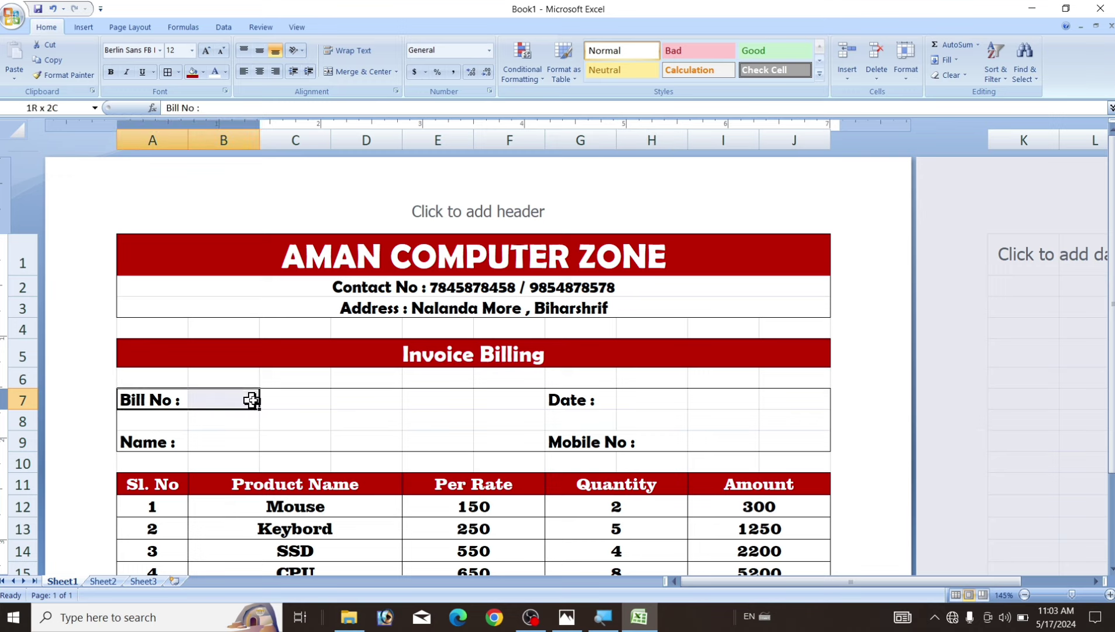
left_click(300, 401)
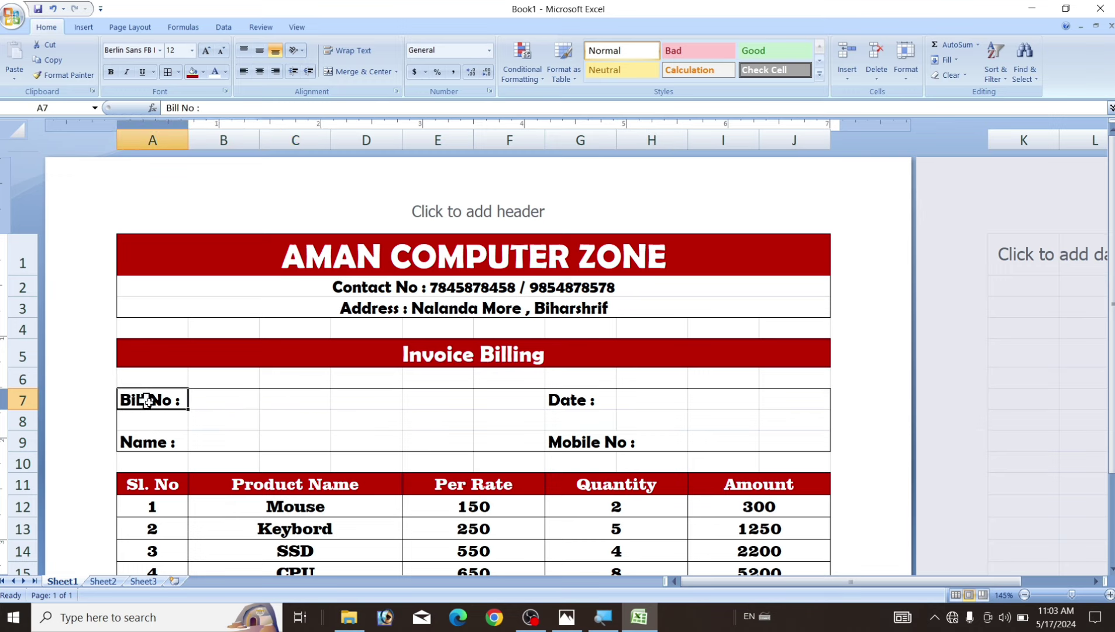
left_click_drag(137, 404, 300, 403)
left_click(361, 72)
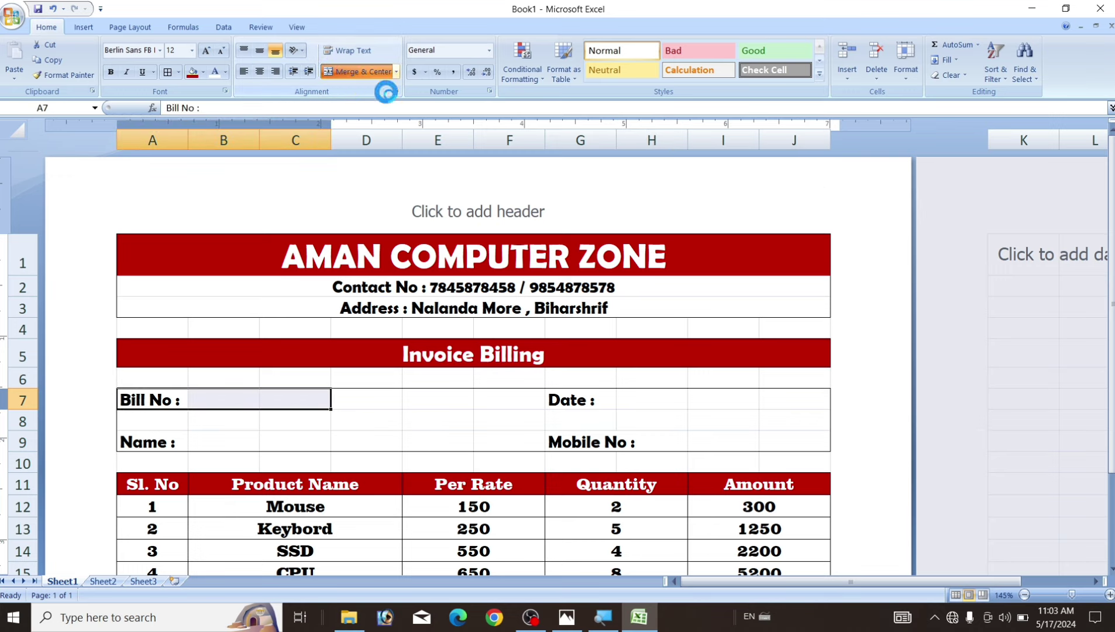
left_click(243, 72)
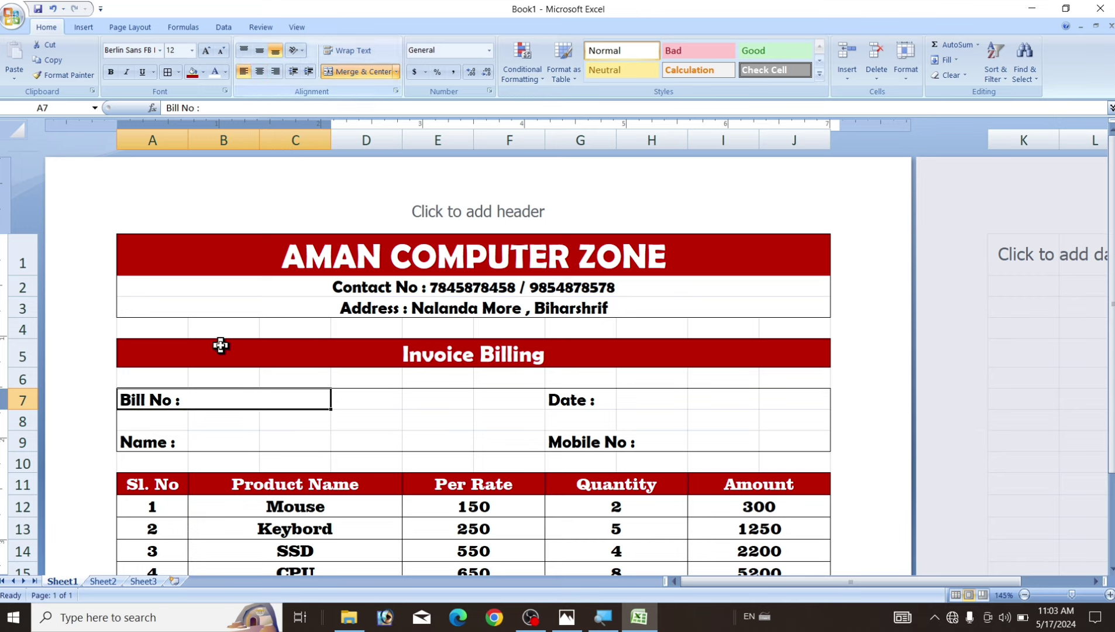
left_click_drag(148, 447, 486, 442)
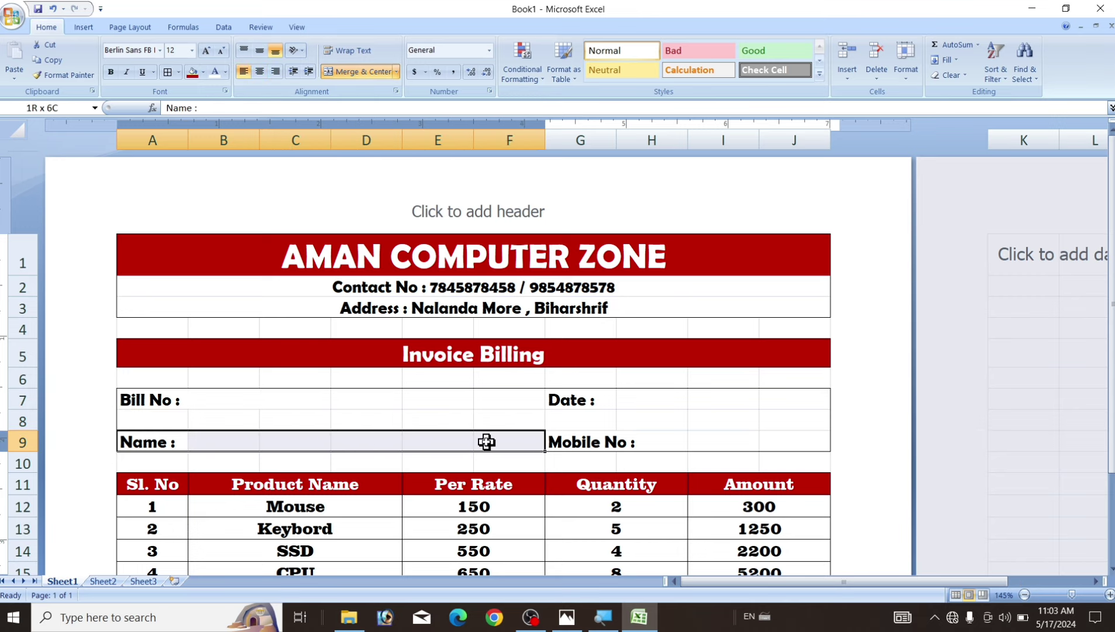
left_click(367, 72)
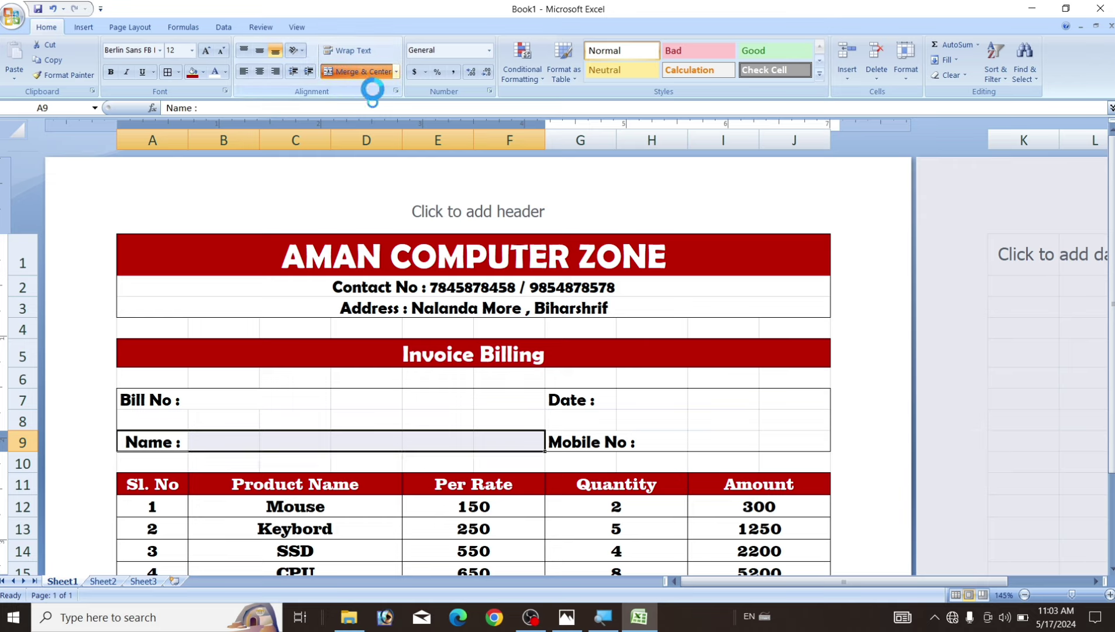
left_click(245, 75)
Merge H7:J7 into a single cell for the date
left_click(644, 399)
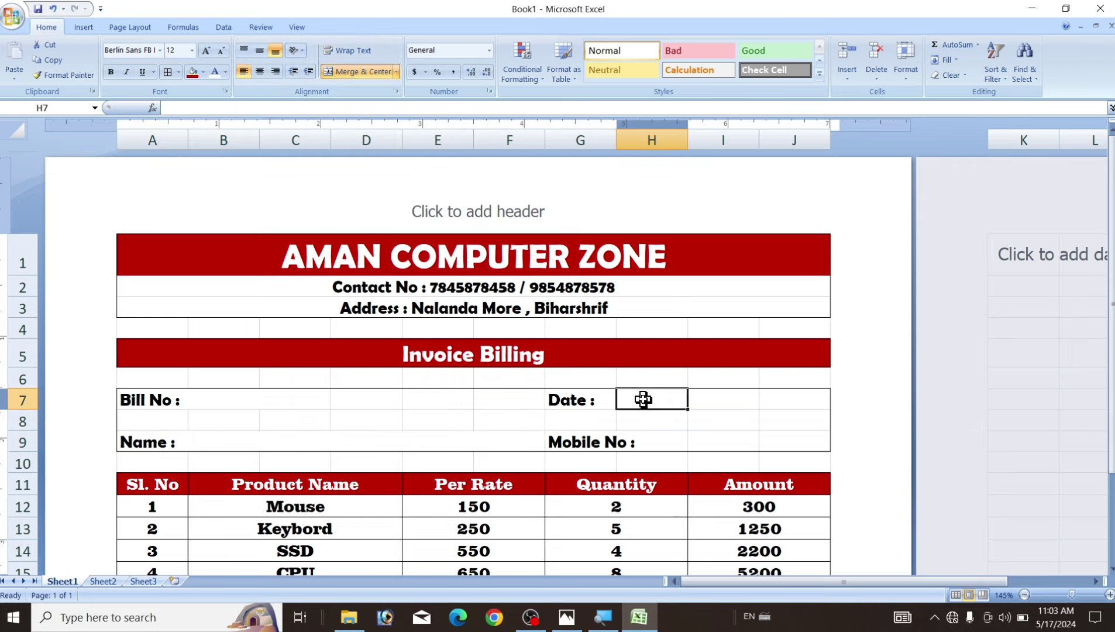
double_click(644, 400)
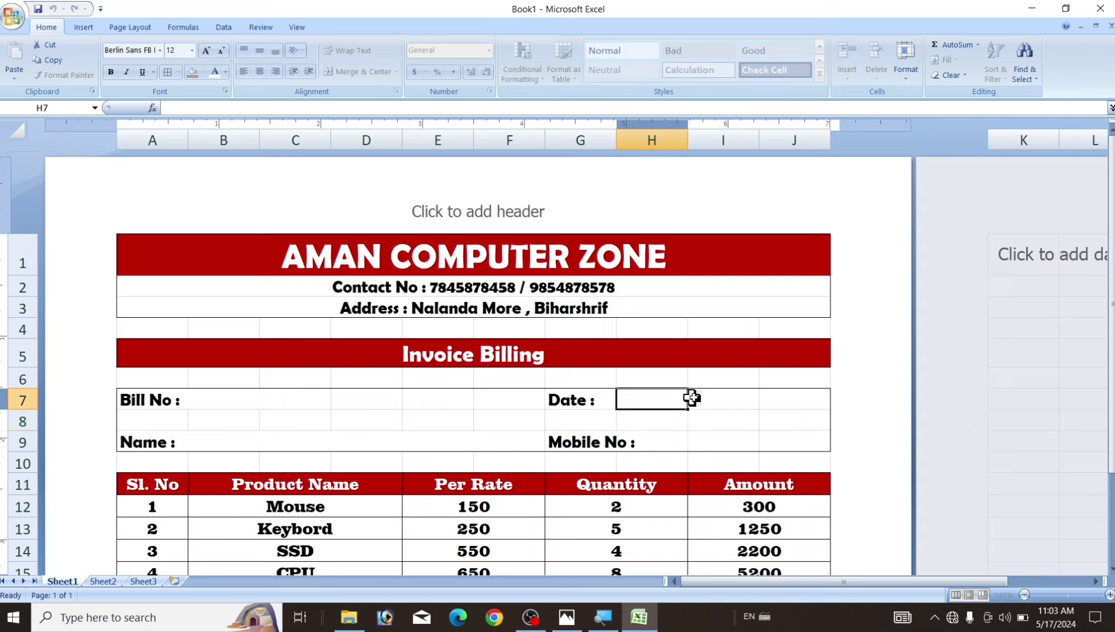
left_click_drag(673, 404, 712, 400)
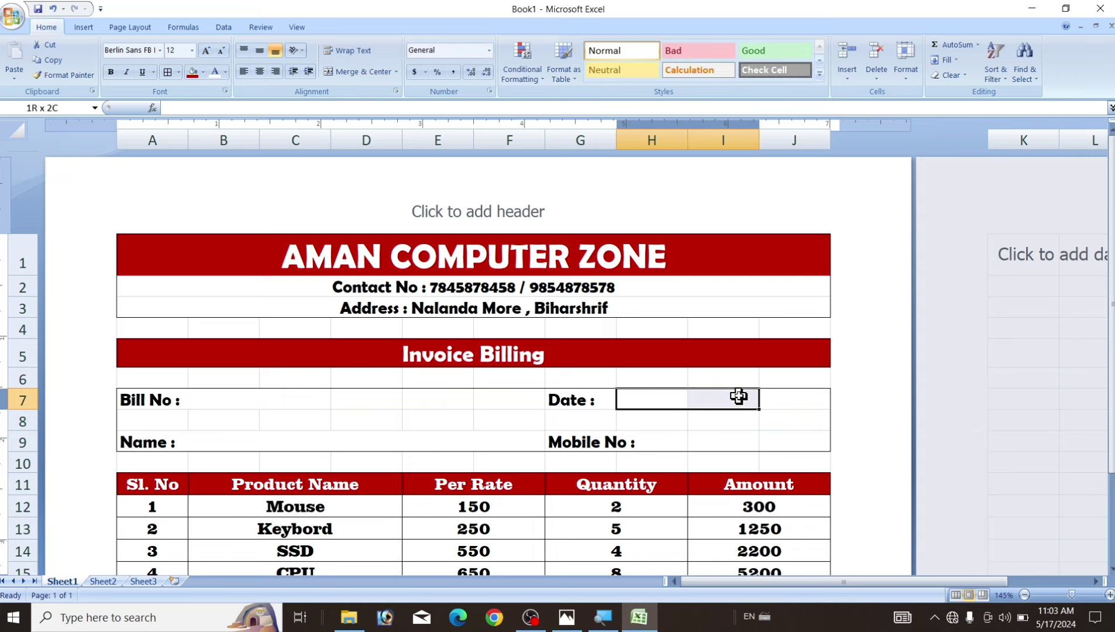
left_click_drag(637, 396, 775, 398)
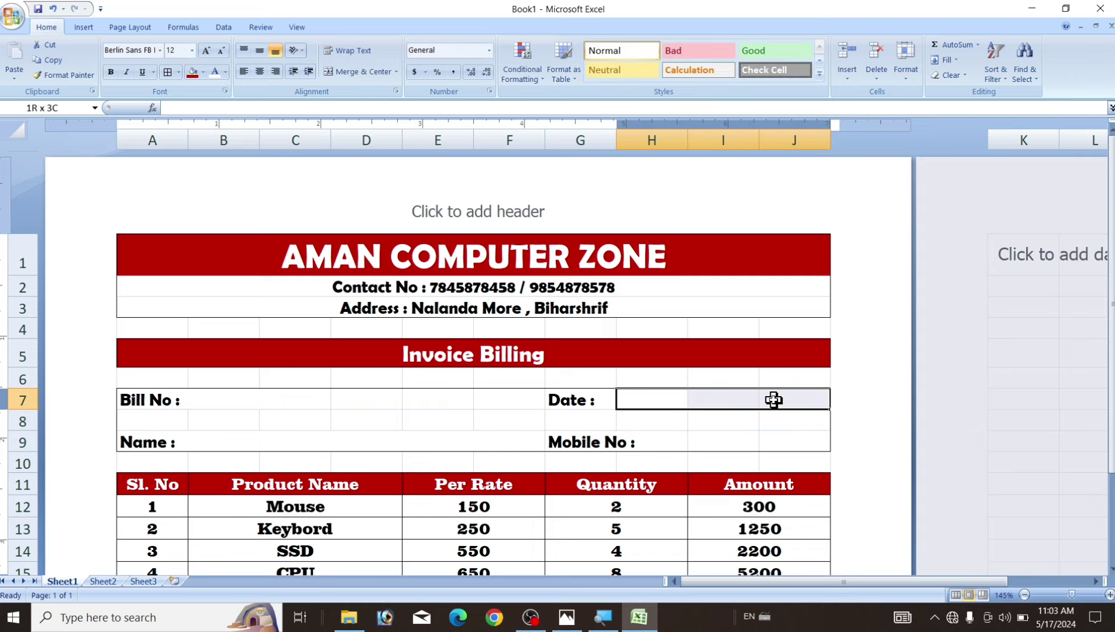
left_click(364, 71)
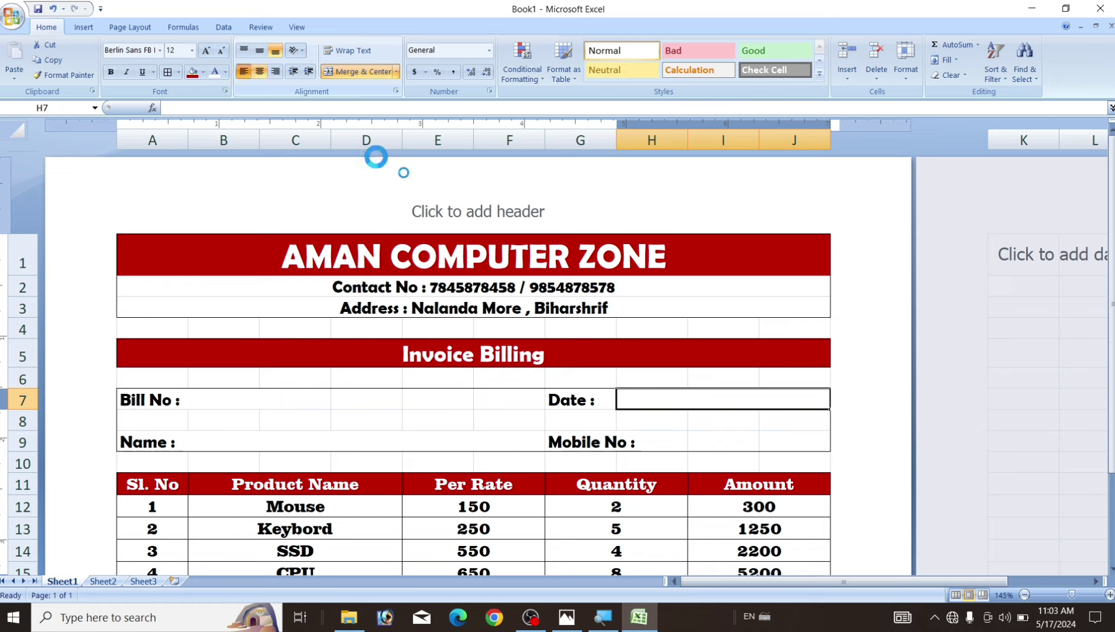
Merge G9:J9 and left-align the Mobile No : label
left_click(674, 446)
left_click_drag(578, 442, 787, 442)
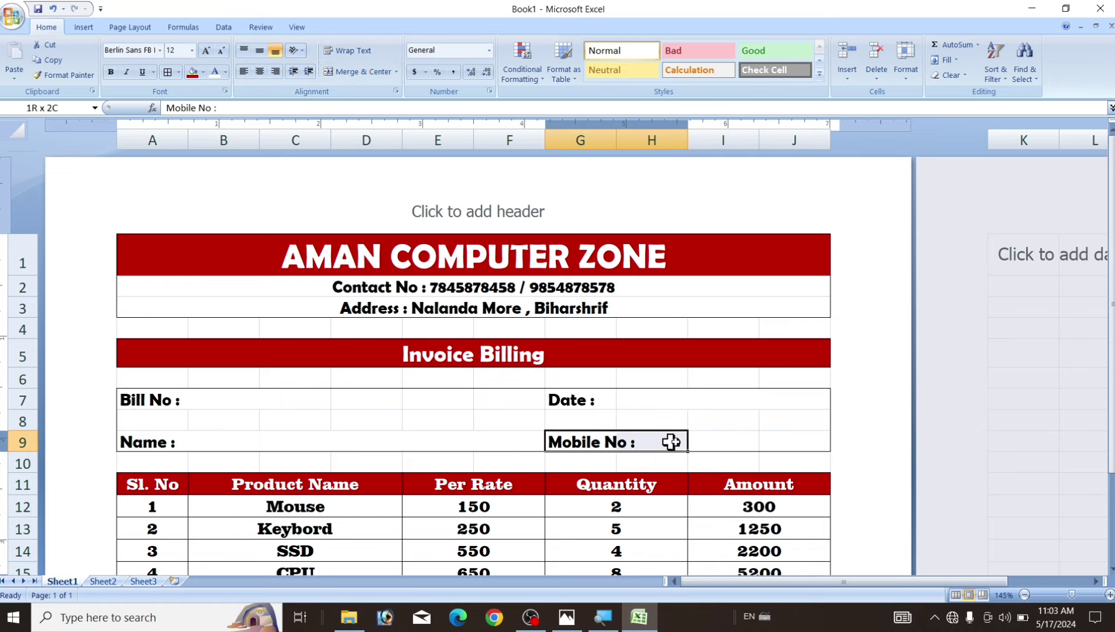
left_click(788, 443)
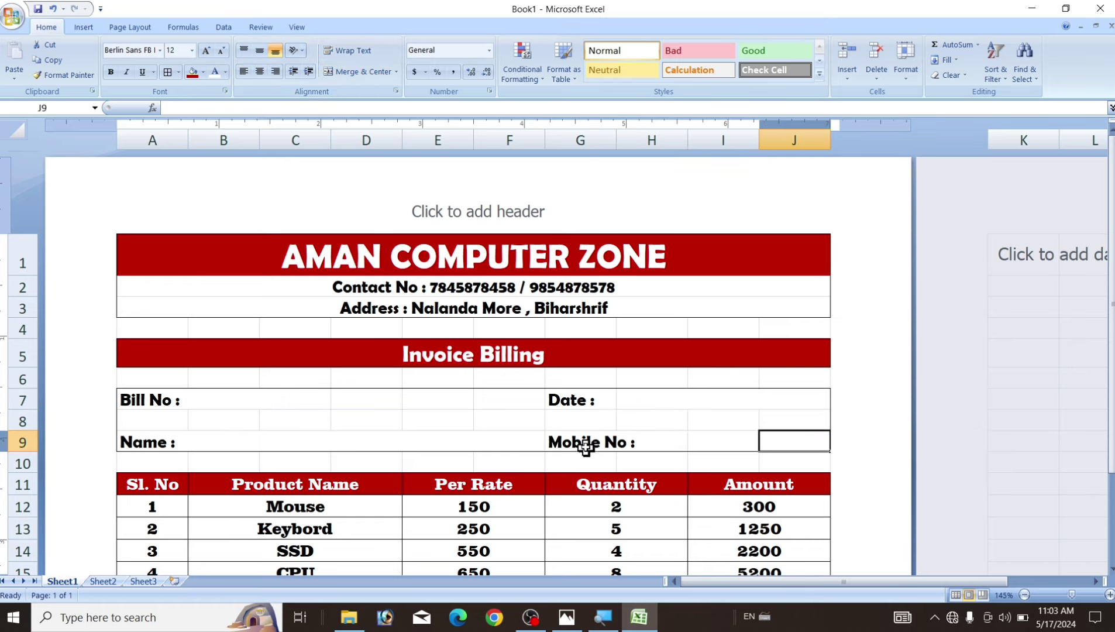
left_click_drag(586, 447, 798, 441)
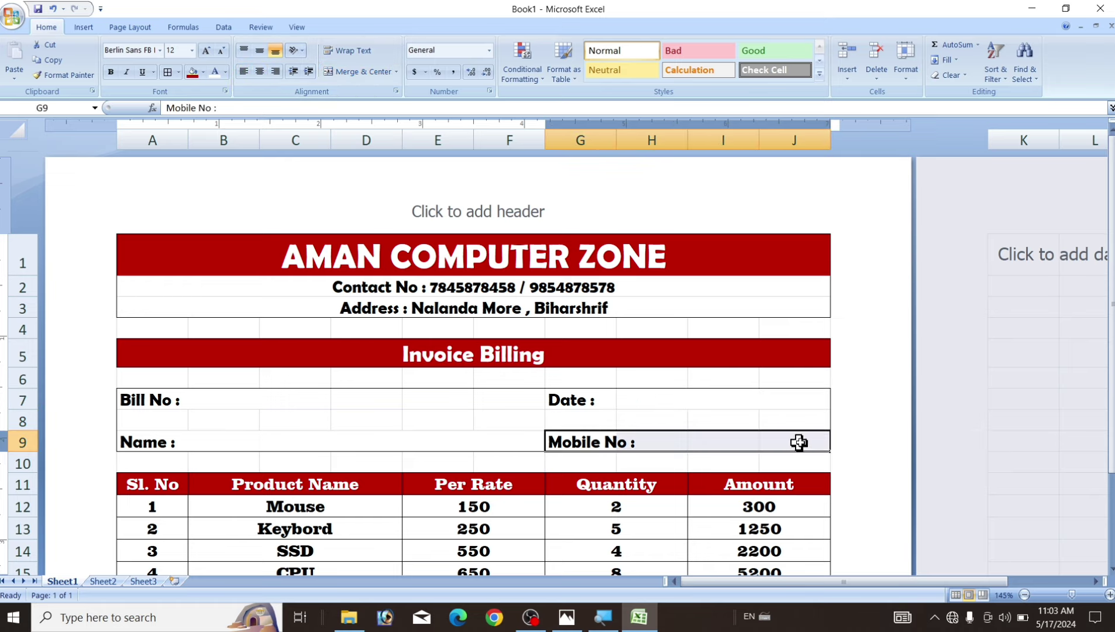
left_click(360, 72)
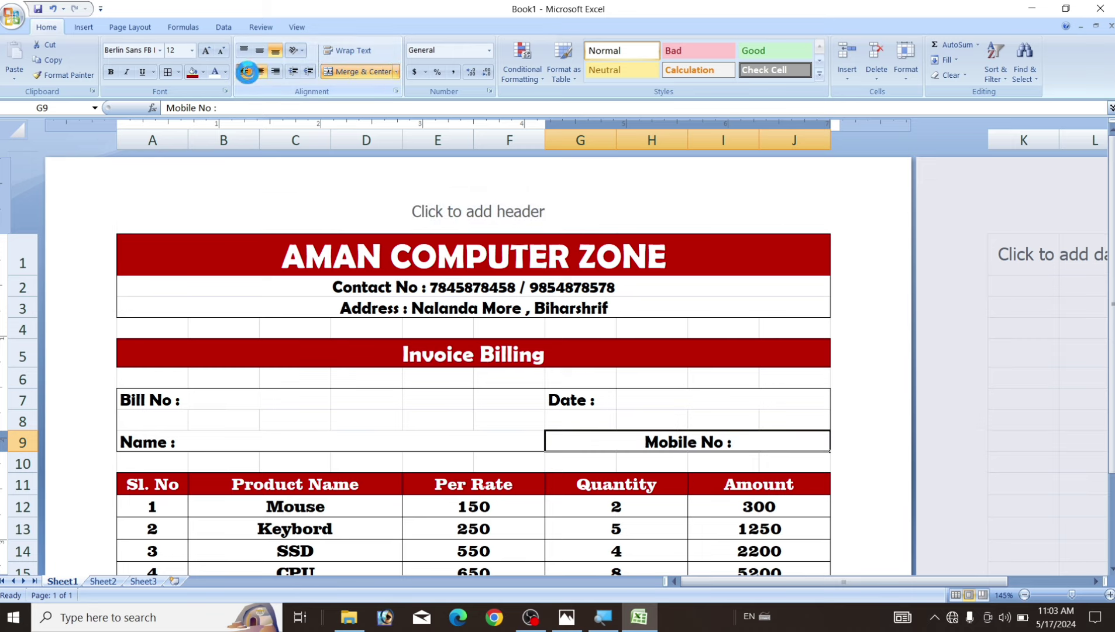
left_click(246, 72)
Type the customer's name after the Name : label
left_click(221, 404)
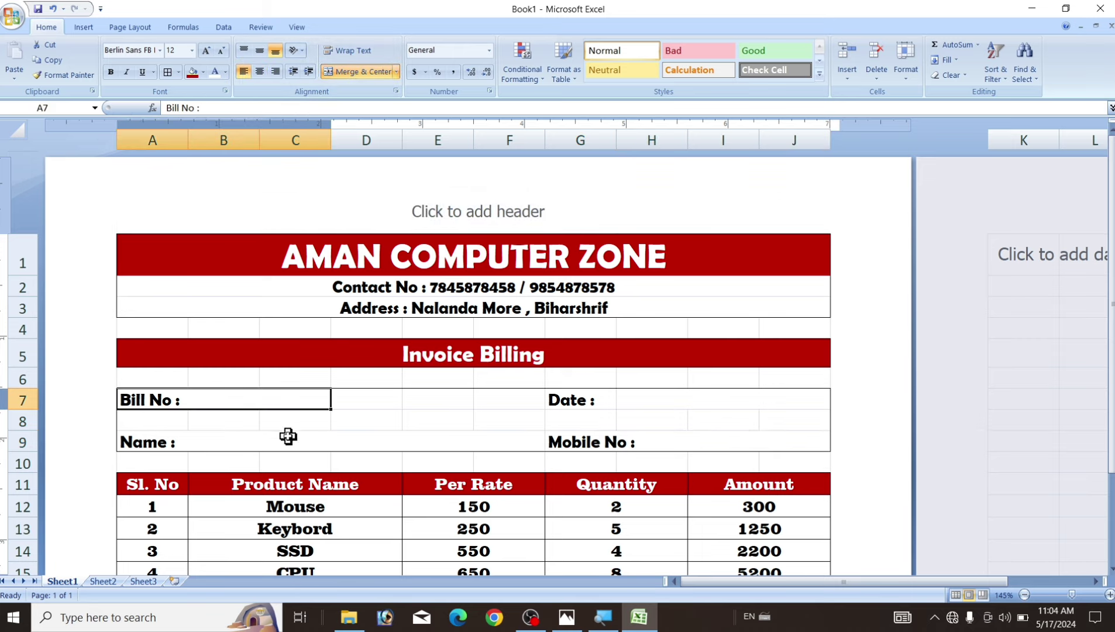
double_click(226, 399)
type("12021")
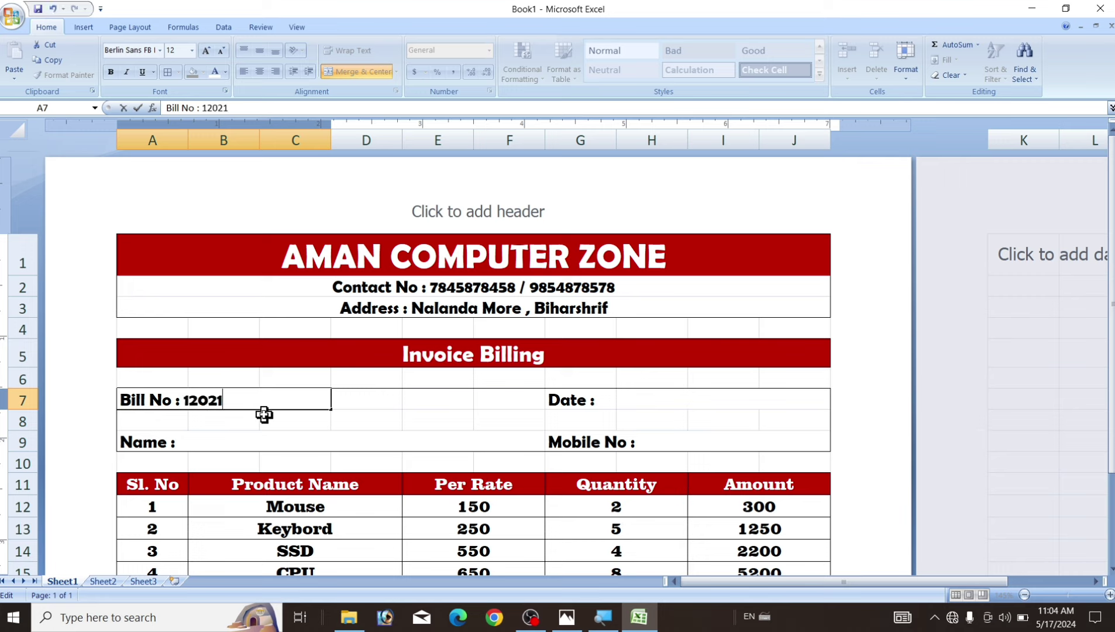
left_click(215, 447)
double_click(212, 447)
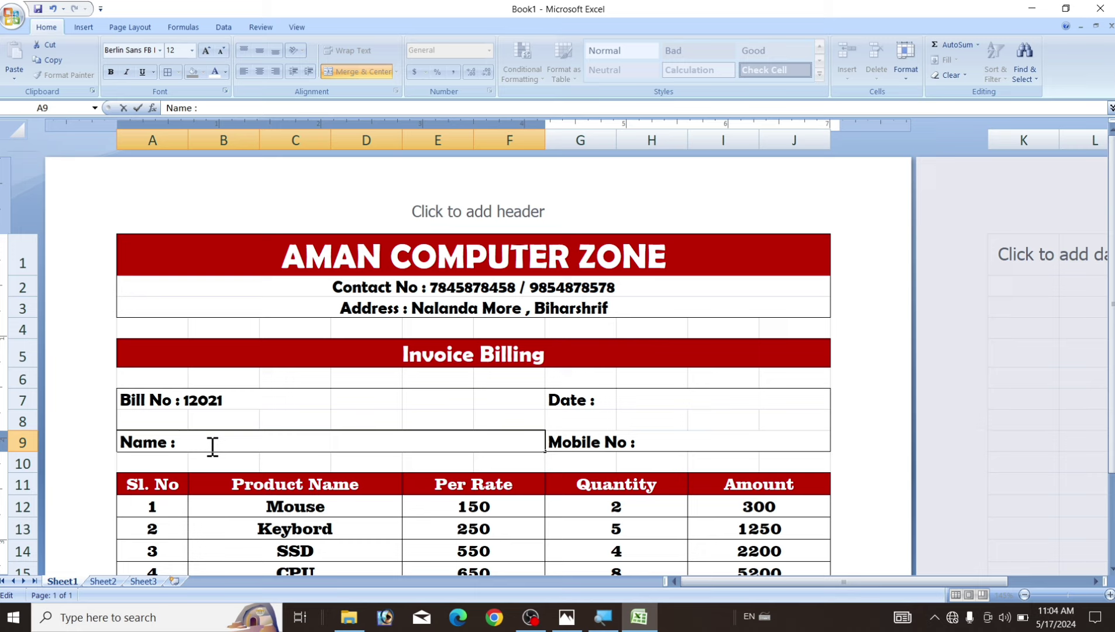
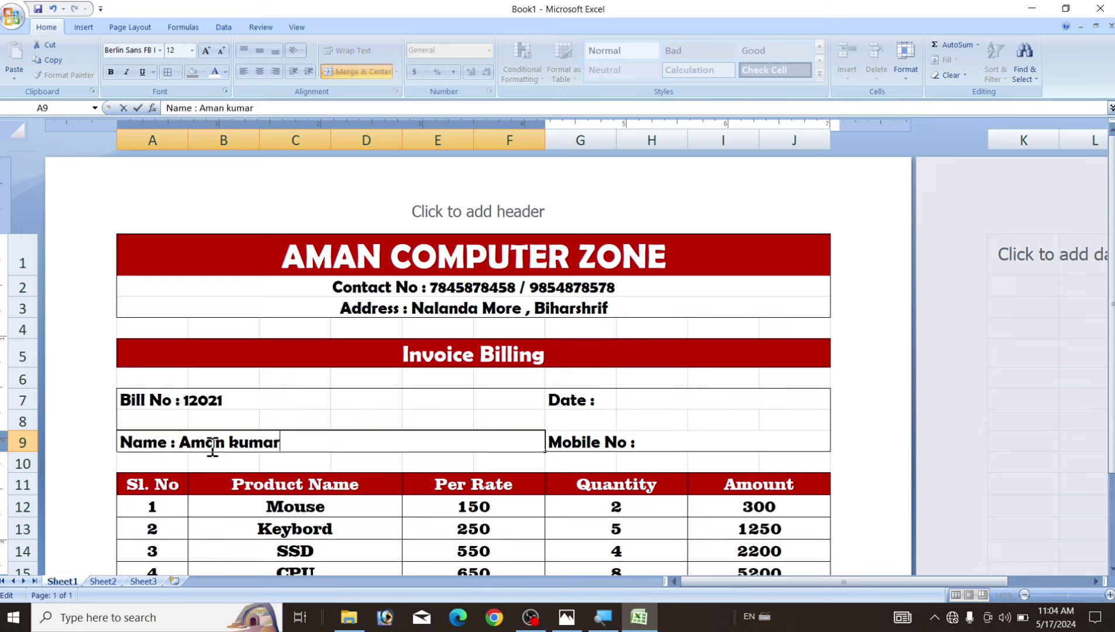
left_click(660, 402)
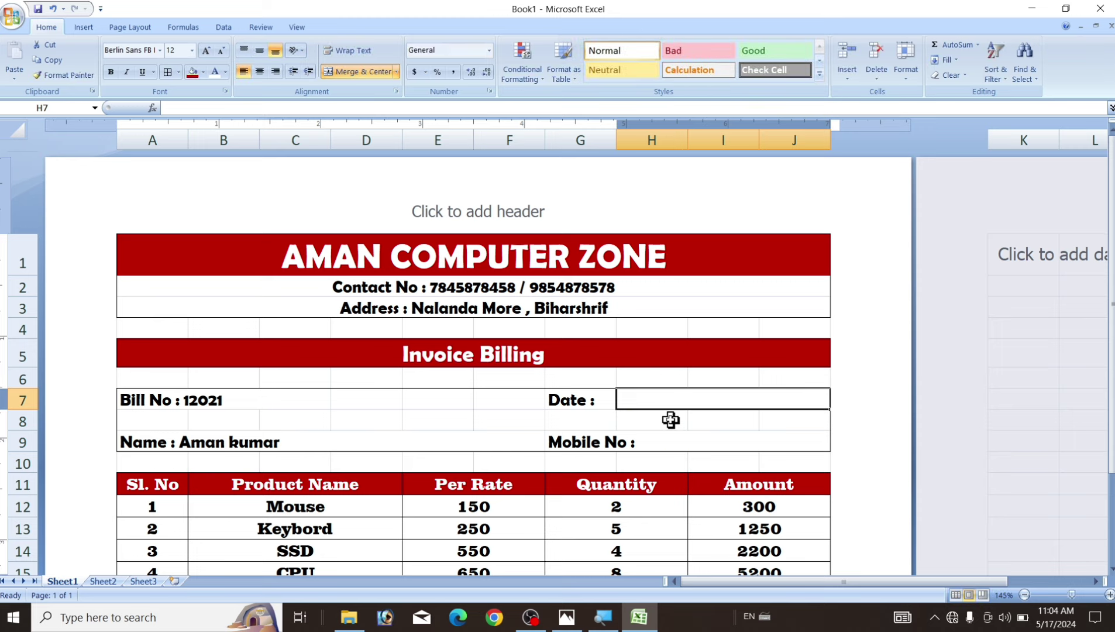
Insert today's date 5/17/2024 in H7 with Ctrl+; and start typing the customer's mobile number
key("ctrl+semicolon")
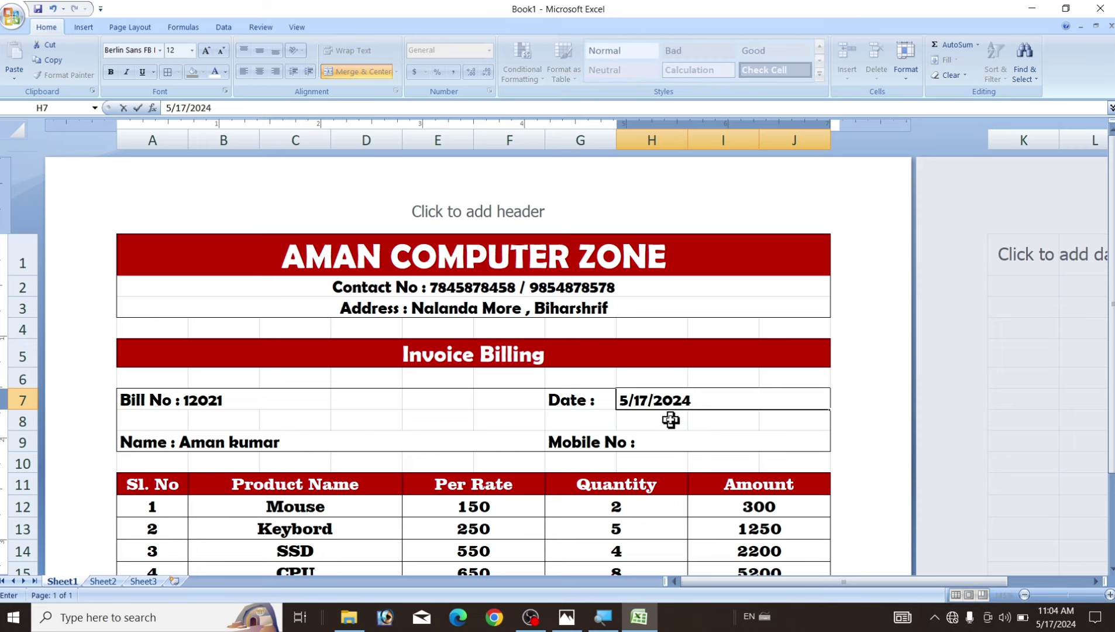
left_click(667, 441)
double_click(673, 444)
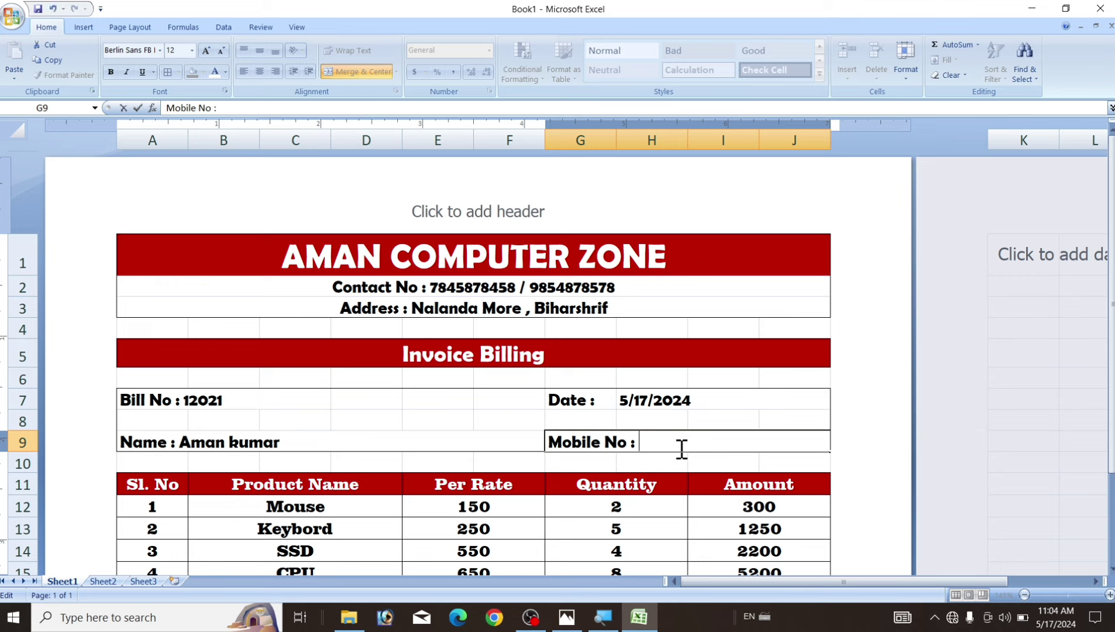
type("4878548")
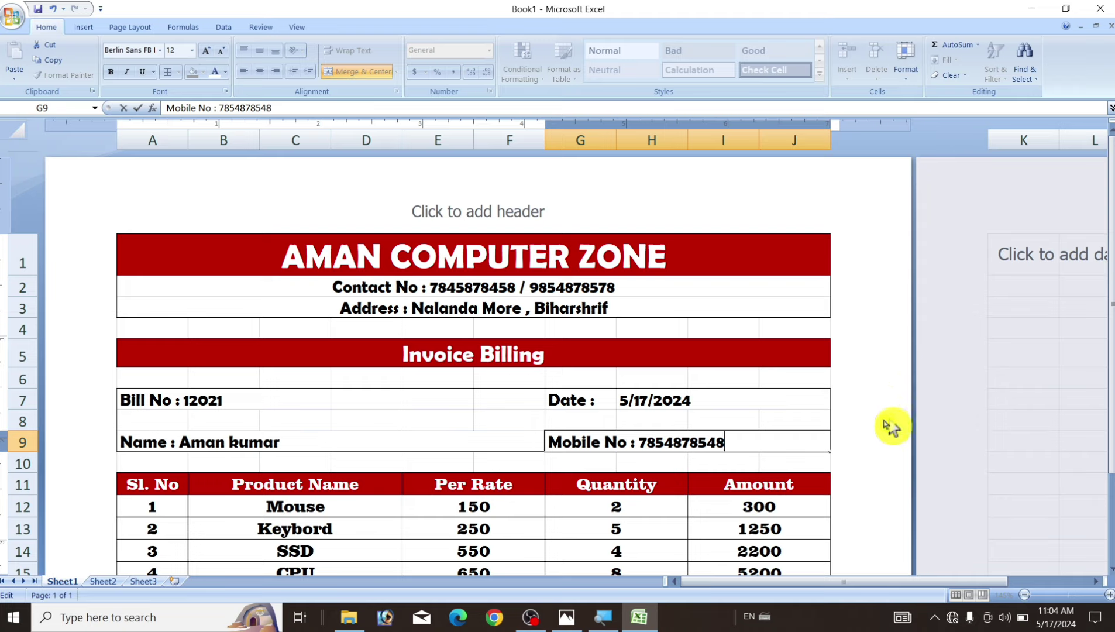
Type 'Amount In Words :' into cell A26 beneath the Grand Total row
scroll(883, 431, "down", 3)
left_click(649, 383)
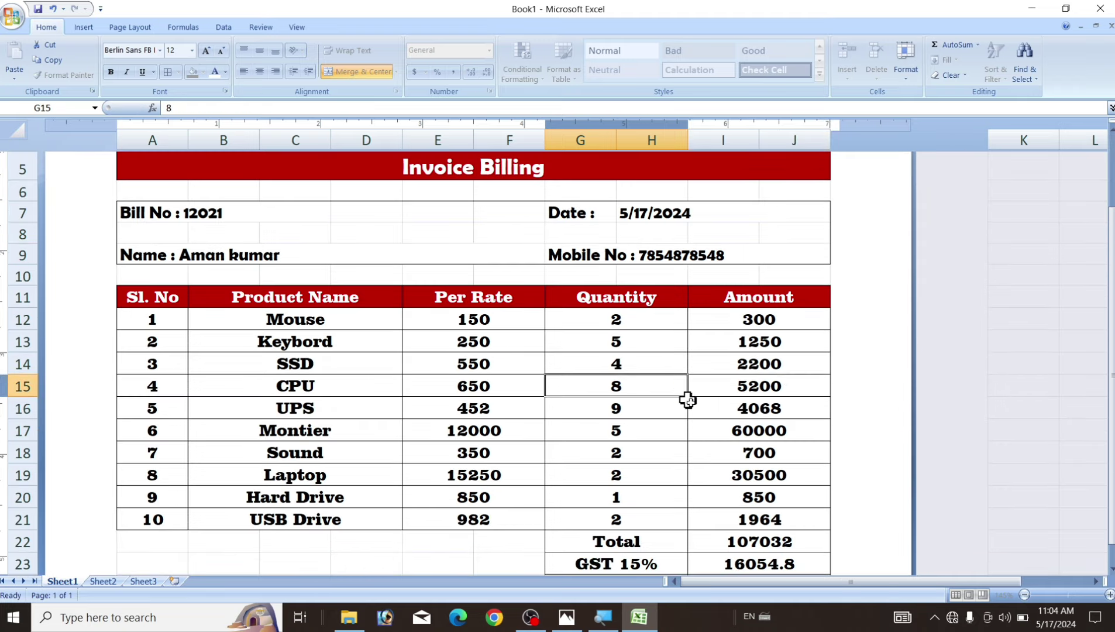
scroll(719, 445, "down", 3)
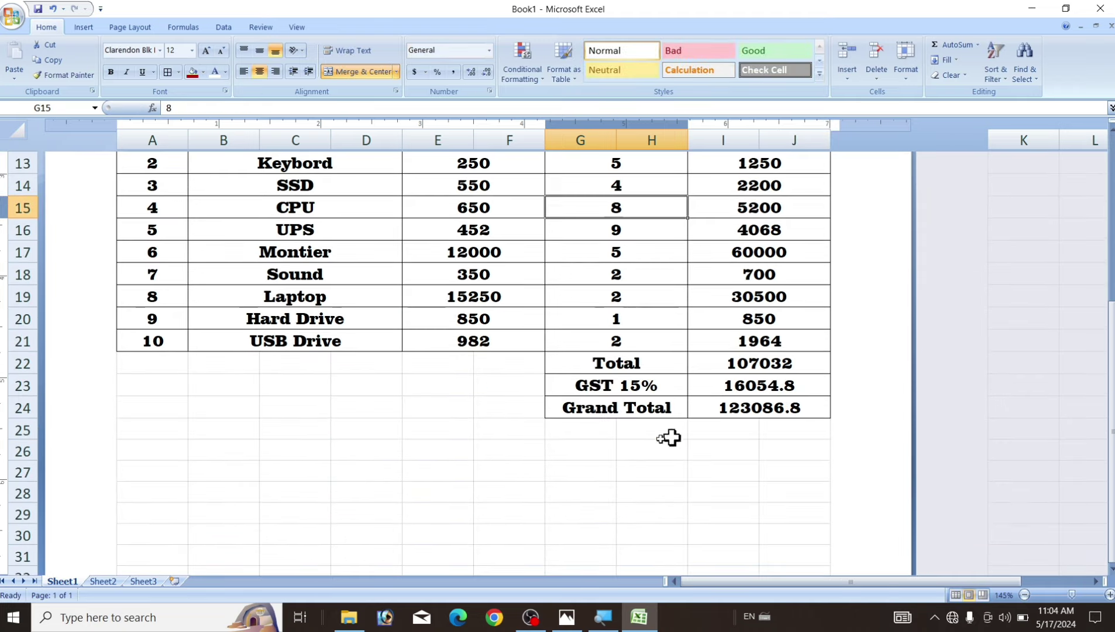
left_click(152, 462)
left_click(154, 451)
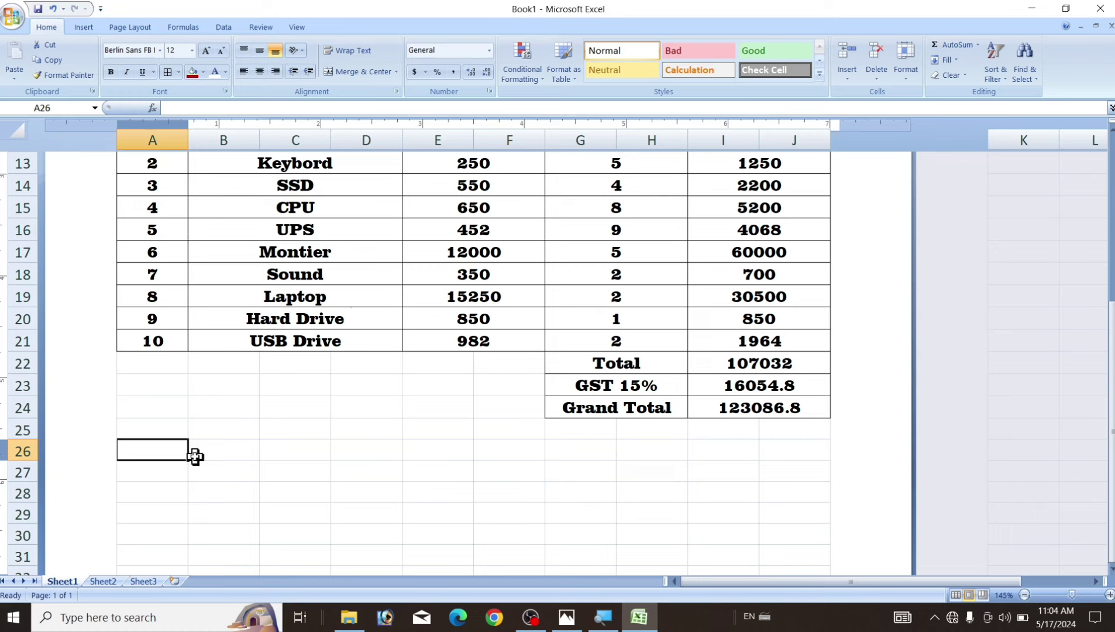
type("Am")
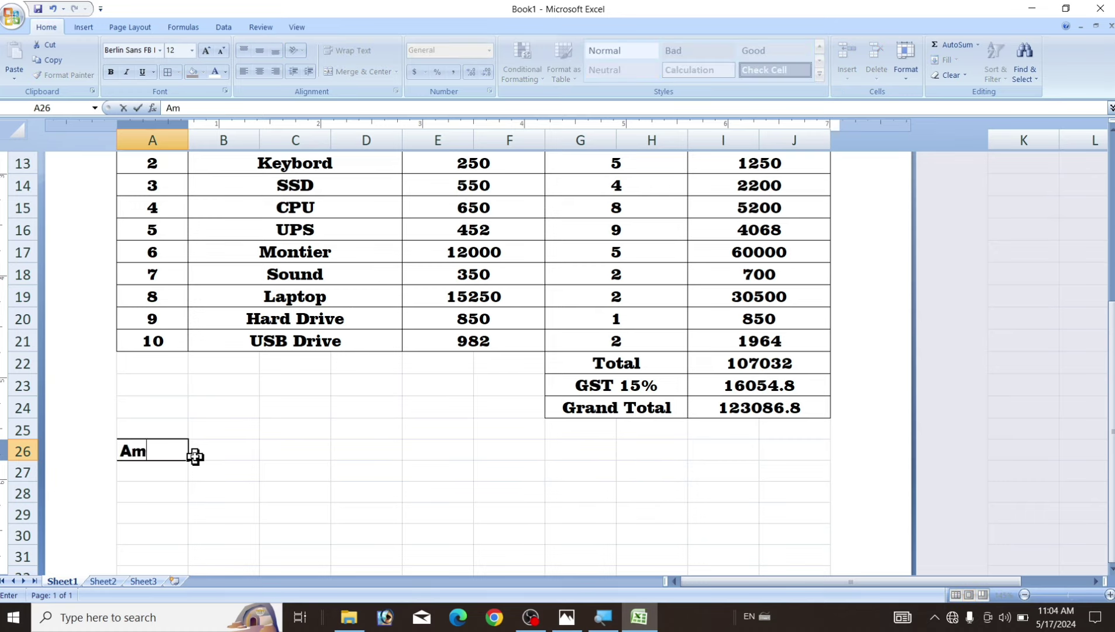
type("ount In Words :")
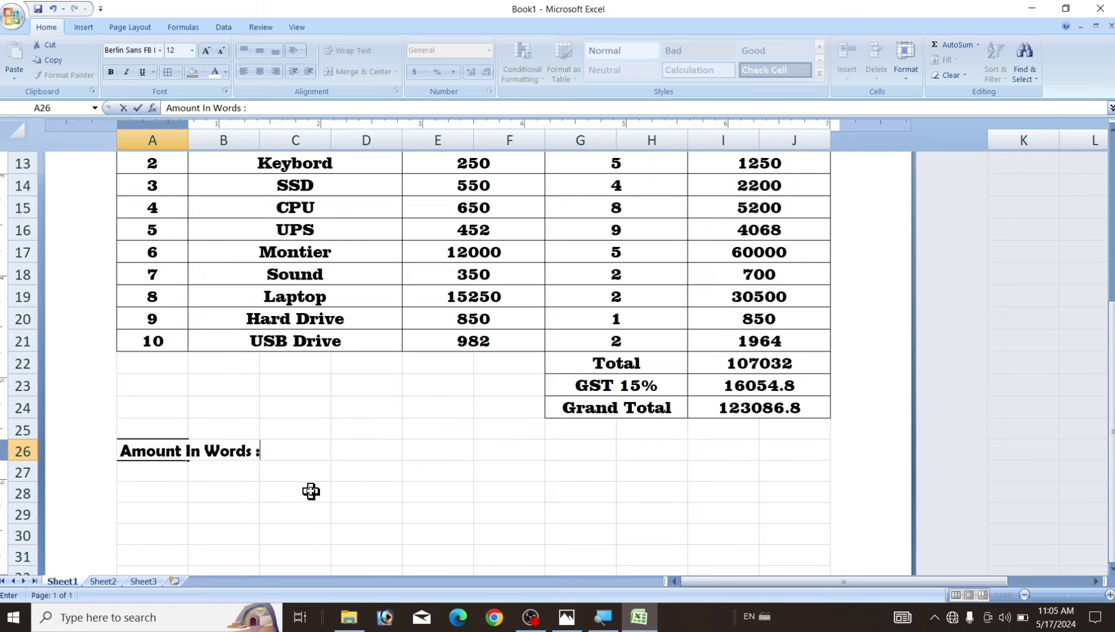
Merge A26:J26, left-align the label, and make it white text on a dark red fill
left_click(311, 490)
left_click_drag(149, 454, 798, 458)
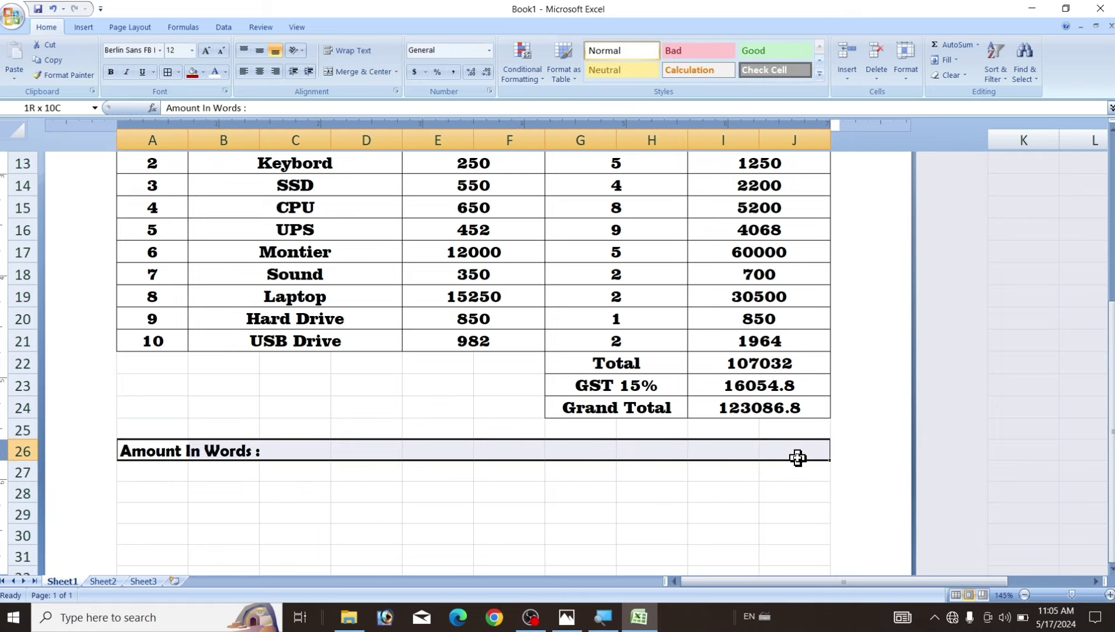
left_click(354, 72)
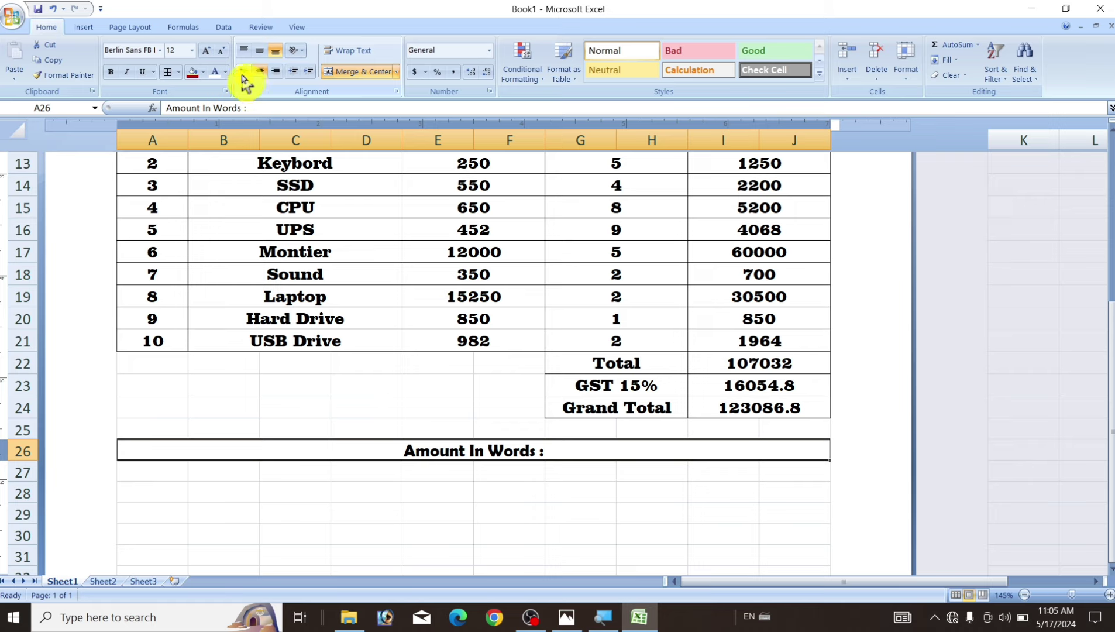
left_click(244, 73)
left_click(214, 71)
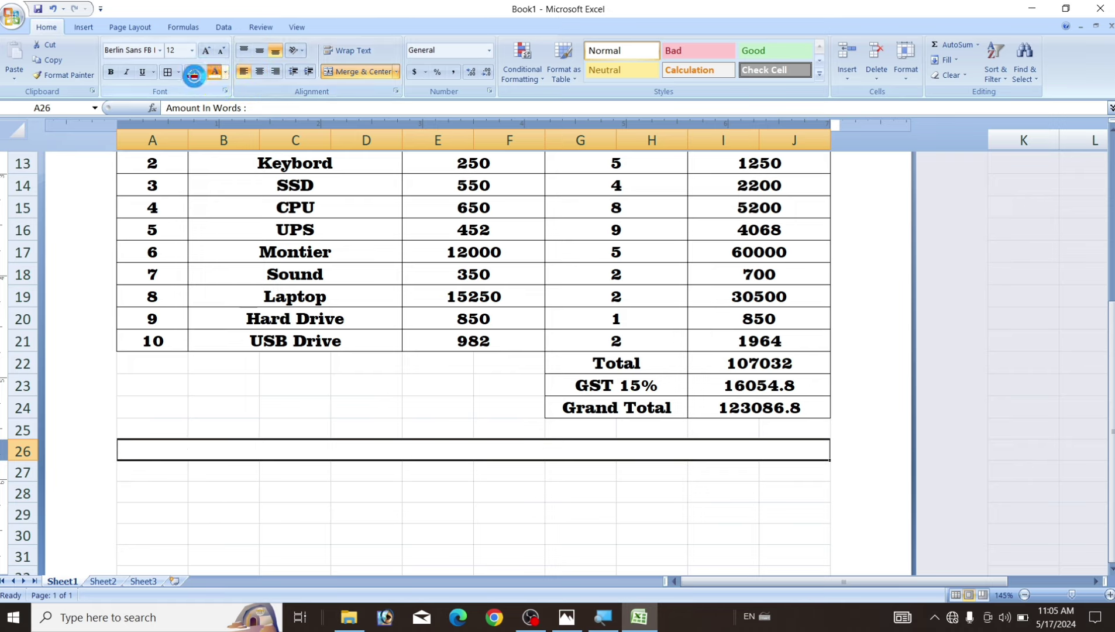
left_click(193, 72)
left_click(365, 553)
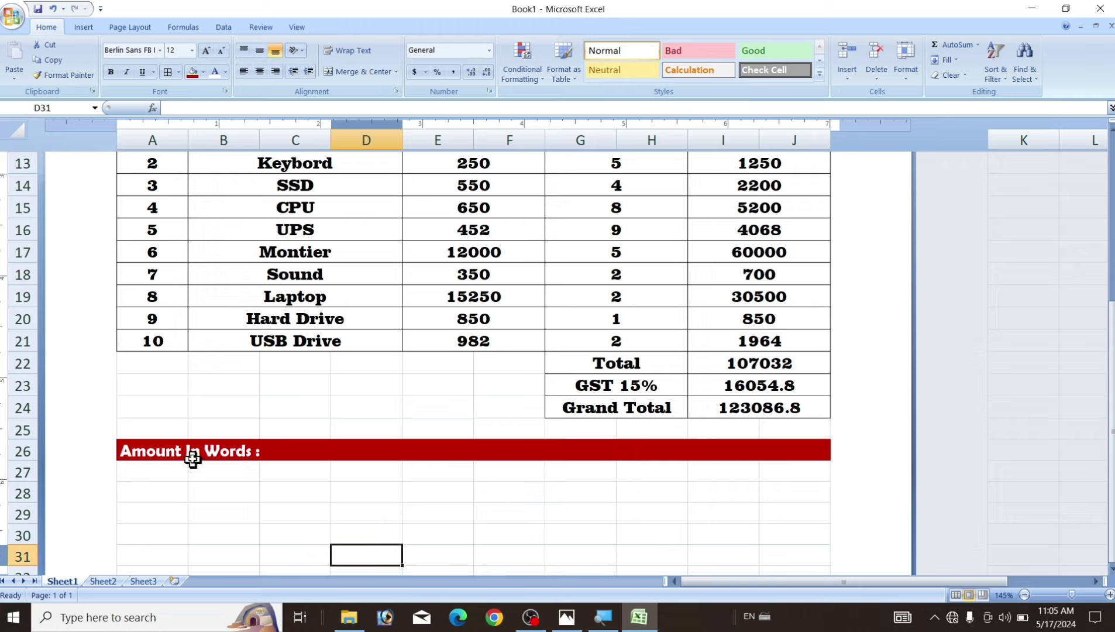
Give the Amount In Words bar a Thick Box Border
key("ctrl+c")
left_click(212, 451)
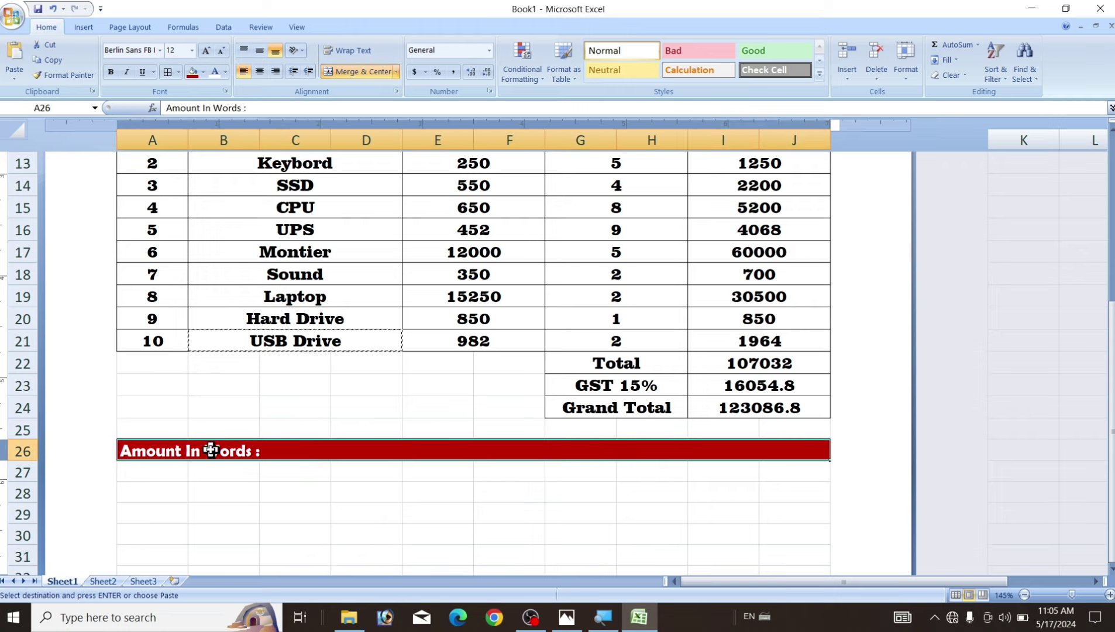
left_click(178, 73)
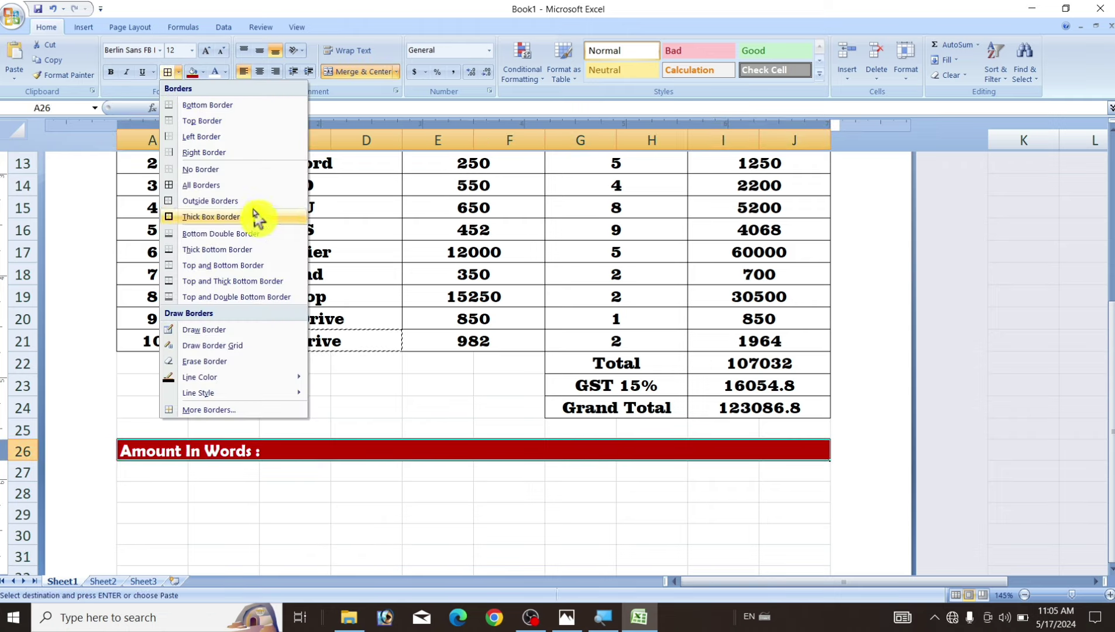
left_click(268, 200)
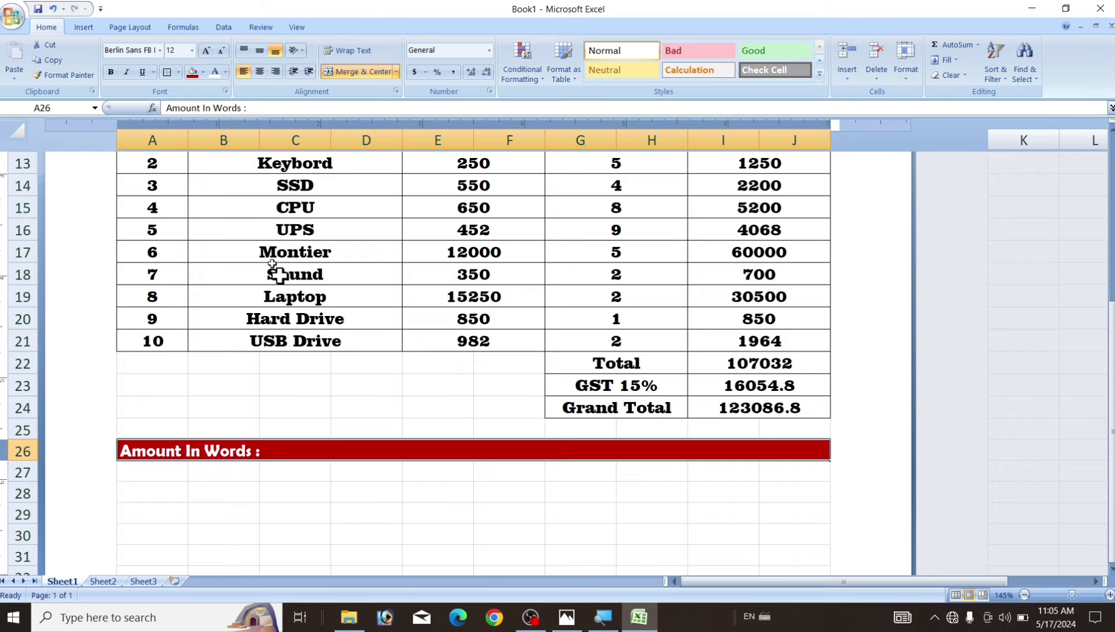
left_click(157, 55)
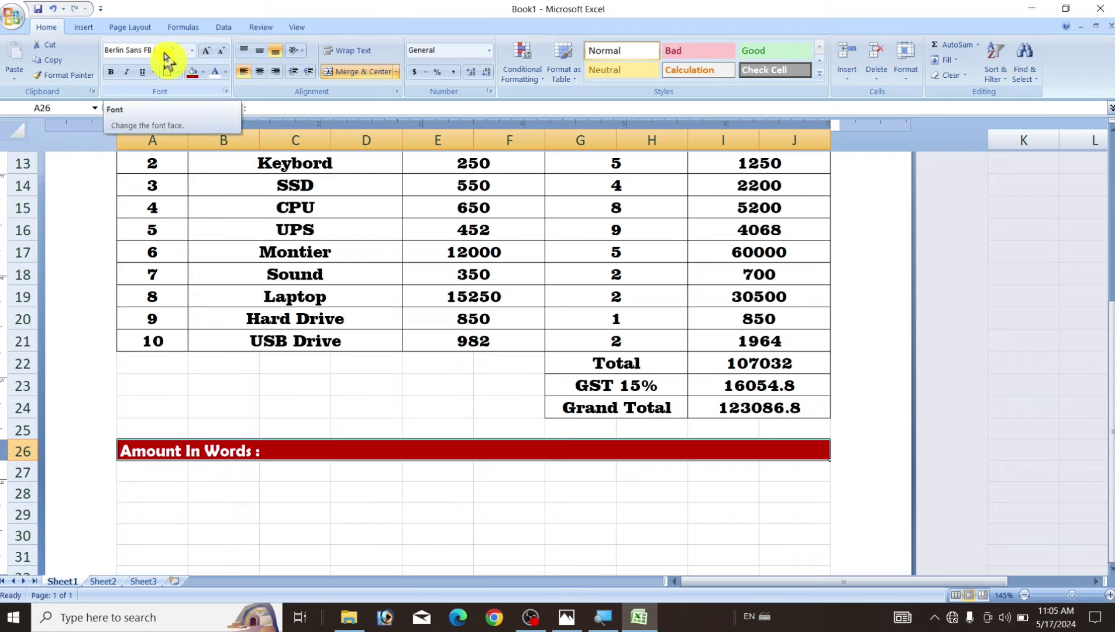
left_click(161, 53)
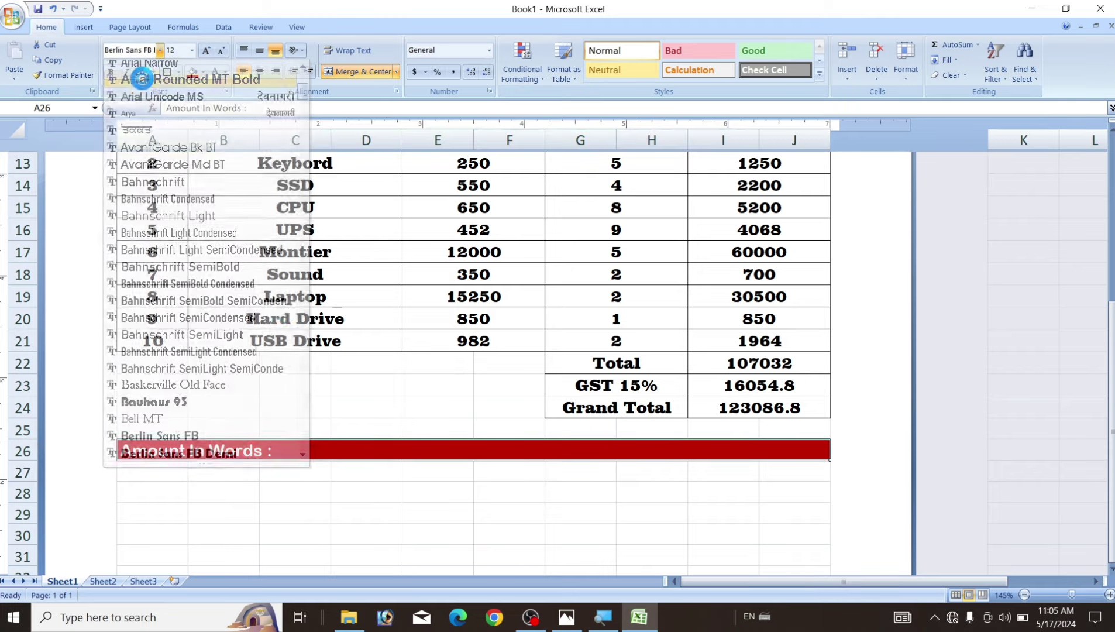
left_click(366, 514)
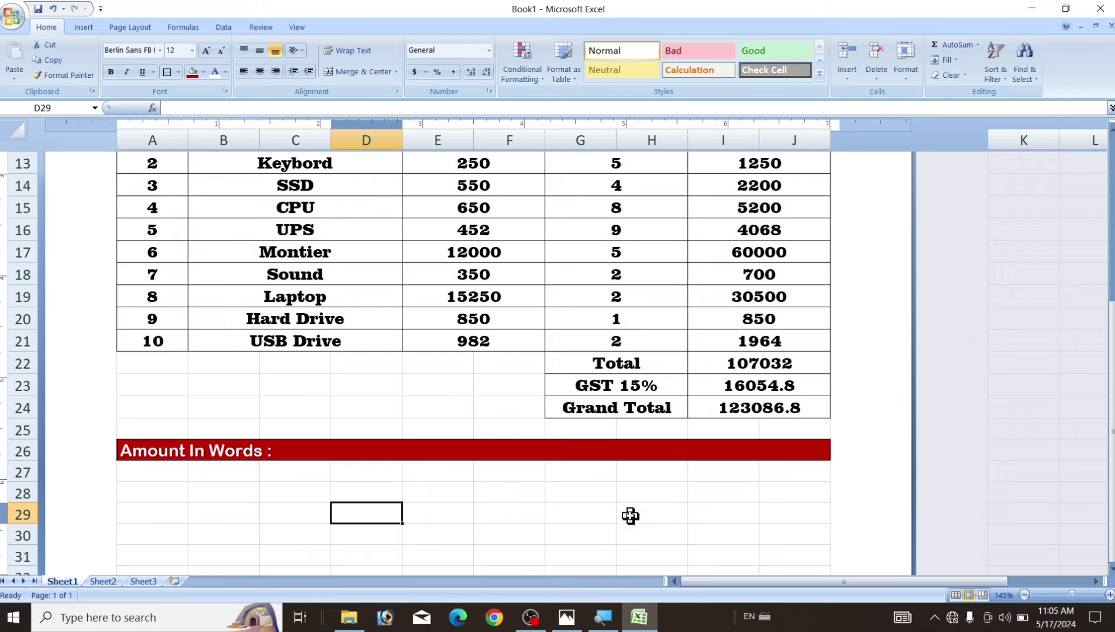
left_click(667, 518)
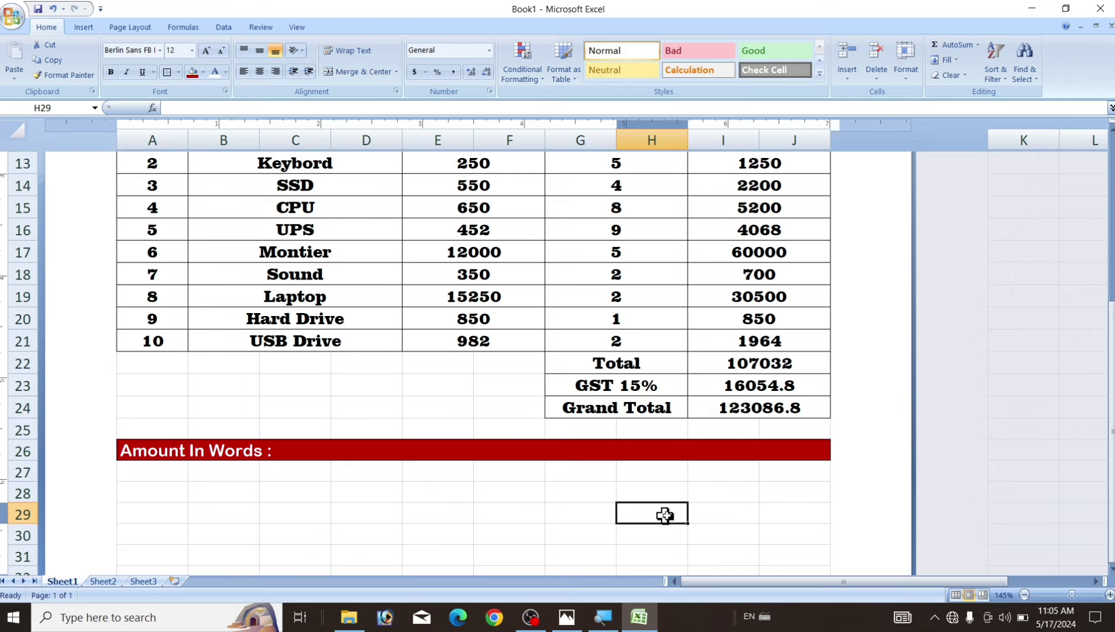
left_click_drag(665, 514, 768, 515)
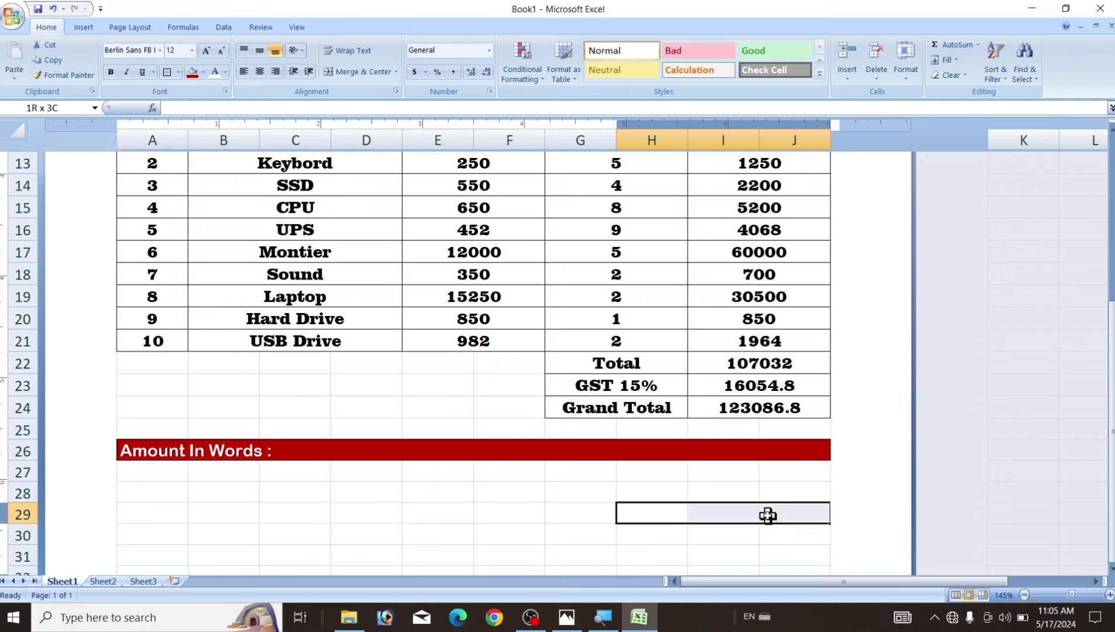
left_click(552, 518)
Print-preview the invoice with Ctrl+P, zoom in to check the page, then return to editing
scroll(553, 518, "up", 5)
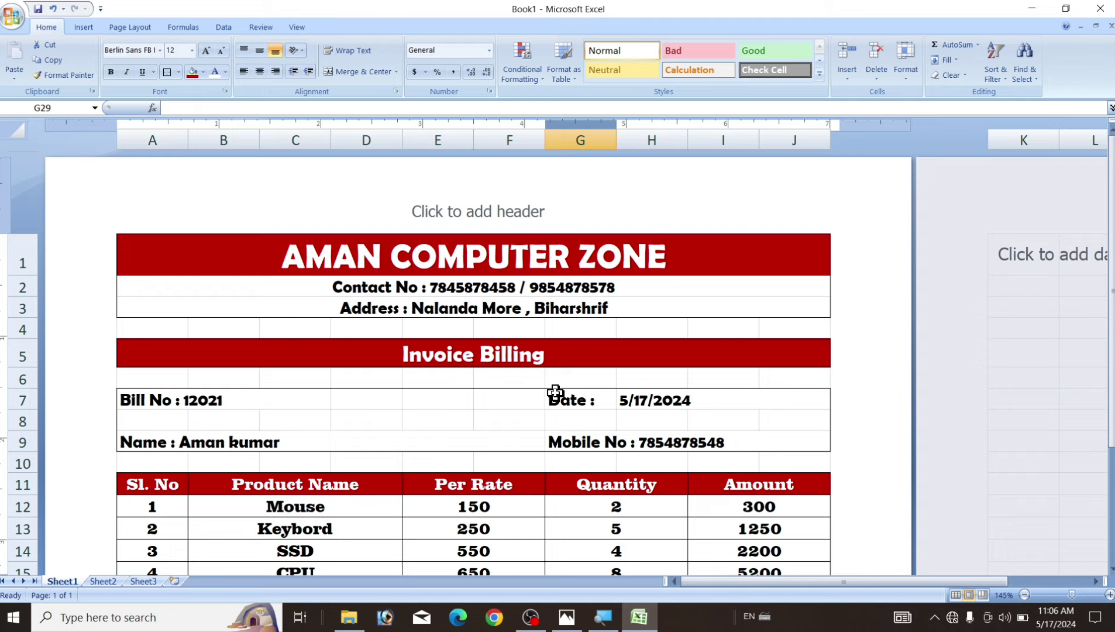
key("ctrl+p")
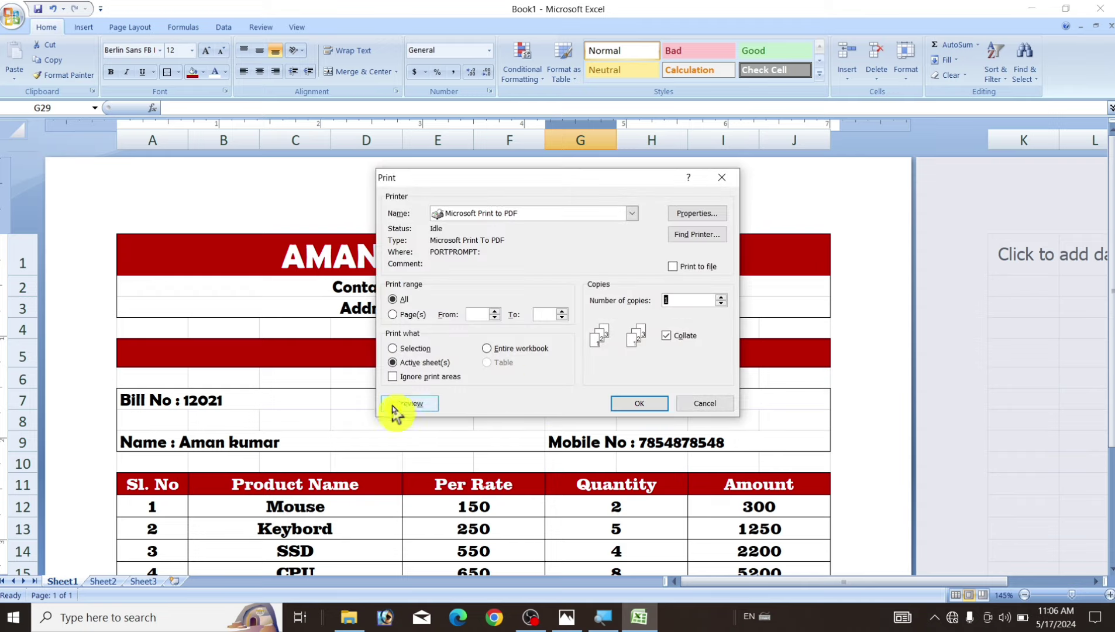
left_click(400, 405)
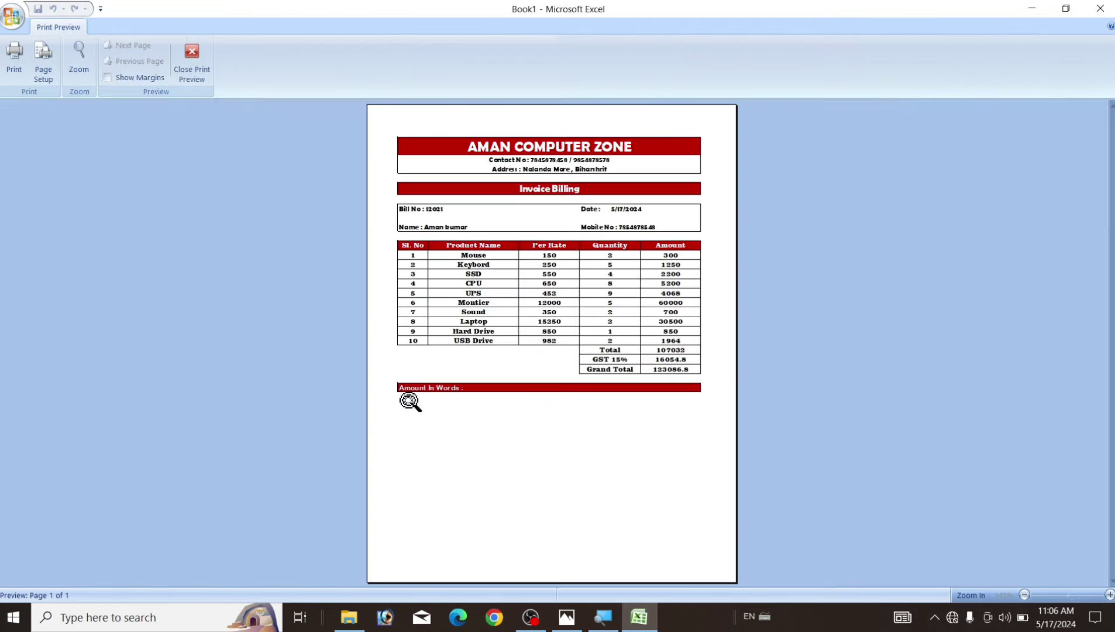
left_click(611, 325)
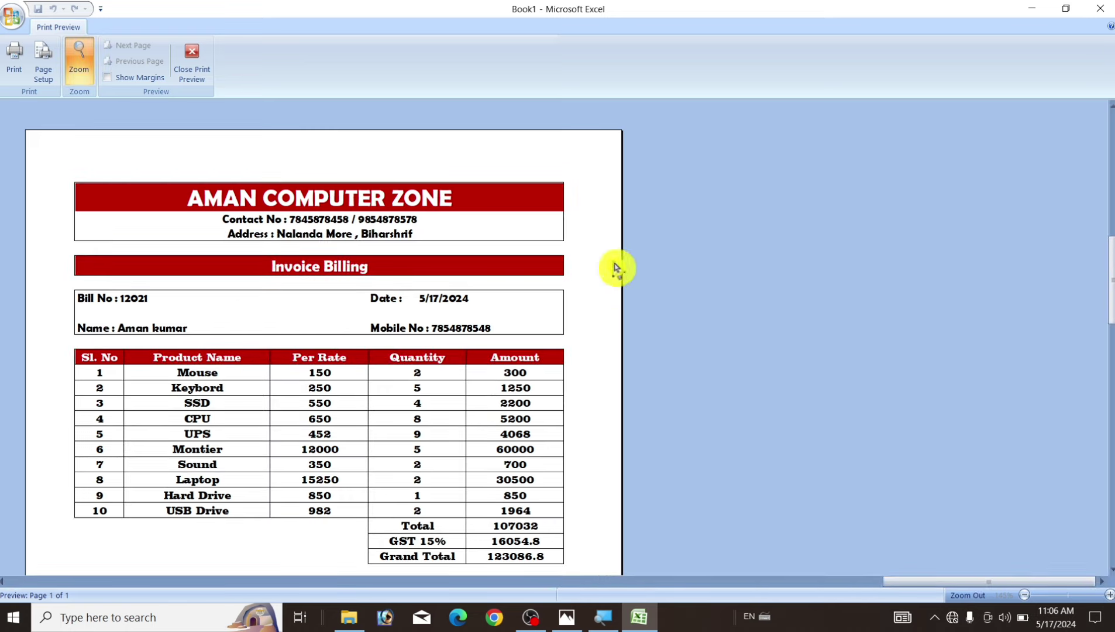
scroll(616, 268, "down", 3)
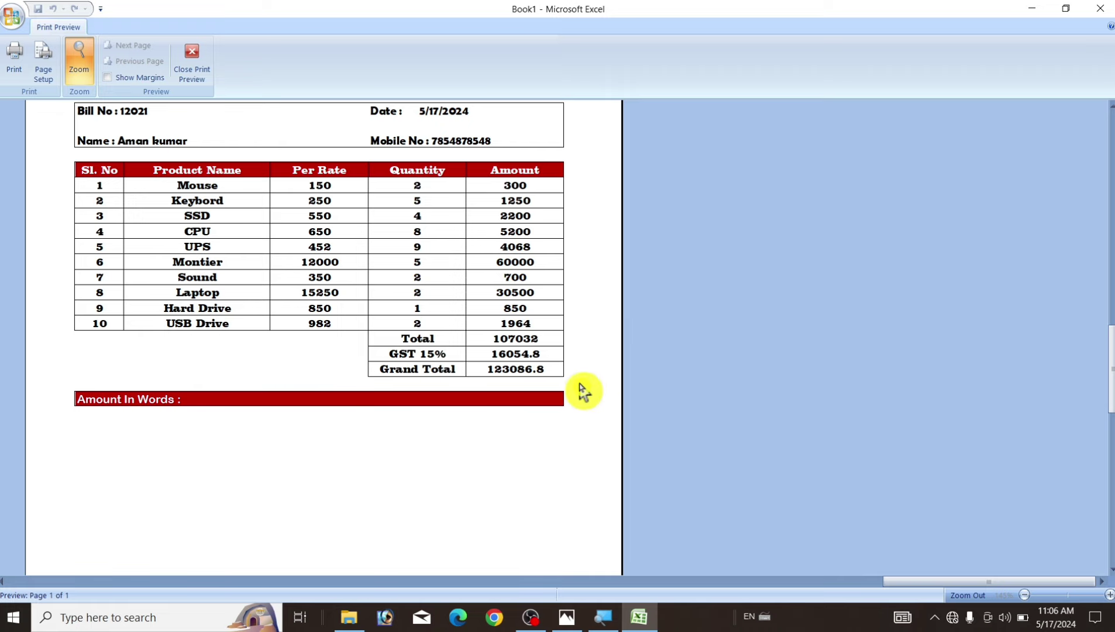
key("Escape")
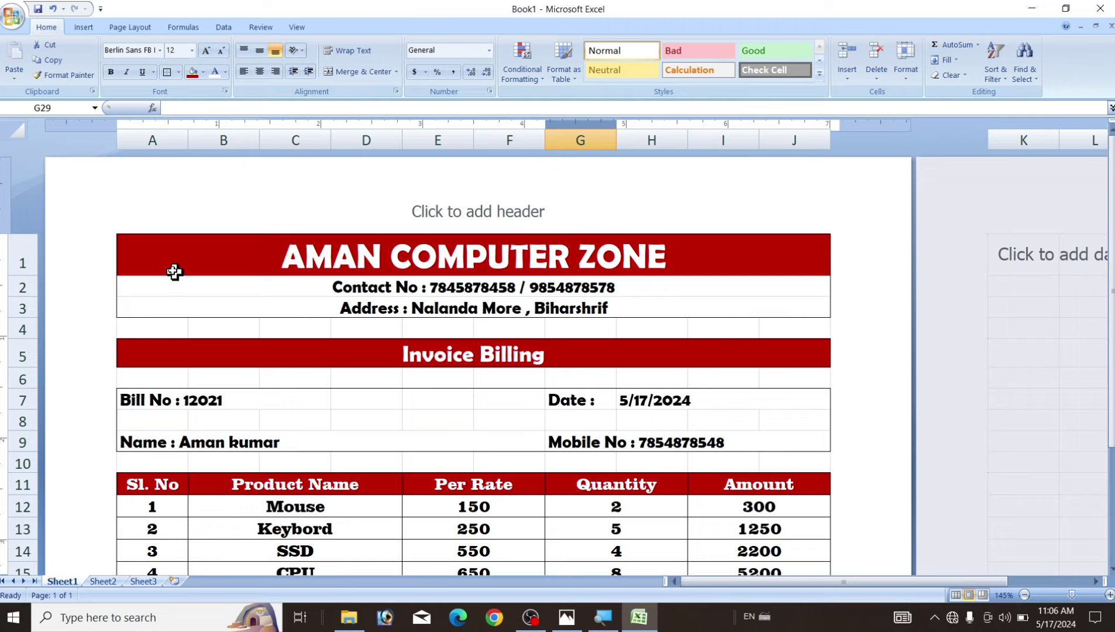
Delete the Per Rate values for UPS through USB Drive
scroll(824, 376, "down", 3)
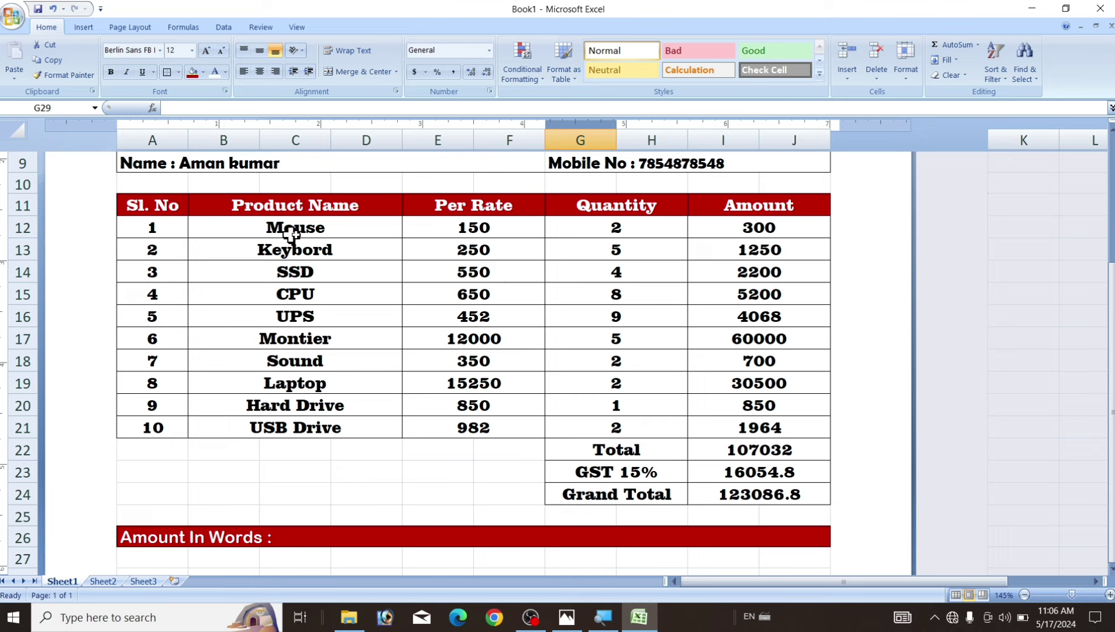
left_click(278, 228)
left_click(271, 250)
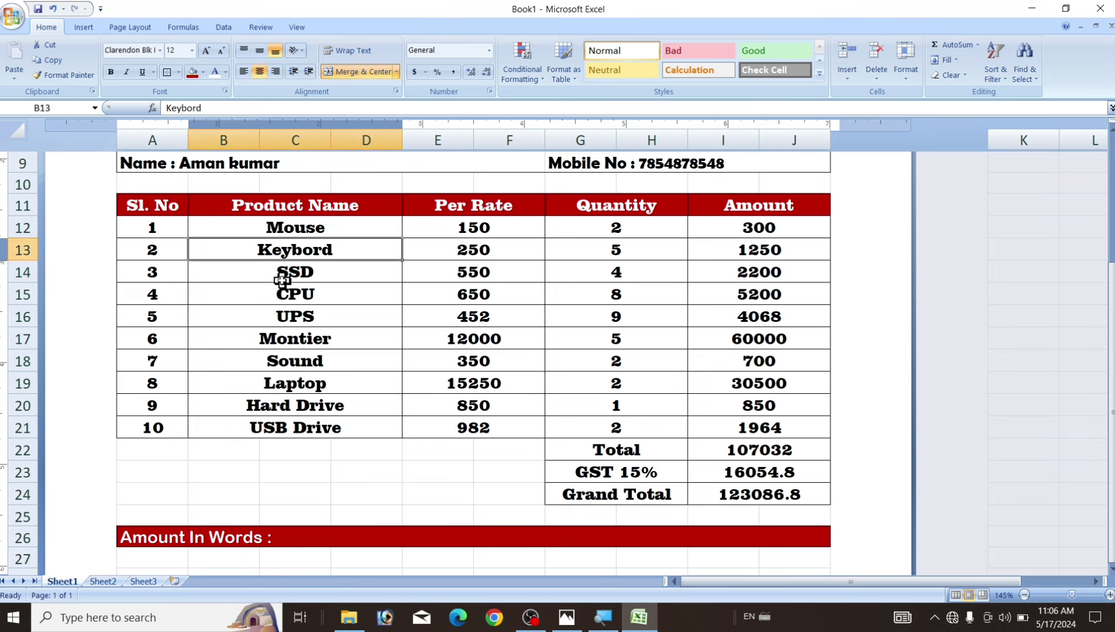
left_click(278, 278)
left_click(282, 294)
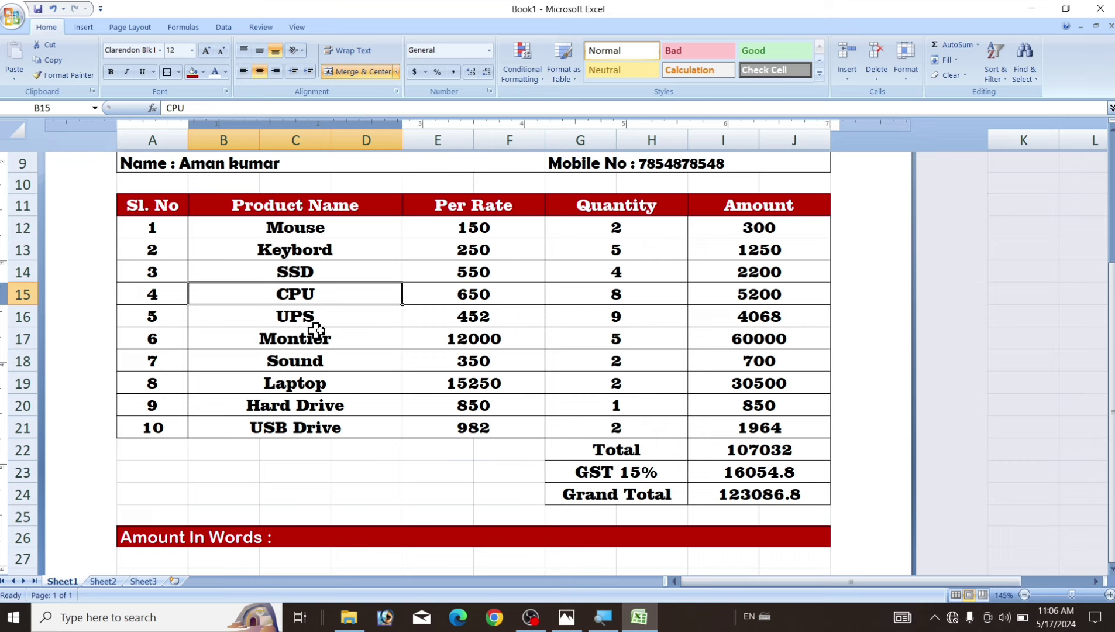
left_click_drag(455, 316, 496, 431)
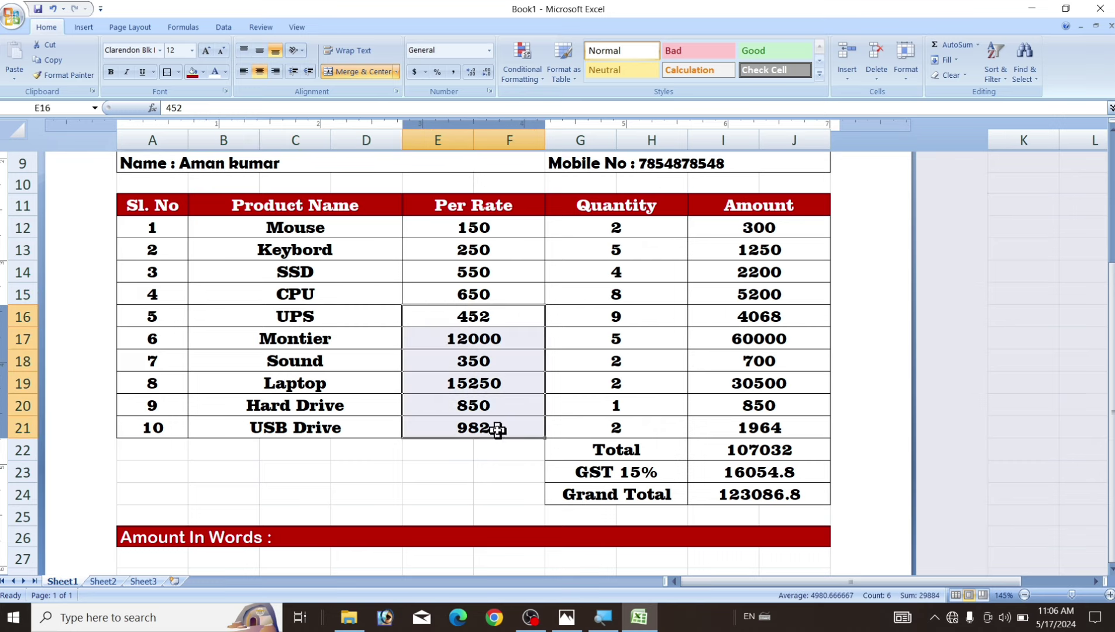
key("Delete")
left_click(503, 467)
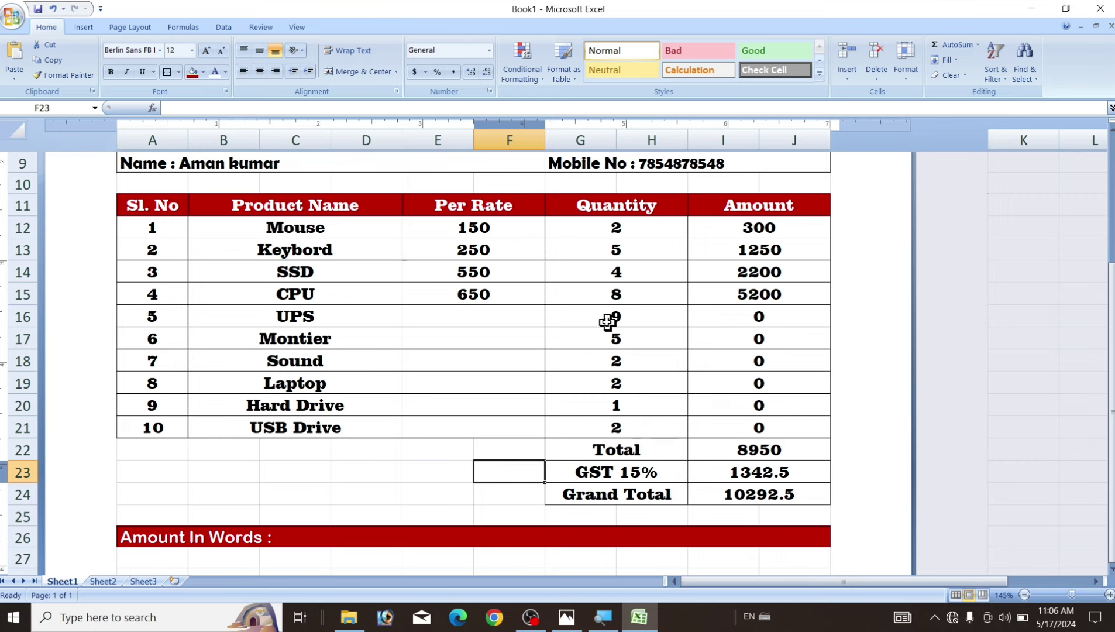
Delete the Quantity values for UPS through USB Drive, leaving the Total at 8950
mouse_move(607, 322)
left_mouse_down()
mouse_move(570, 331)
mouse_move(622, 421)
left_mouse_up()
left_click(622, 422)
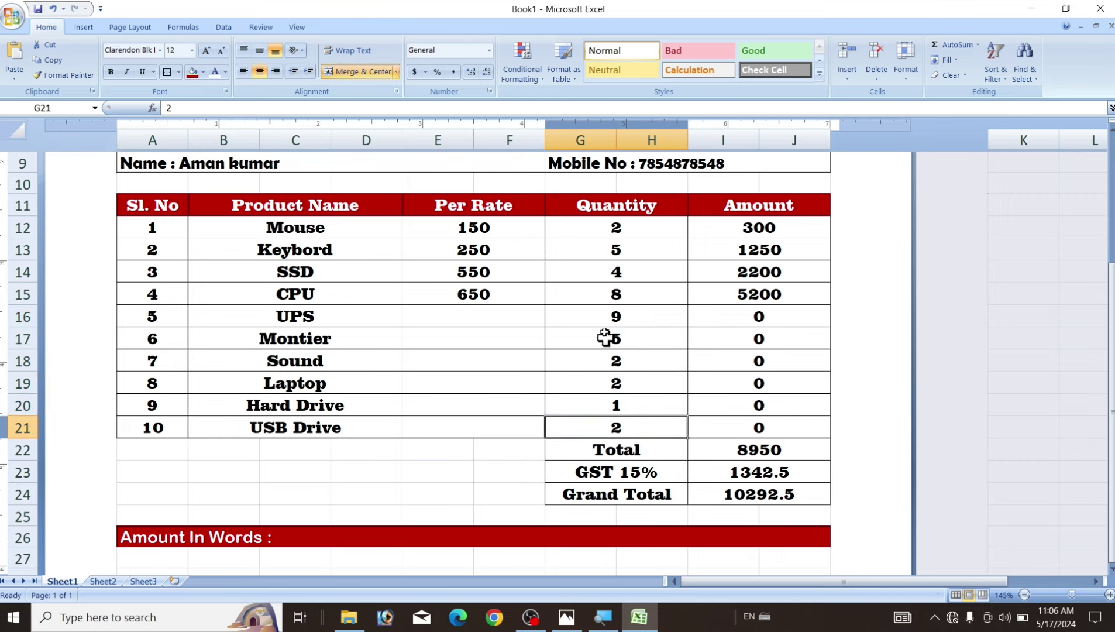
left_click_drag(603, 319, 622, 422)
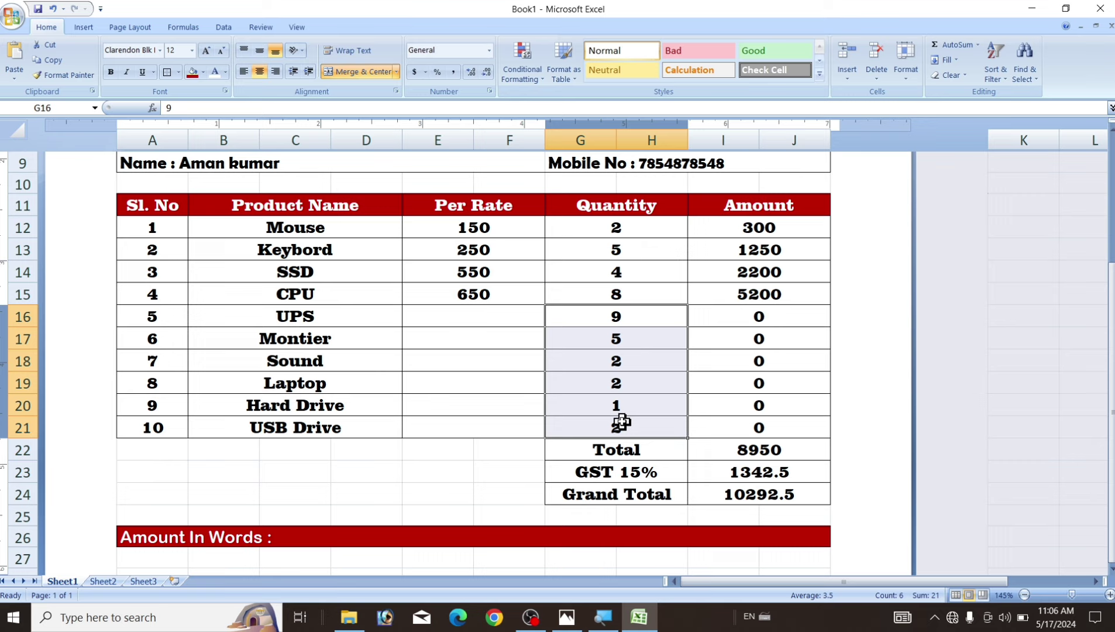
key("Delete")
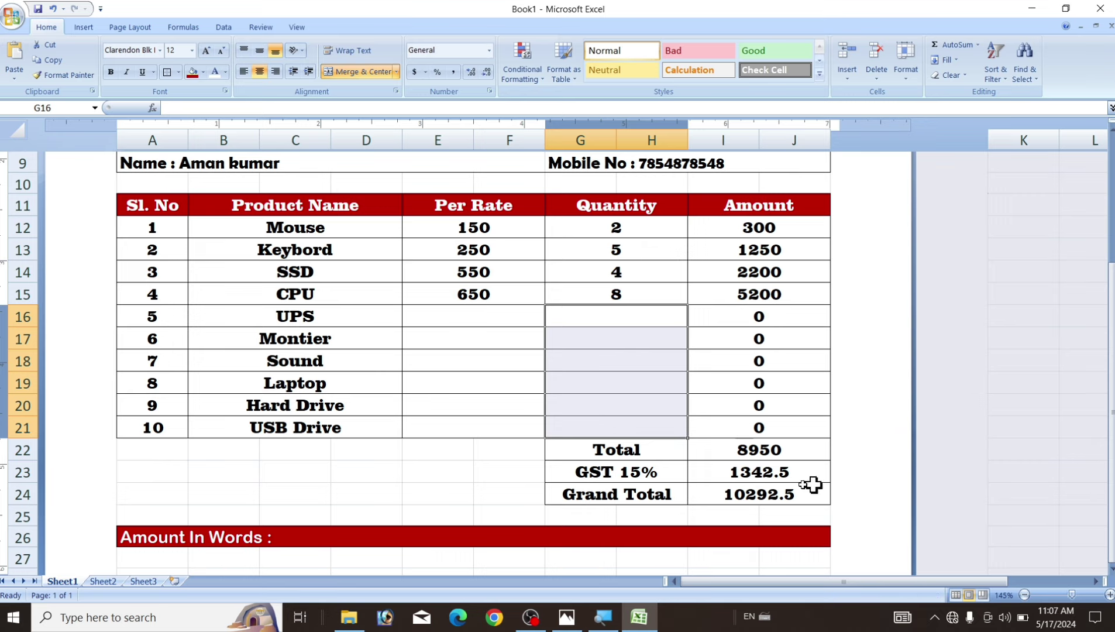
left_click(481, 495)
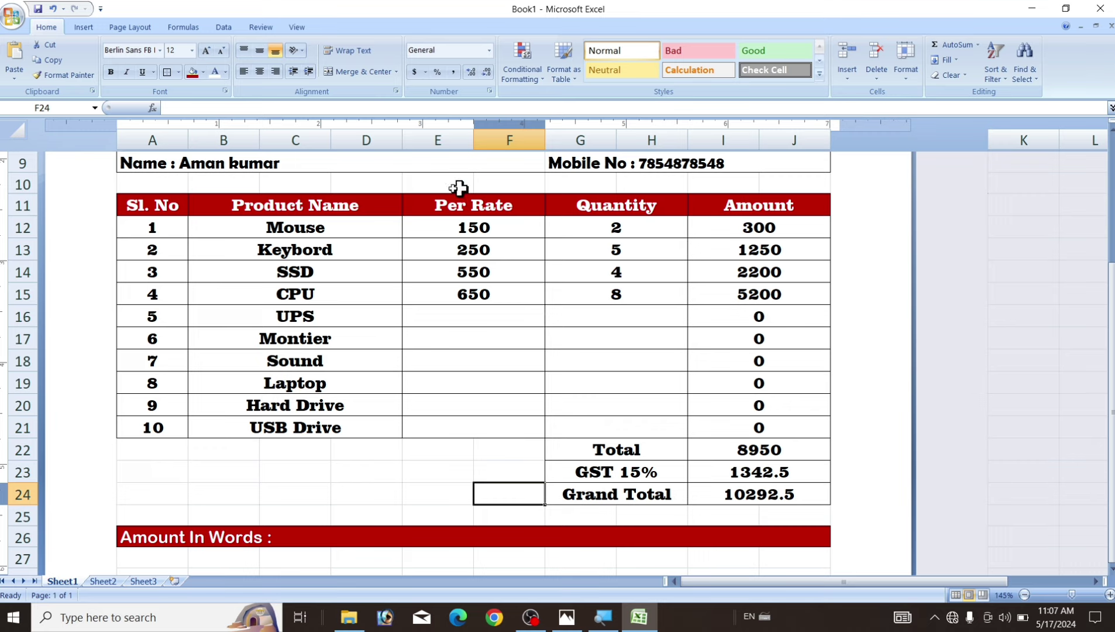
Enter a rate of 4521 and a quantity of 2 for UPS
left_click(436, 324)
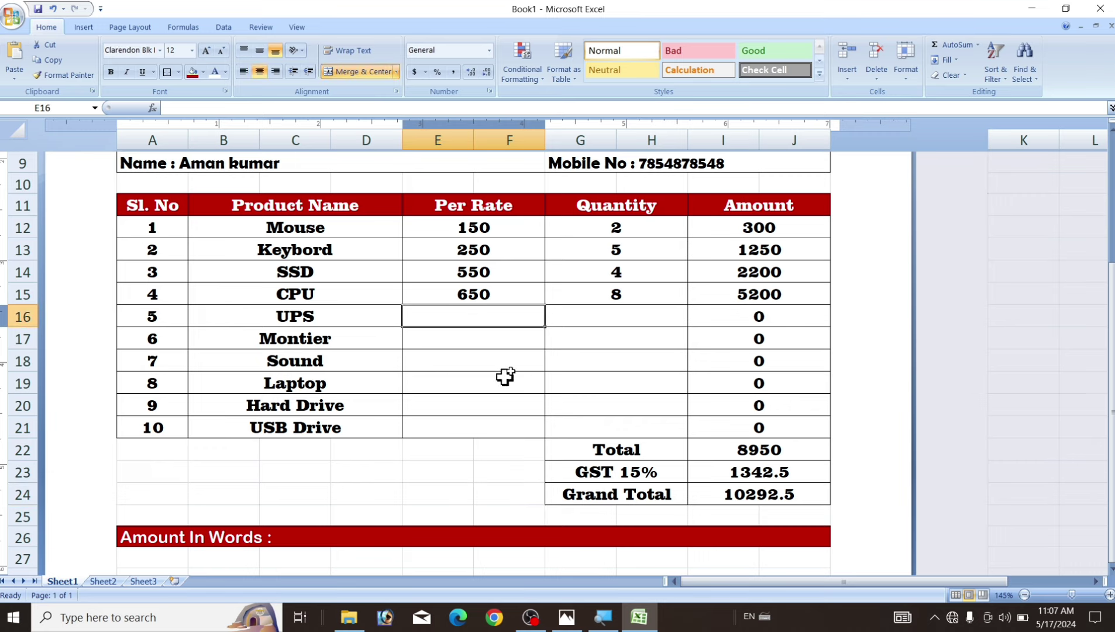
type("4521")
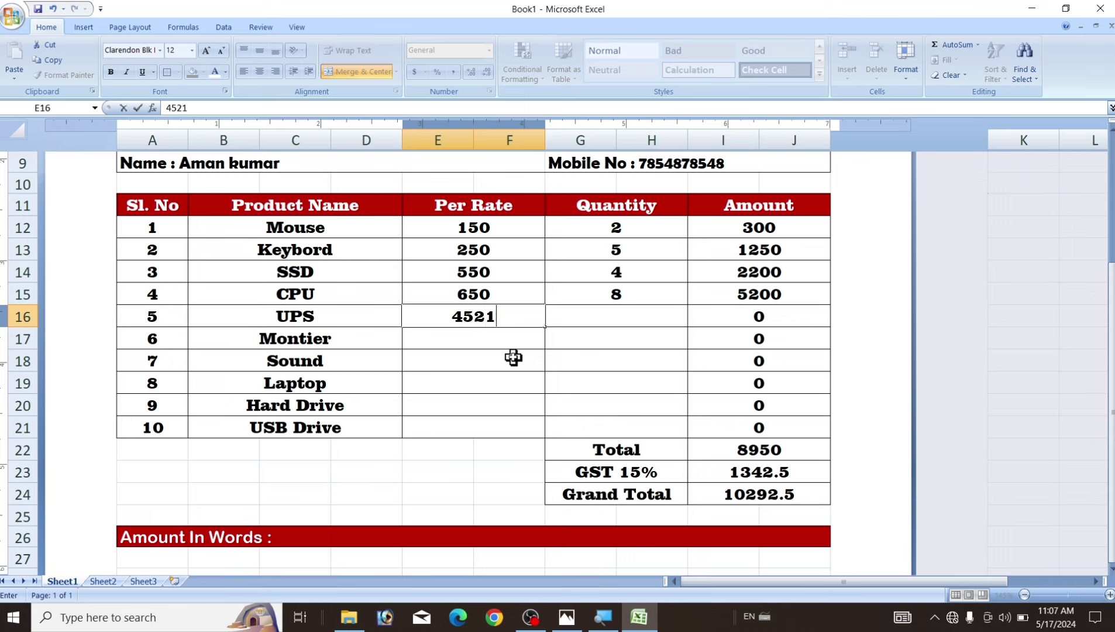
left_click(593, 321)
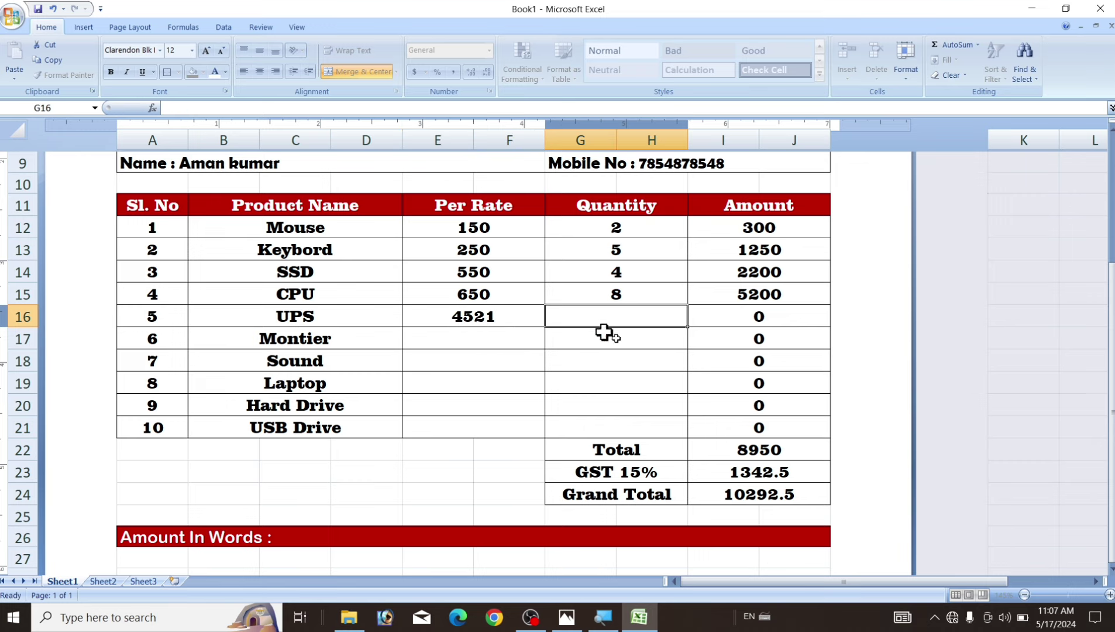
type("2")
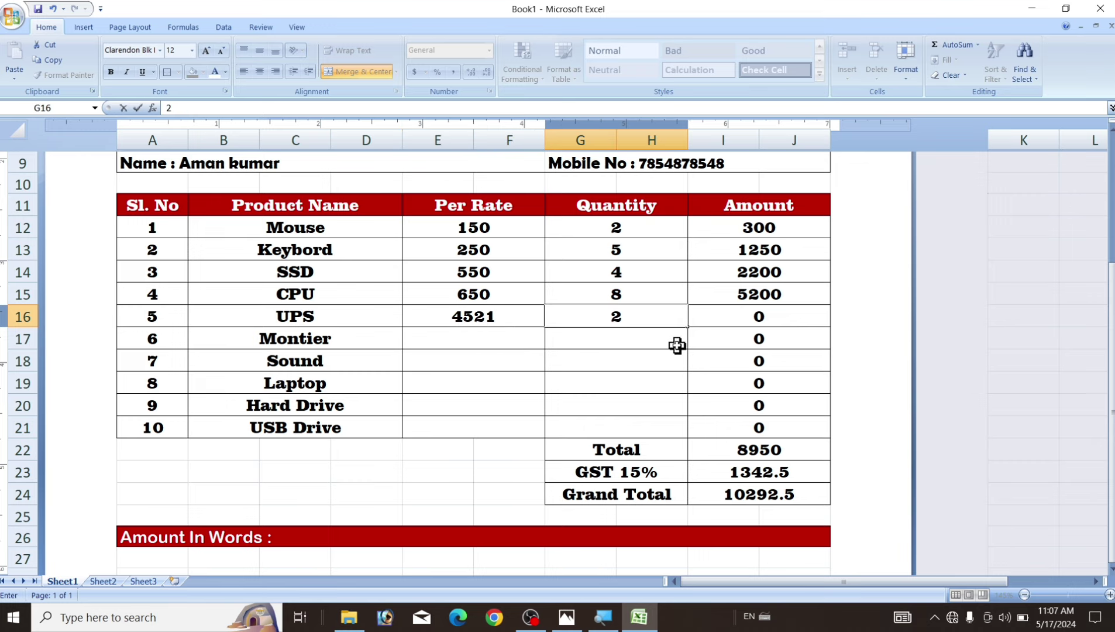
left_click(677, 345)
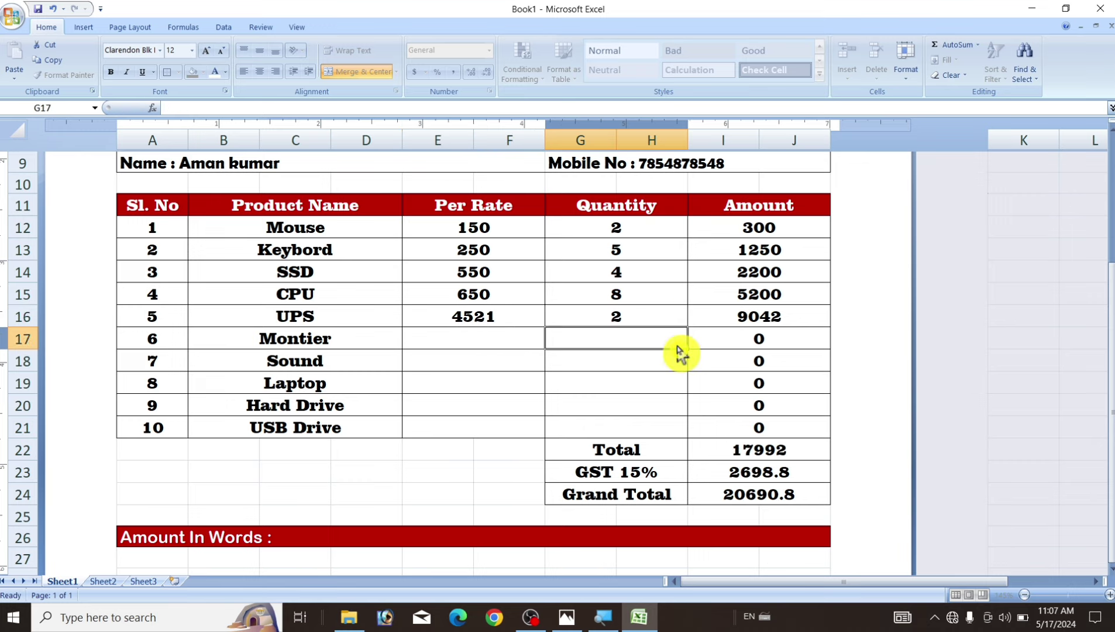
Check the recalculated UPS amount 9042 and the Total, GST 15% and Grand Total formulas
left_click(732, 315)
left_click(752, 452)
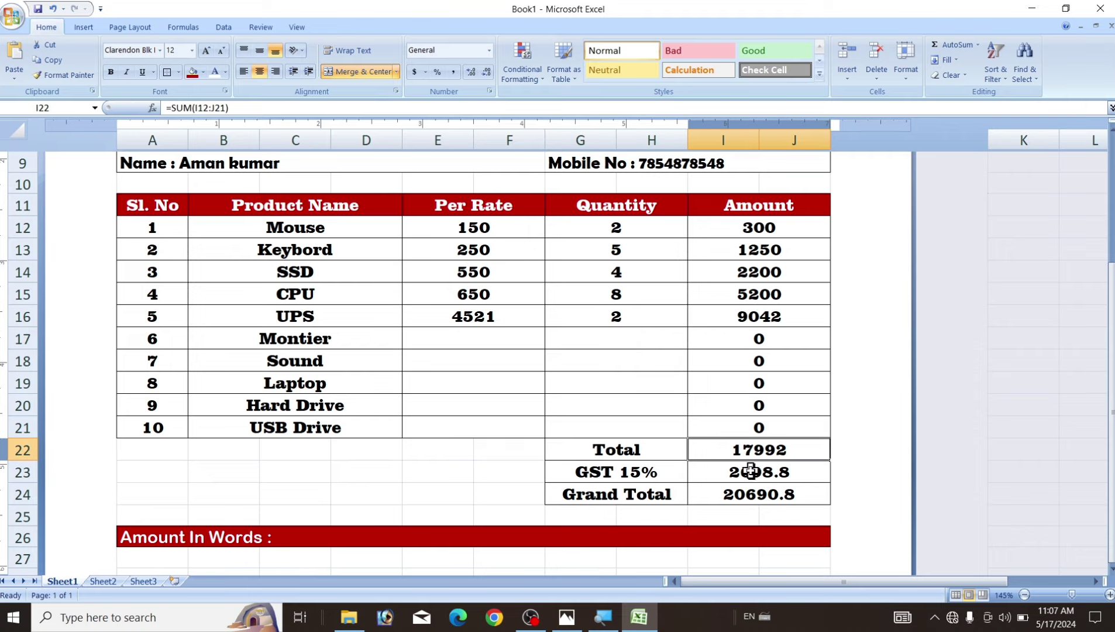
left_click(750, 470)
left_click(756, 494)
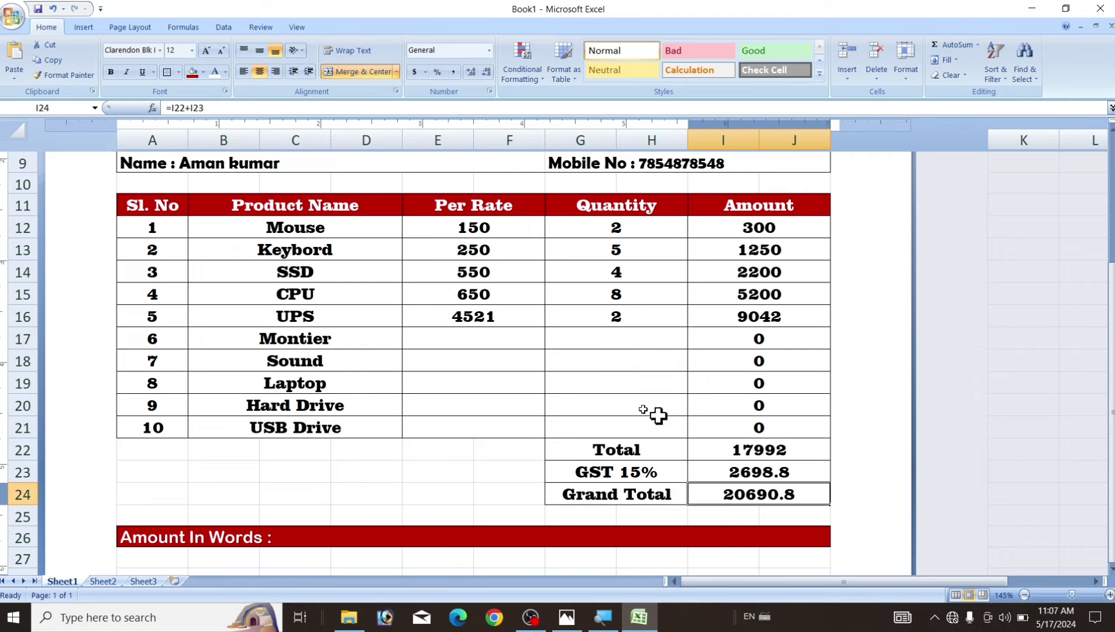
scroll(607, 391, "up", 2)
scroll(607, 390, "up", 2)
scroll(608, 392, "down", 2)
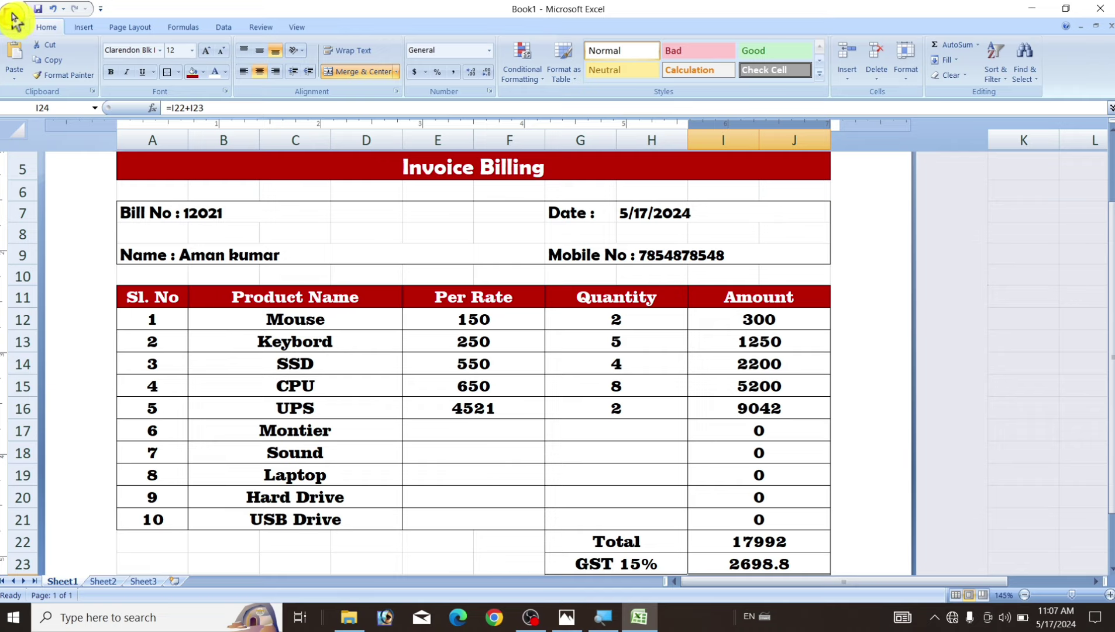
Save As the invoice under the name ffh in Downloads, replacing the default Book1 name
left_click(13, 18)
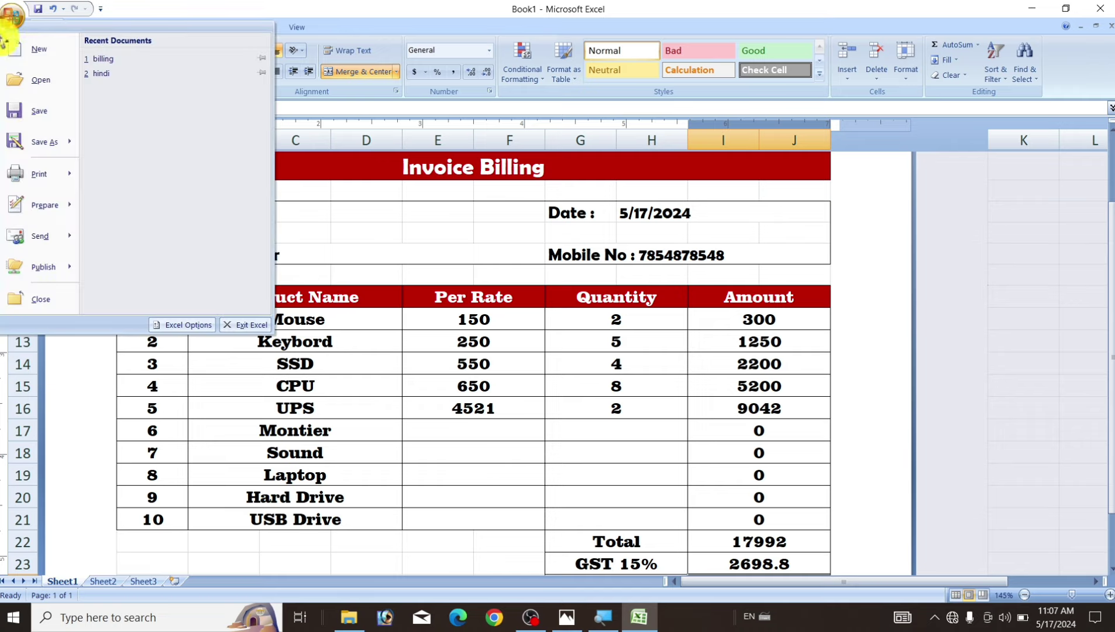
left_click(50, 145)
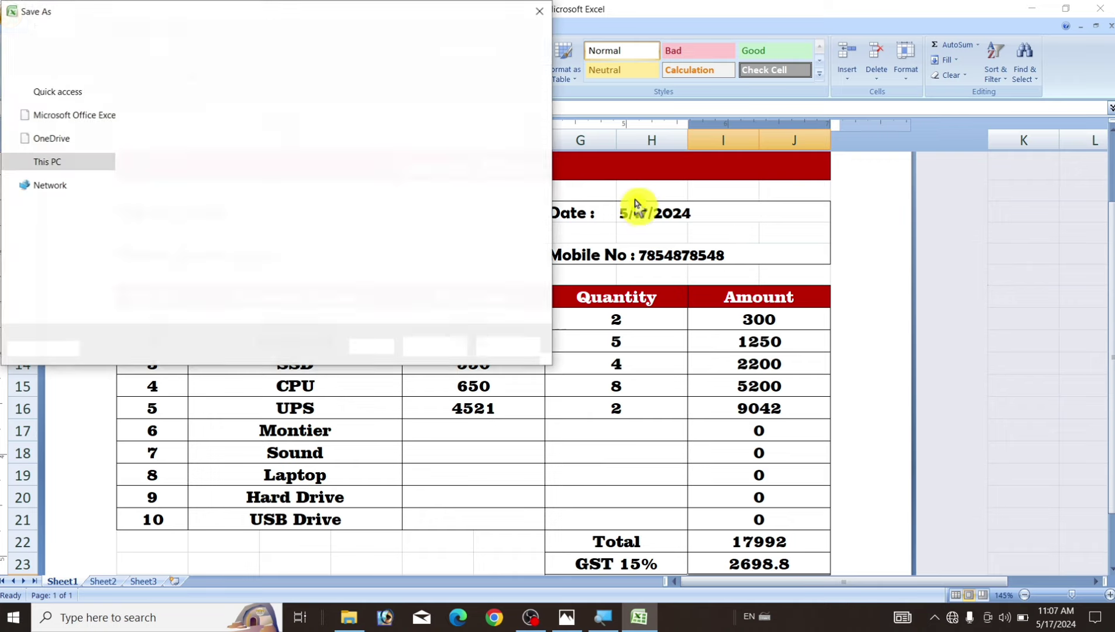
left_click(51, 157)
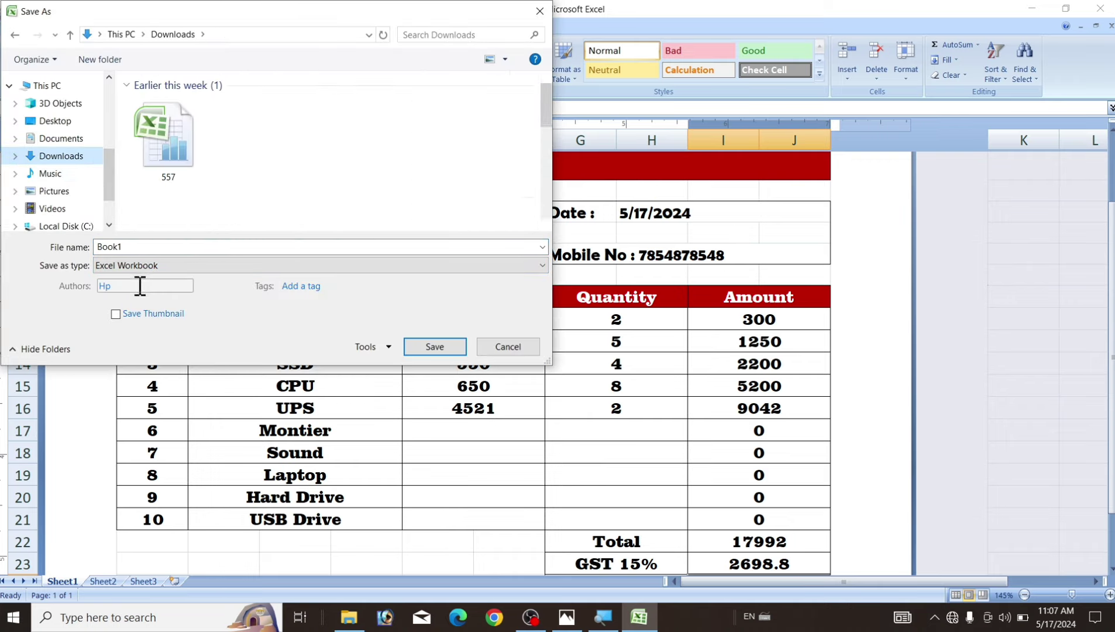
left_click_drag(145, 248, 88, 253)
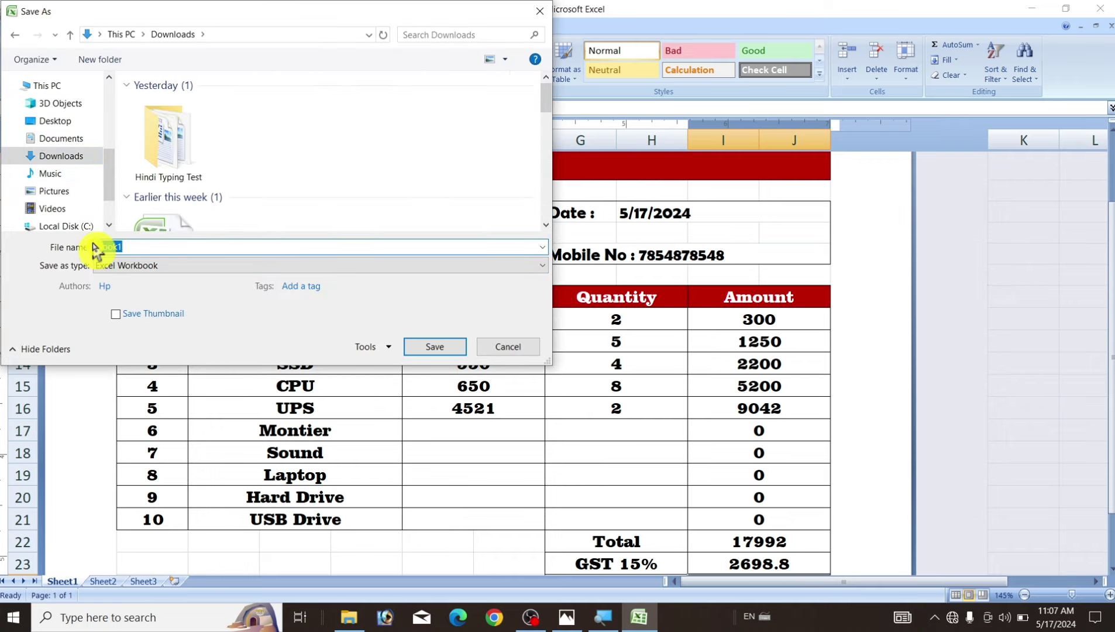
type("ffh")
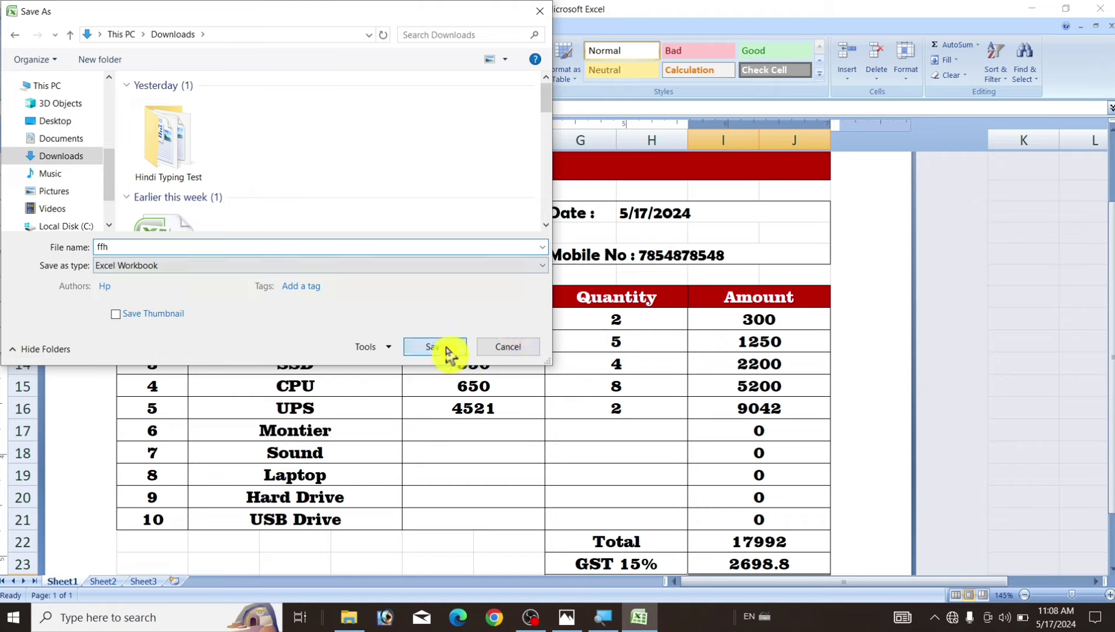
left_click(446, 351)
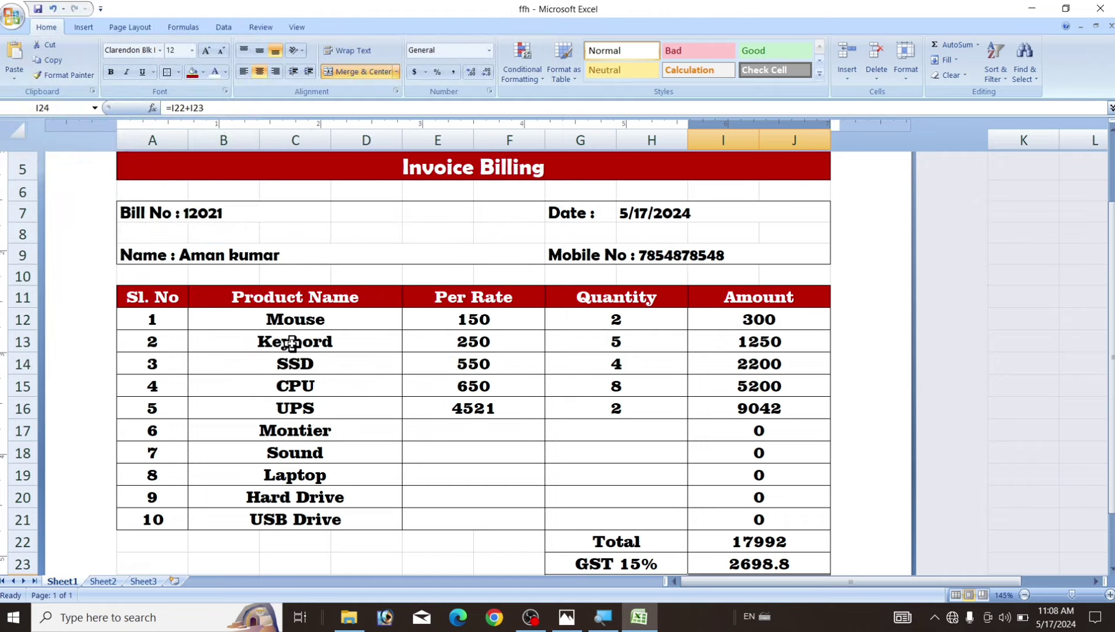
scroll(292, 343, "up", 3)
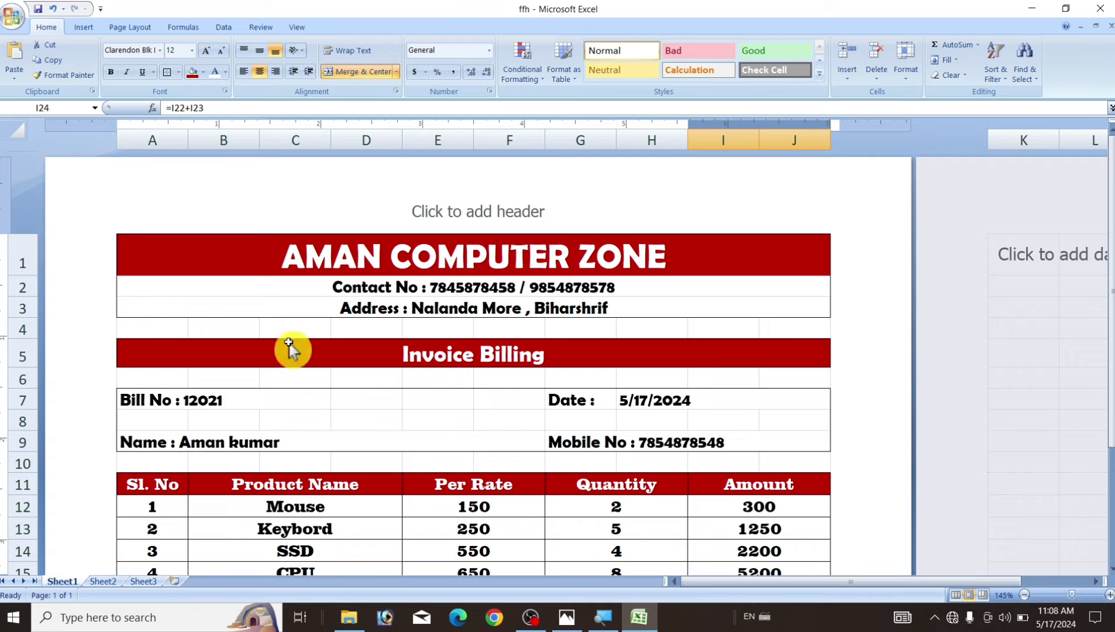
scroll(698, 291, "down", 3)
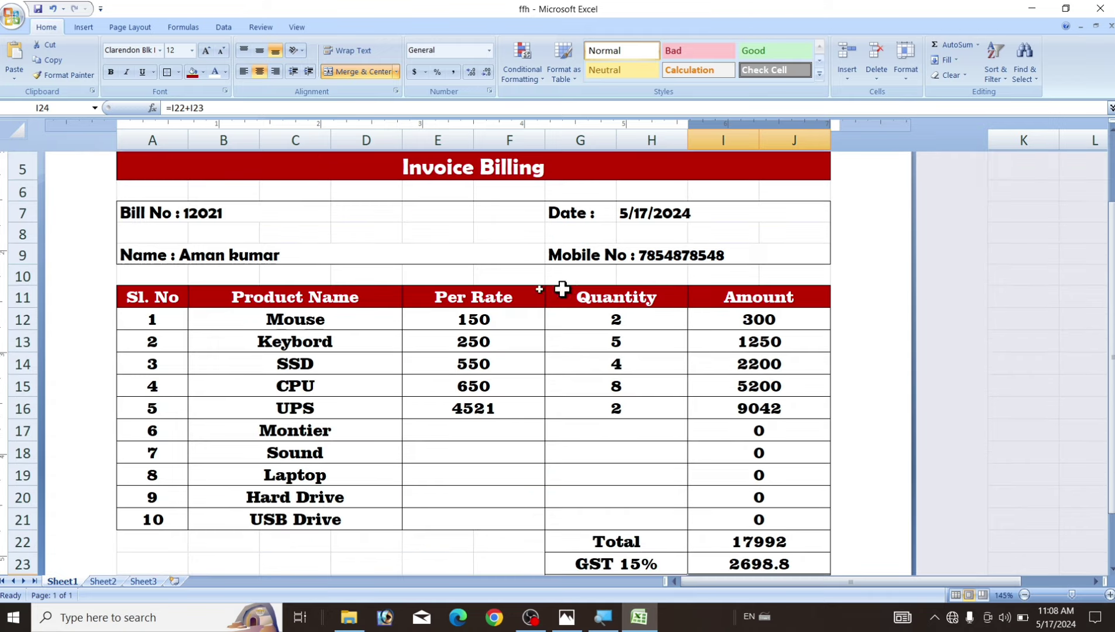